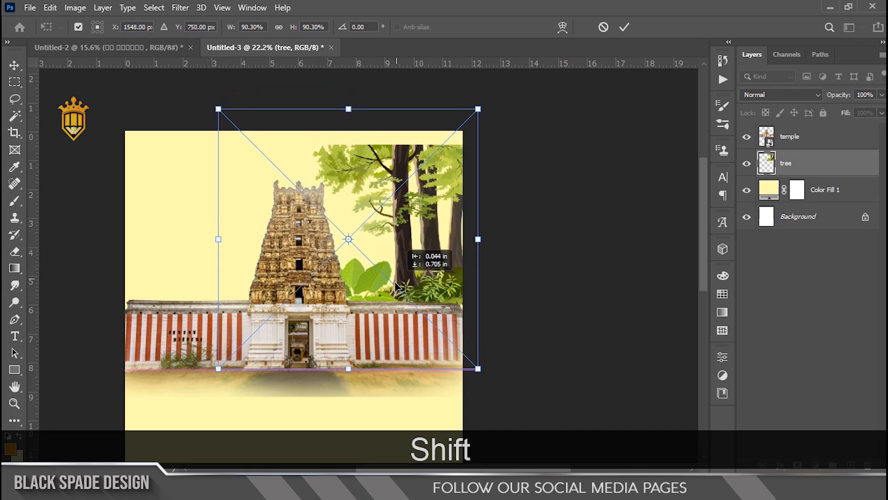
- Scale the tree layer up to about 129% and position the trees behind the wall at the canvas's right edge
left_click_drag(472, 105, 495, 77)
left_click_drag(422, 283, 415, 300)
scroll(394, 291, "down", 3)
scroll(449, 231, "up", 1)
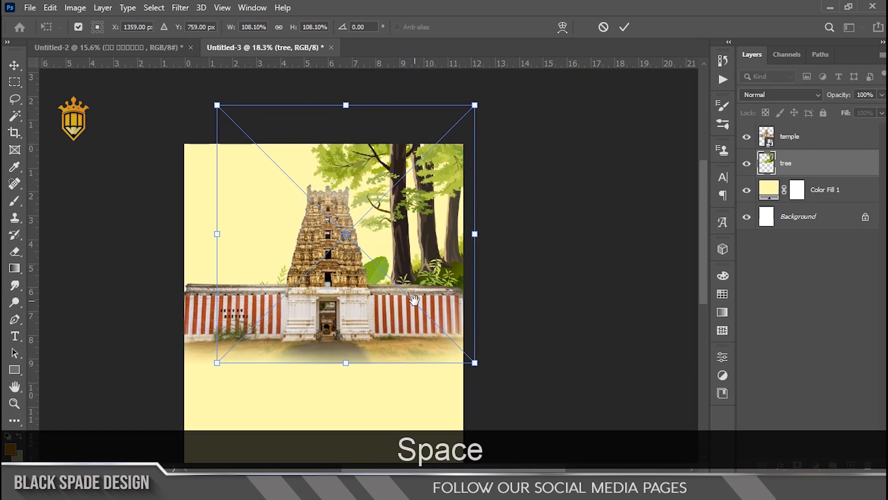
left_click_drag(474, 362, 503, 382)
left_click_drag(435, 250, 433, 255)
key("Return")
scroll(376, 226, "up", 2)
scroll(375, 227, "down", 2)
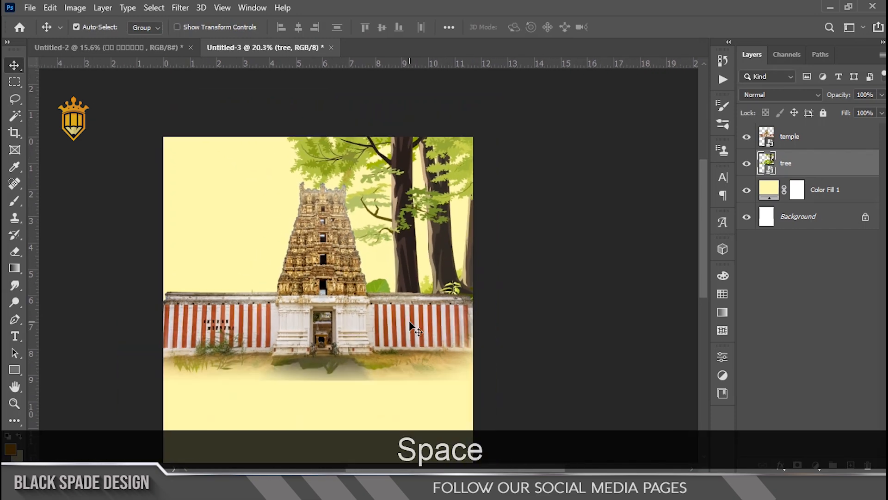
- Scale the temple proportionally to about 57% and move it slightly down, keeping it centred horizontally on the canvas
left_click(414, 325)
key("ctrl+t")
left_click_drag(509, 379, 519, 387)
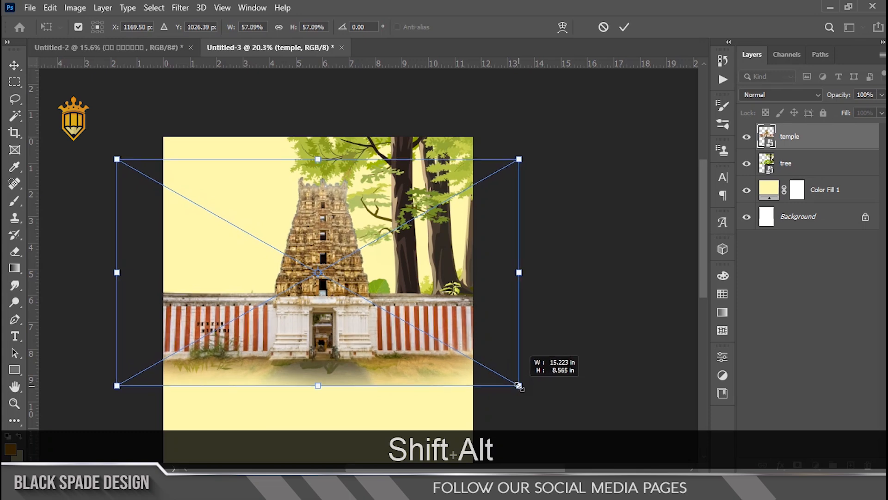
key("Return")
left_click_drag(338, 263, 337, 271)
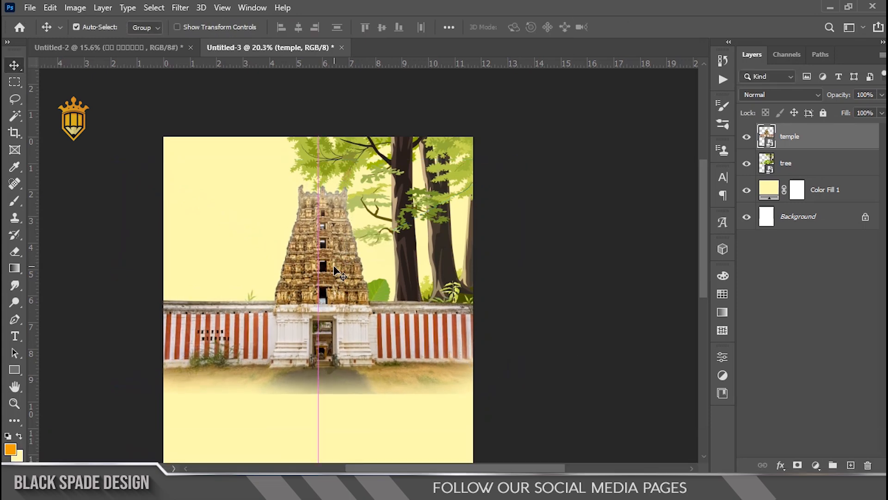
- Duplicate the tree layer, flip the copy horizontally and move it to mirror the trees on the temple's left side
left_click(435, 239)
scroll(435, 240, "up", 2)
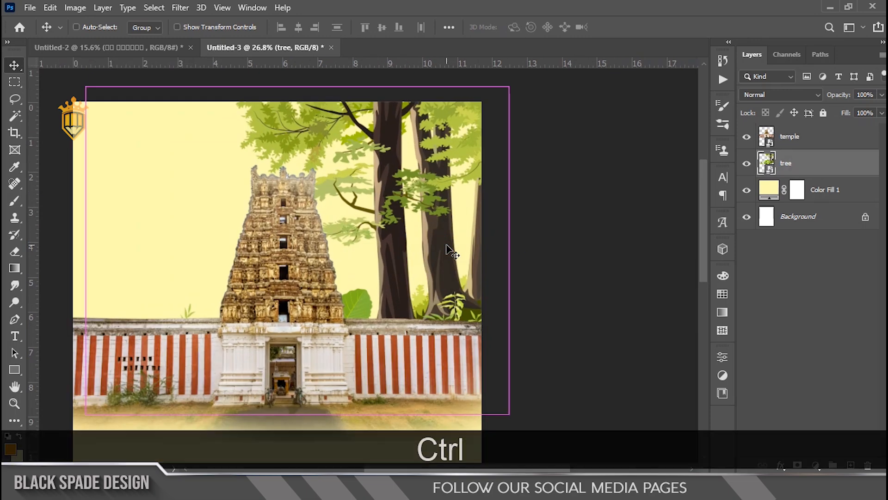
key("ctrl+j")
key("ctrl+t")
right_click(401, 237)
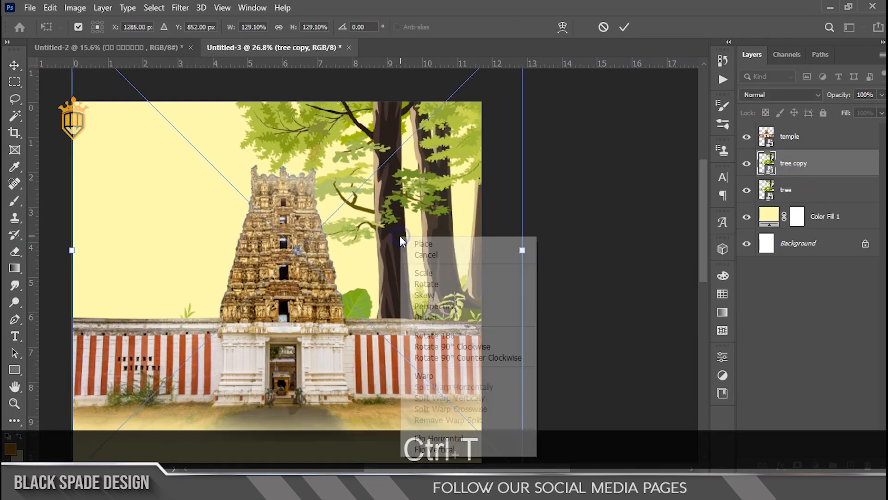
left_click(438, 438)
scroll(245, 257, "down", 1)
left_click_drag(238, 255, 214, 254)
key("Return")
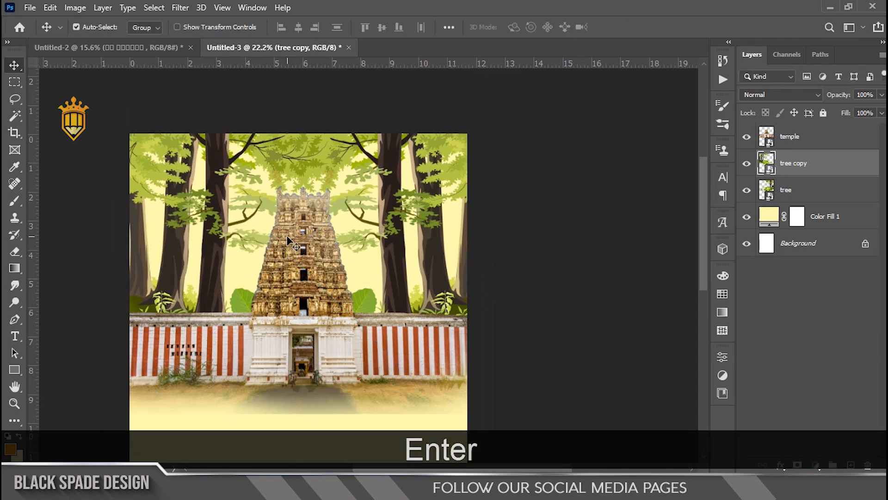
- Add a layer mask to the tree copy and paint out the large green leaf left of the tower with a small soft black brush
scroll(290, 240, "down", 1)
scroll(289, 331, "up", 8)
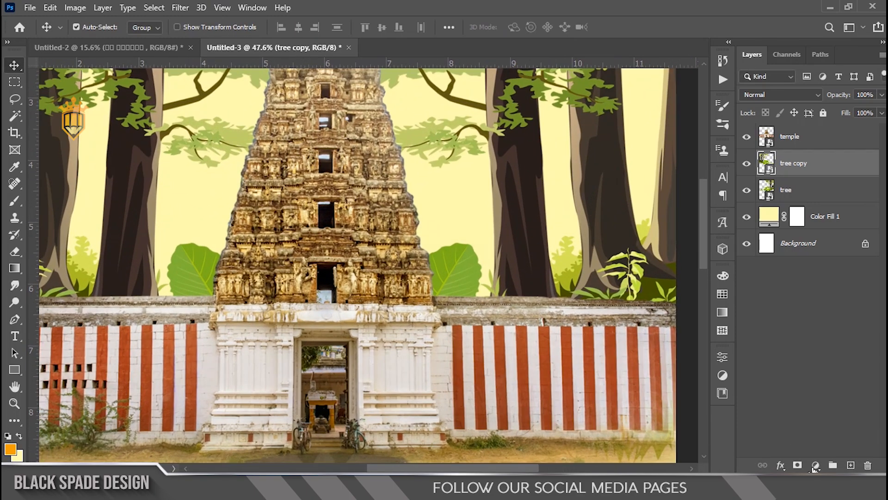
left_click(796, 465)
scroll(250, 272, "up", 3)
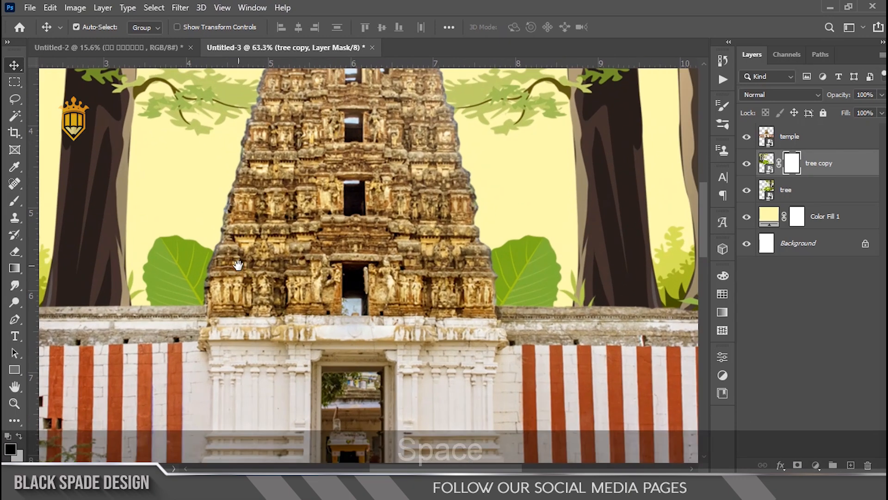
key("space")
key("b")
scroll(256, 262, "up", 2)
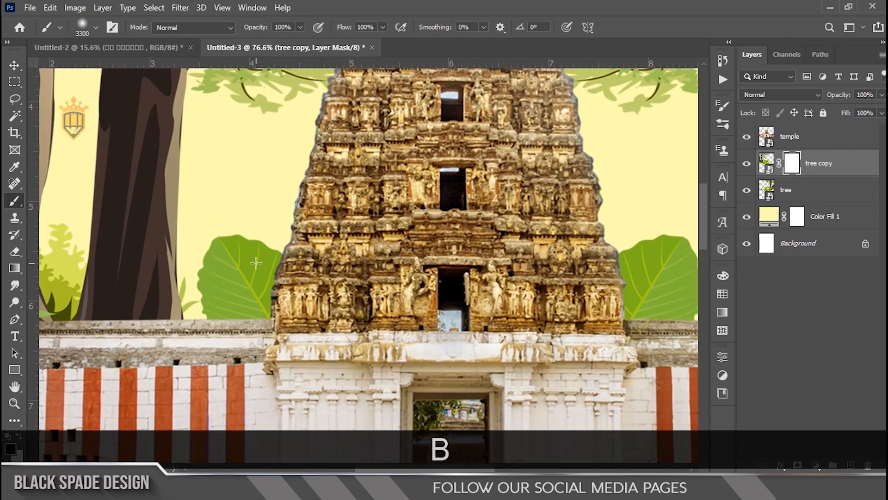
key("bracketleft")
key("bracketleft")
key("bracketleft")
key("bracketleft")
key("bracketleft")
key("bracketleft")
key("bracketleft")
key("bracketleft")
key("bracketleft")
key("bracketleft")
key("bracketleft")
key("bracketleft")
key("bracketleft")
key("bracketleft")
key("bracketleft")
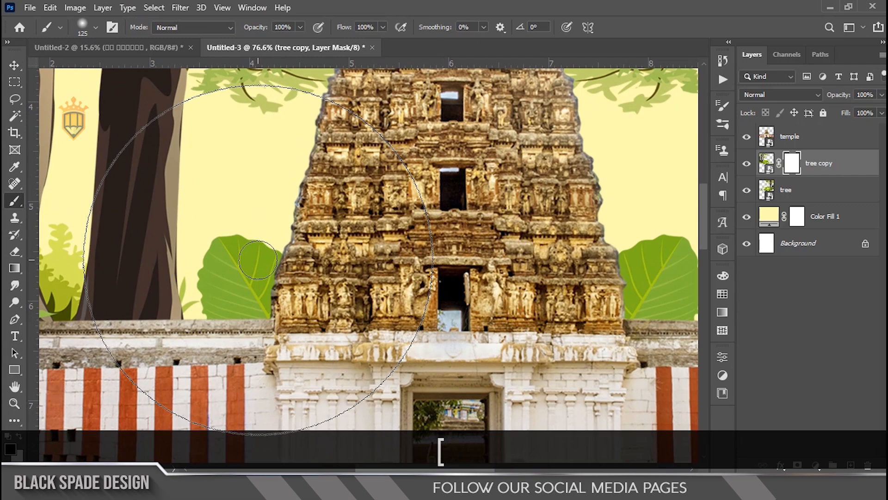
key("bracketright")
key("bracketright")
mouse_move(253, 259)
left_mouse_down()
mouse_move(266, 312)
mouse_move(269, 298)
mouse_move(234, 271)
left_mouse_up()
key("bracketleft")
mouse_move(229, 234)
left_mouse_down()
mouse_move(212, 258)
mouse_move(214, 297)
left_mouse_up()
key("bracketleft")
scroll(216, 299, "up", 2)
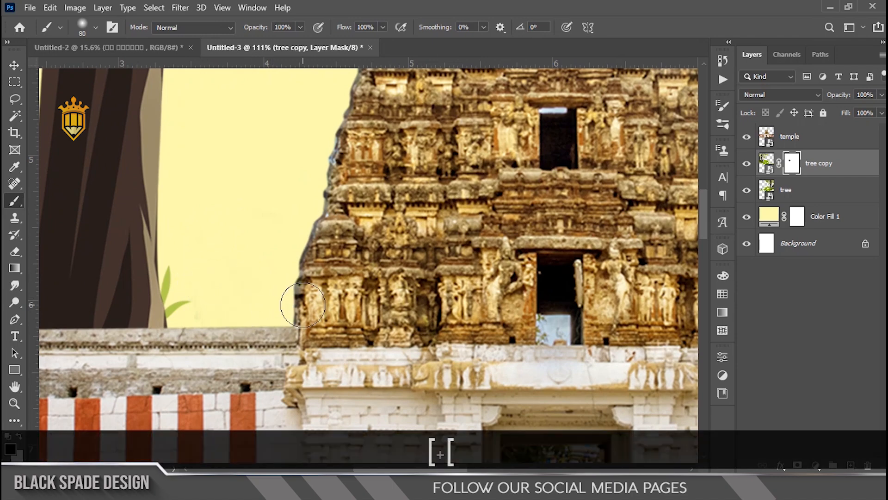
- Add a layer mask to the tree layer and paint out the large green leaf right of the tower
scroll(277, 298, "down", 2)
left_click_drag(253, 271, 47, 252)
scroll(475, 269, "up", 1)
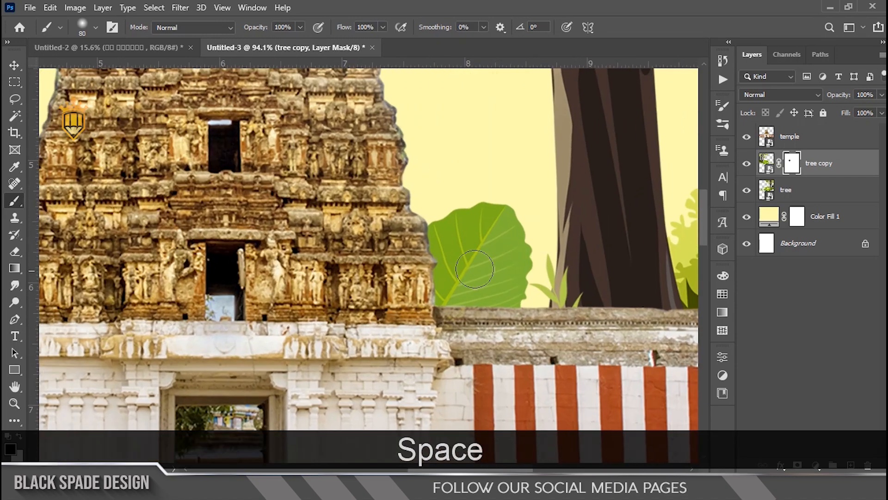
left_click(807, 198)
left_click(797, 465)
scroll(446, 257, "up", 1)
mouse_move(430, 217)
left_mouse_down()
mouse_move(491, 195)
mouse_move(526, 209)
mouse_move(540, 247)
mouse_move(531, 311)
mouse_move(526, 303)
mouse_move(441, 317)
mouse_move(443, 249)
mouse_move(486, 208)
mouse_move(444, 292)
mouse_move(490, 230)
mouse_move(482, 252)
left_mouse_up()
scroll(468, 242, "down", 4)
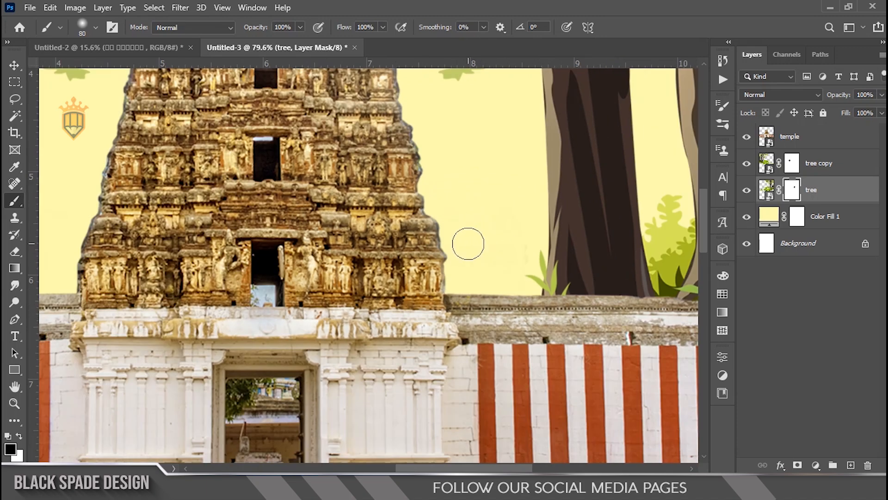
- Rasterize the temple smart object layer
key("space")
left_click_drag(416, 236, 415, 280)
left_click(808, 144)
right_click(808, 145)
left_click(661, 253)
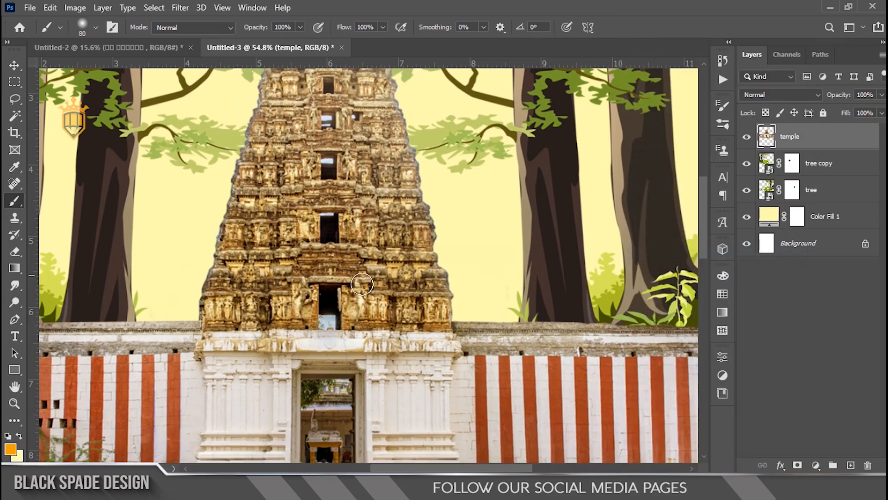
- Select the sky patches in the tower's middle windows with the Magic Wand and delete them from the temple layer
key("w")
scroll(328, 319, "up", 4)
left_click(330, 321)
scroll(330, 314, "up", 3)
key("space")
left_click_drag(330, 243, 330, 364)
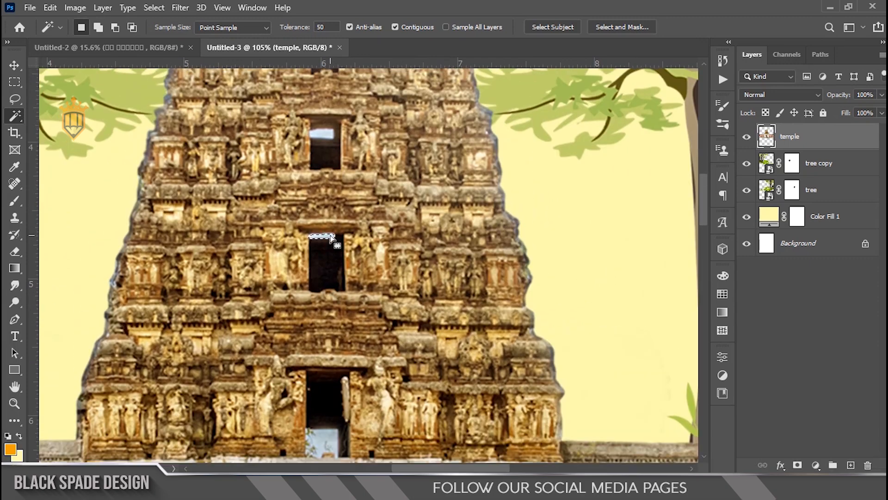
key("Delete")
left_click(322, 134)
key("Delete")
- Remove the remaining sky patches from the tower's upper window and the small opening beside it
scroll(322, 135, "down", 5)
key("space")
left_click_drag(353, 258, 384, 420)
scroll(348, 259, "up", 9)
left_click(348, 266)
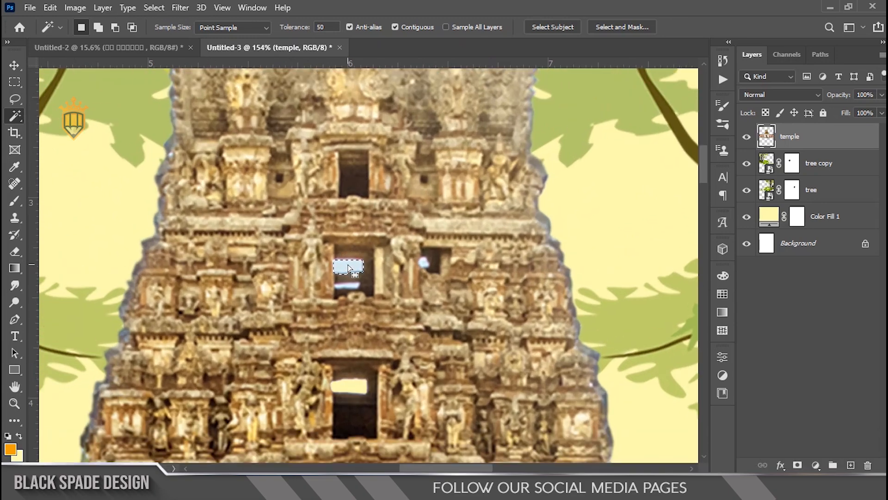
key("Delete")
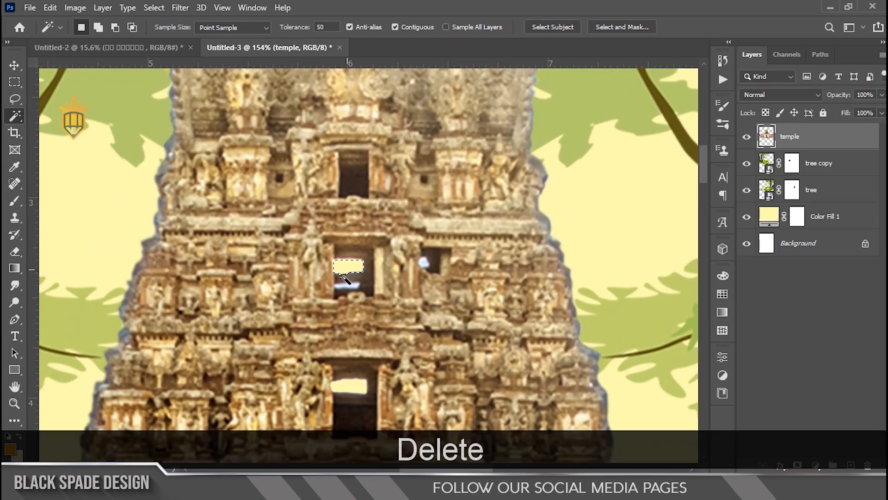
left_click(344, 284)
key("Delete")
left_click(425, 263)
scroll(426, 267, "down", 4)
left_click_drag(401, 139, 401, 191)
scroll(401, 192, "up", 5)
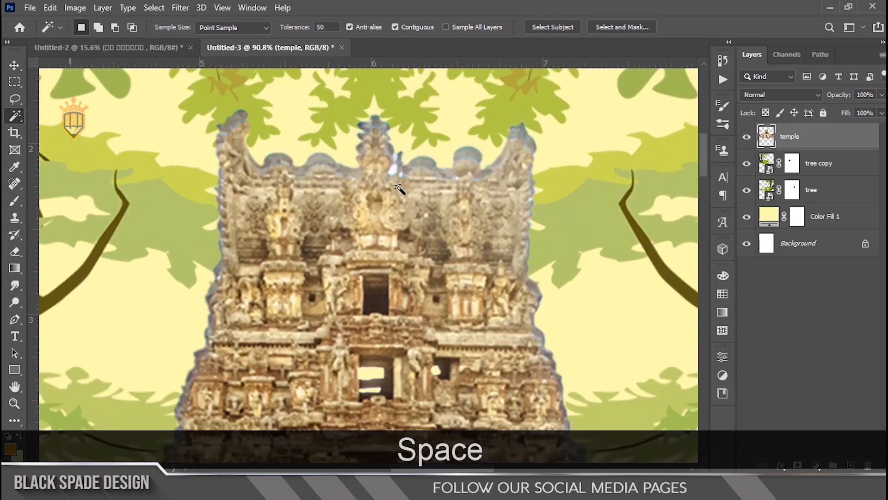
left_click(393, 165)
scroll(395, 282, "down", 9)
left_click(437, 280)
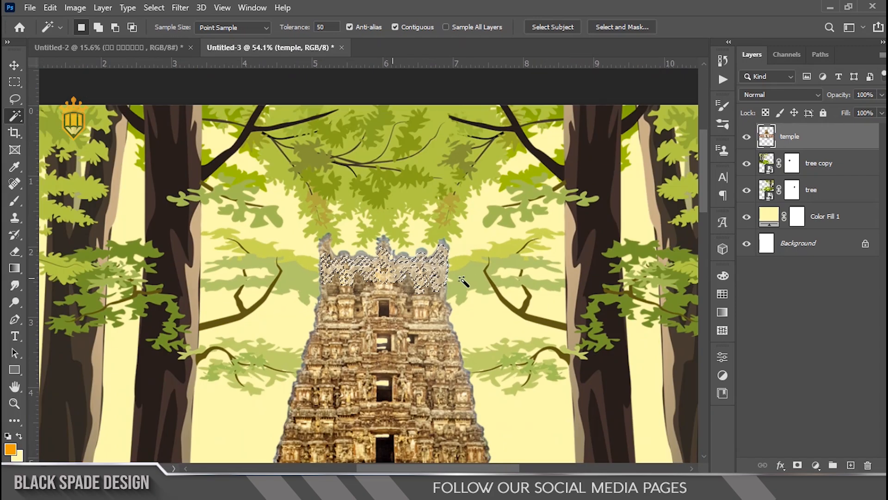
key("ctrl+d")
scroll(476, 295, "down", 7)
left_click_drag(444, 330, 398, 222)
key("v")
scroll(399, 221, "down", 1)
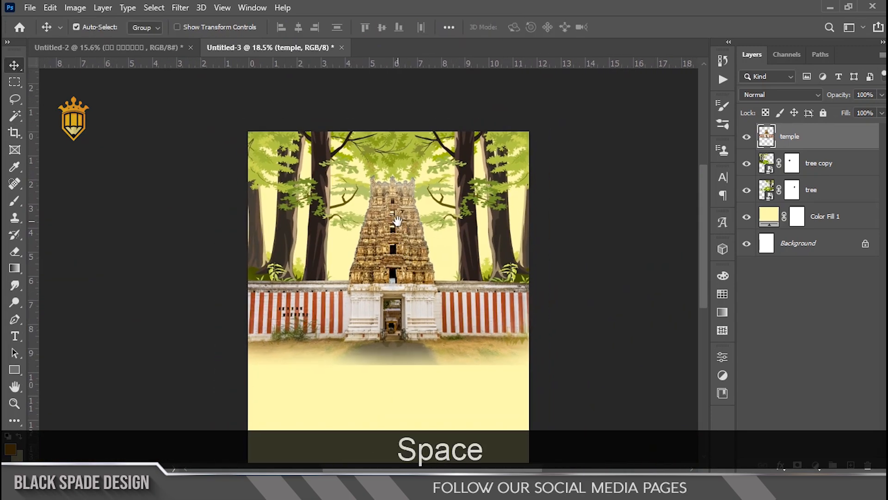
scroll(398, 221, "up", 3)
left_click_drag(398, 221, 369, 218)
scroll(374, 223, "down", 6)
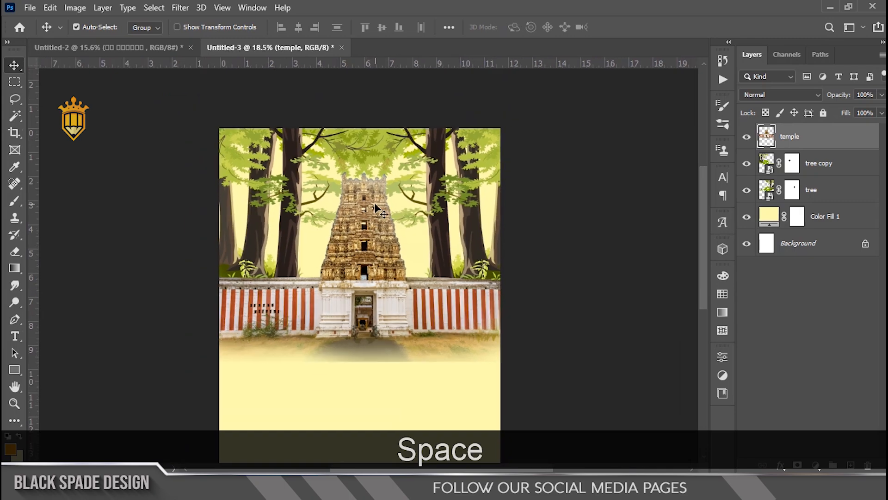
- Add a layer mask to the temple layer and fade the ground's lower edge into the yellow background with a 500 px soft black brush
scroll(369, 211, "up", 5)
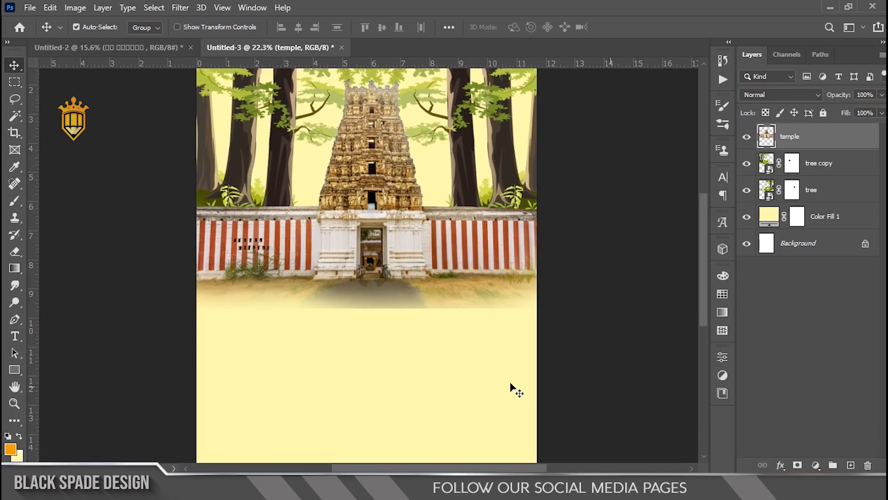
scroll(496, 382, "up", 1)
left_click(798, 465)
key("b")
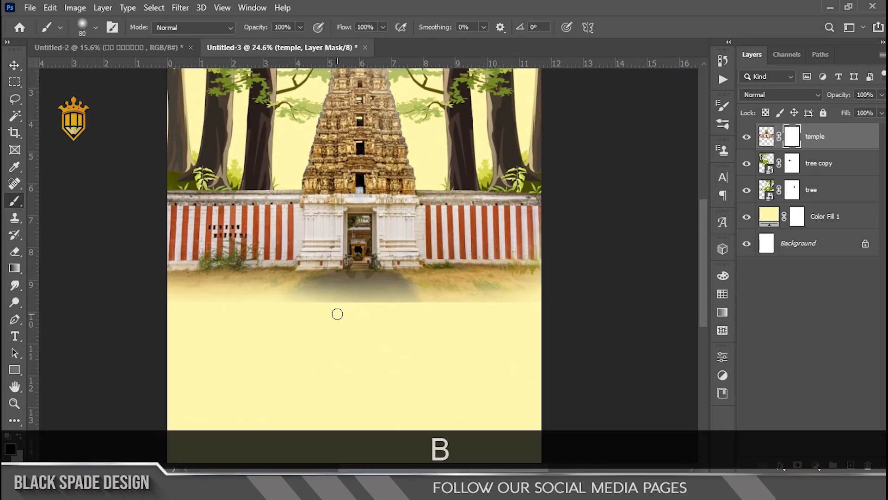
scroll(324, 315, "up", 3)
key("bracketright")
key("bracketright")
key("bracketright")
key("bracketright")
key("bracketleft")
key("bracketleft")
left_click(287, 323)
left_click_drag(310, 317, 587, 323)
scroll(605, 321, "up", 1)
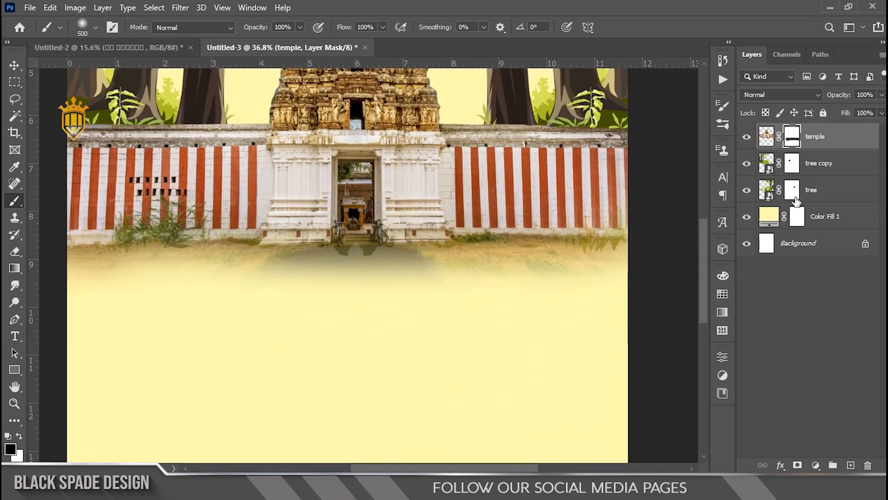
- Paint out the stray foliage on the ground in front of the temple on the tree and tree copy layer masks
left_click(793, 191)
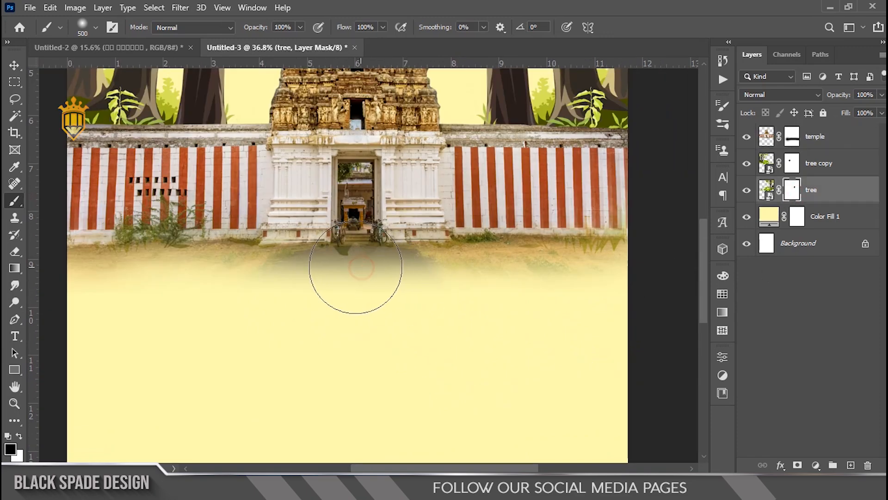
left_click(791, 166)
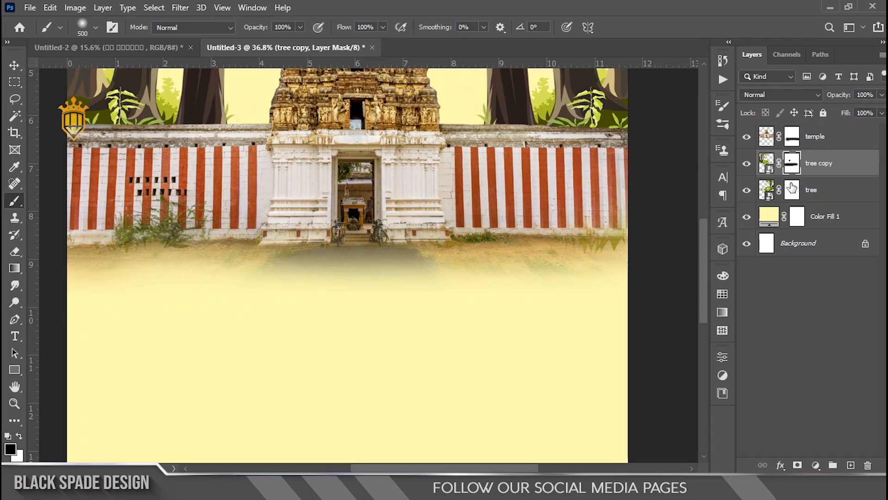
left_click(793, 192)
mouse_move(585, 257)
left_mouse_down()
mouse_move(320, 277)
mouse_move(539, 271)
mouse_move(476, 293)
left_mouse_up()
scroll(476, 293, "down", 2)
scroll(694, 146, "up", 4)
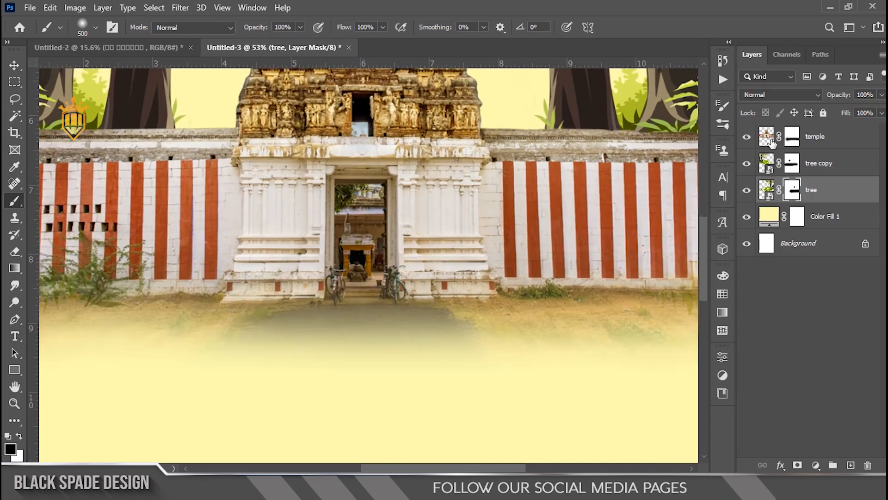
- Outline the sky patch in the tower's lowest window with the Lasso, delete it from the temple layer and deselect
left_click(768, 139)
scroll(358, 155, "up", 4)
key("space")
left_click_drag(357, 149, 353, 272)
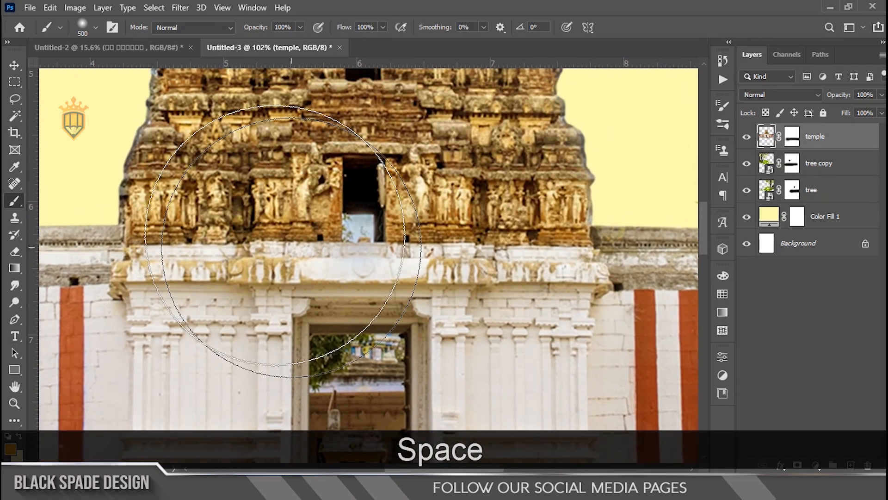
scroll(275, 236, "up", 2)
key("l")
scroll(353, 194, "up", 4)
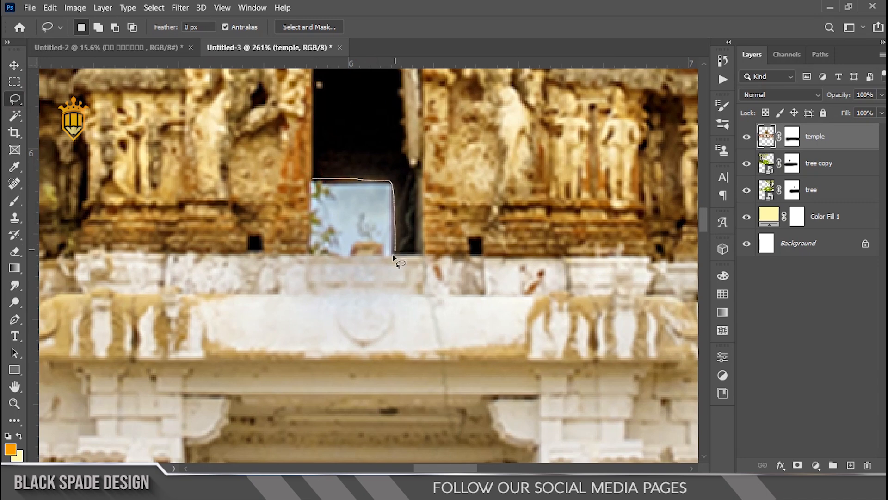
left_click_drag(305, 198, 305, 179)
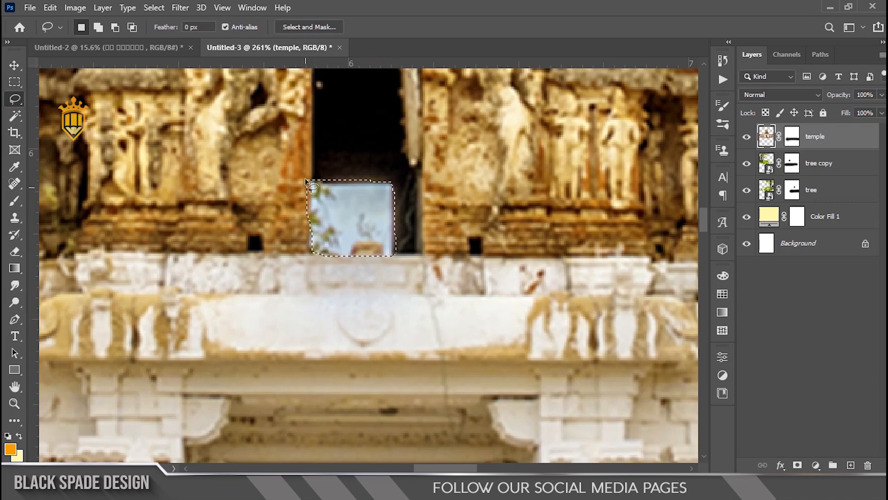
key("Delete")
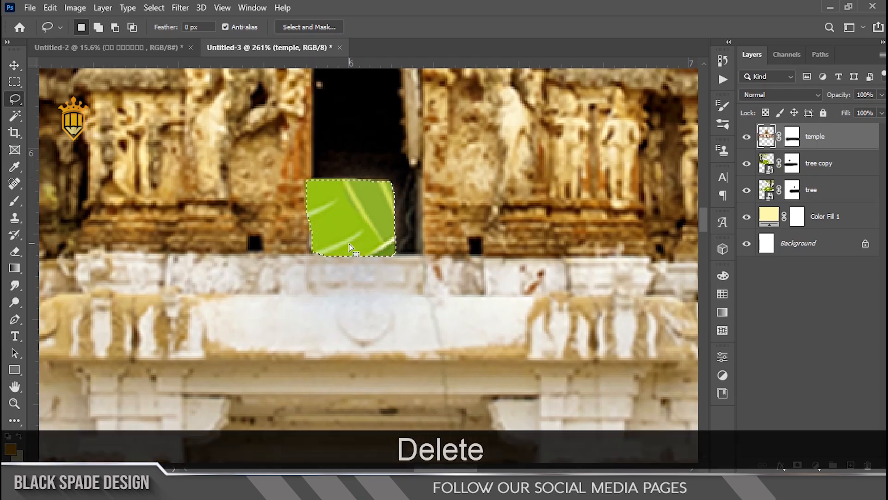
scroll(348, 240, "down", 2)
key("ctrl+d")
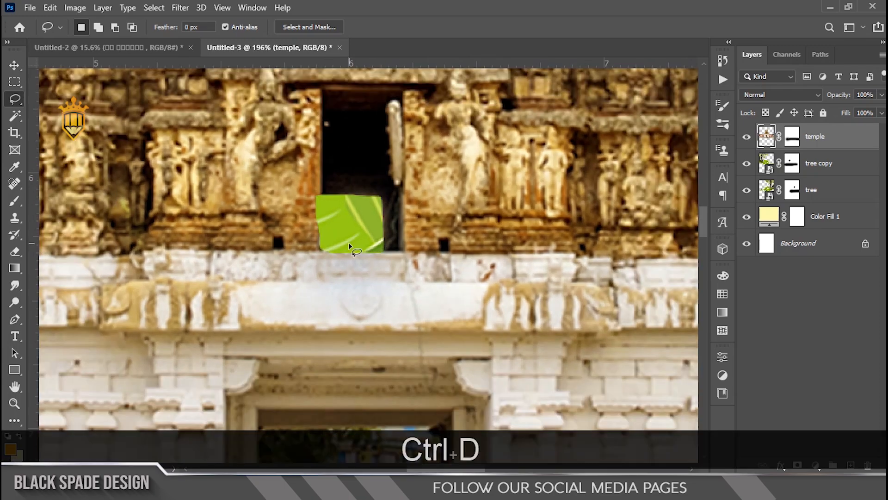
- Paint out the foliage showing through the tower's lowest window on the tree copy and tree layer masks with a 200 px black brush
left_click(791, 163)
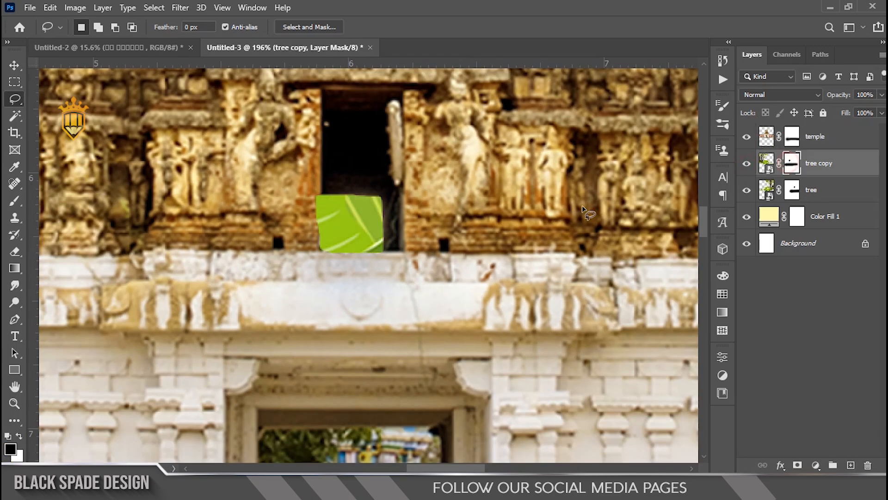
key("b")
key("bracketleft")
key("bracketleft")
key("bracketleft")
key("bracketleft")
key("bracketleft")
key("bracketleft")
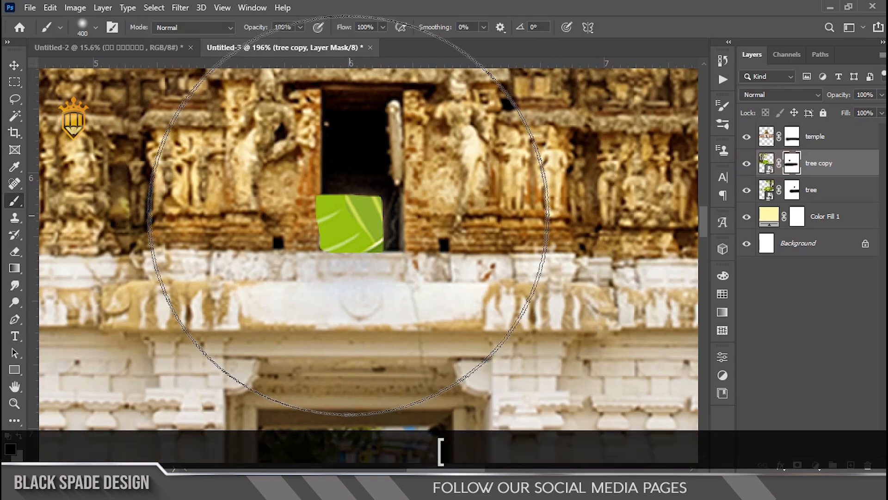
left_click(791, 190)
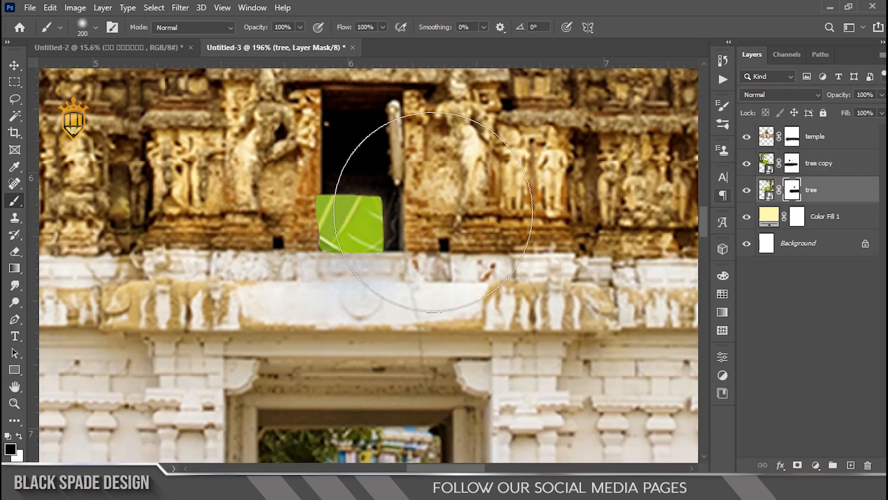
left_click_drag(365, 203, 338, 218)
scroll(344, 277, "down", 8)
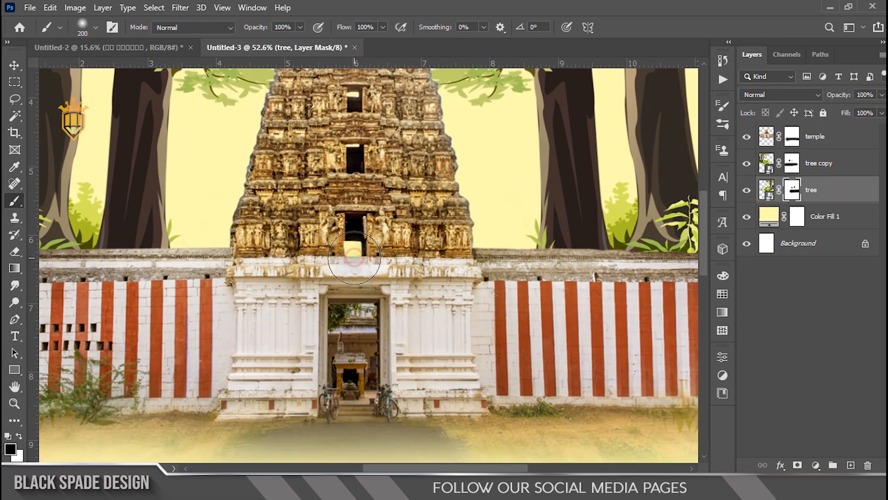
scroll(354, 259, "down", 2)
key("ctrl+d")
scroll(351, 253, "down", 4)
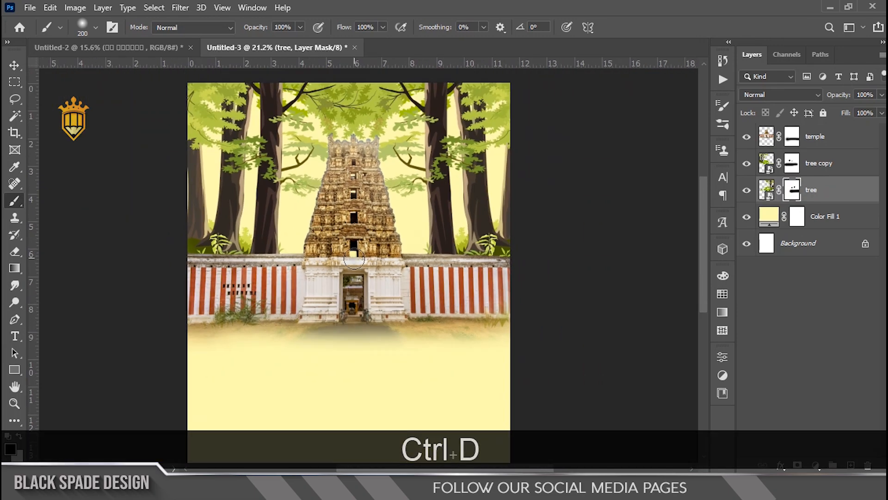
- Add a new layer between the temple and tree copy layers and enlarge the soft brush to 1100 px
key("v")
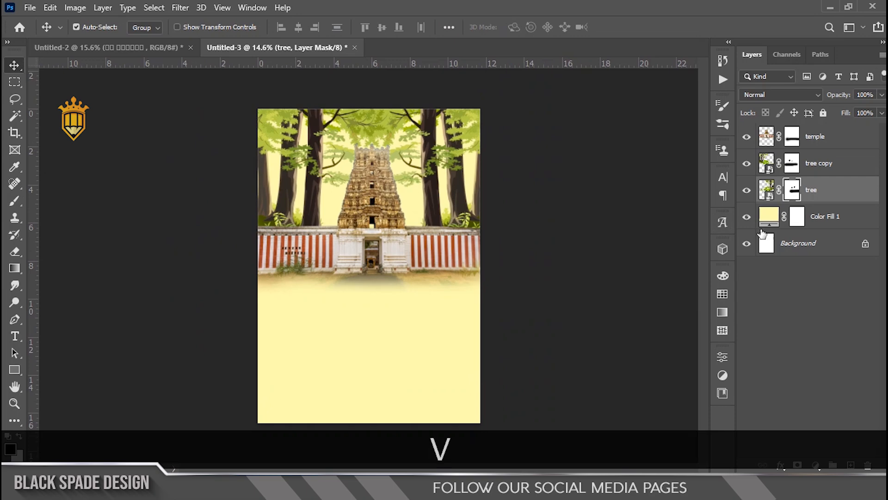
scroll(360, 217, "up", 2)
key("space")
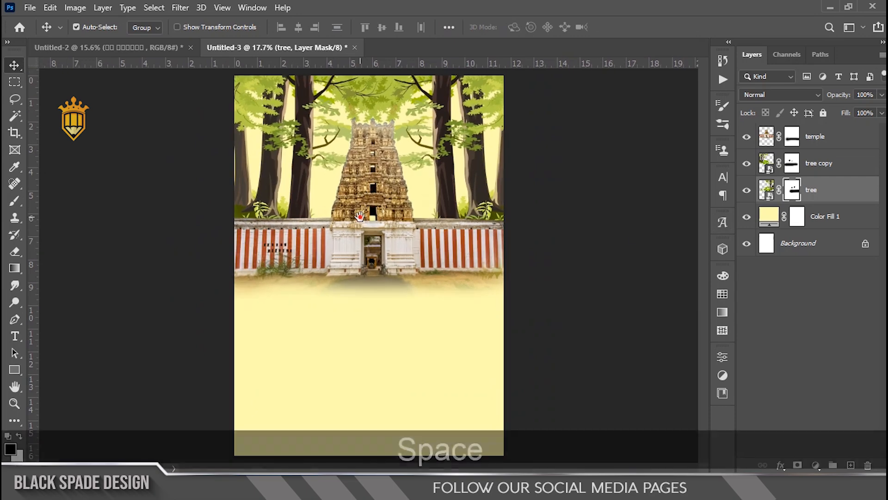
left_click(821, 170)
left_click(851, 465)
key("b")
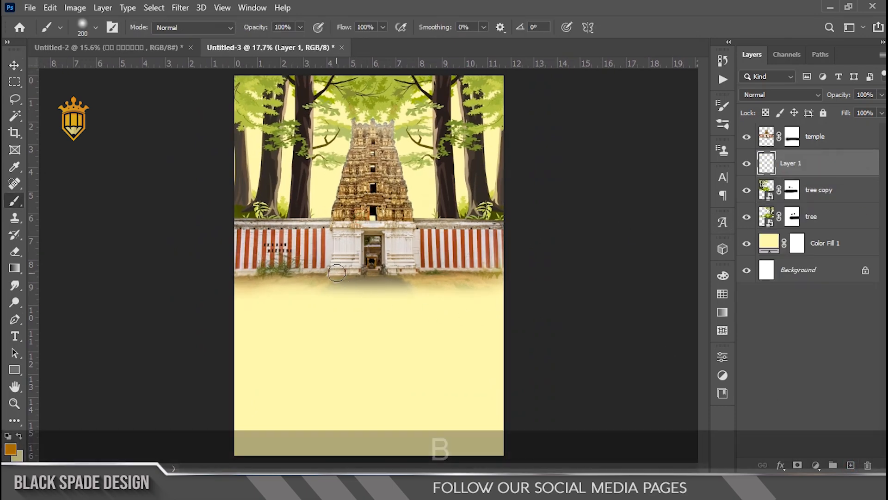
key("bracketright")
key("bracketright")
key("bracketright")
key("bracketright")
scroll(373, 177, "up", 8)
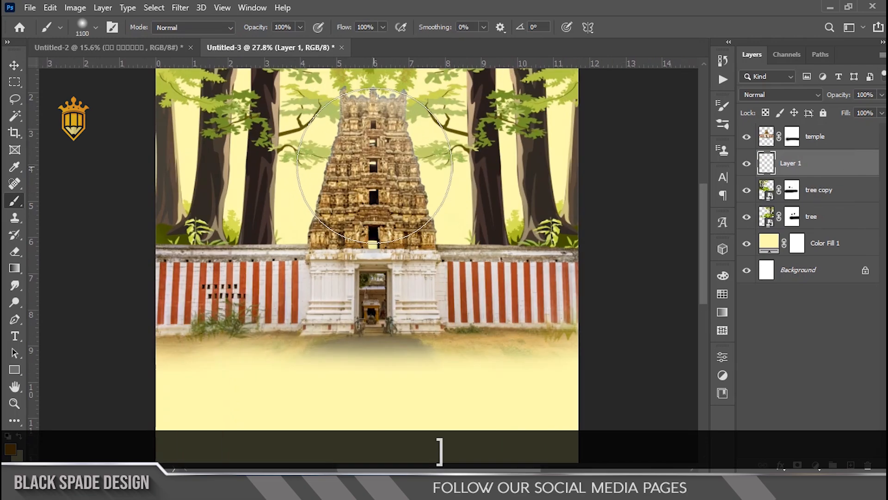
key("space")
left_click_drag(375, 141, 377, 234)
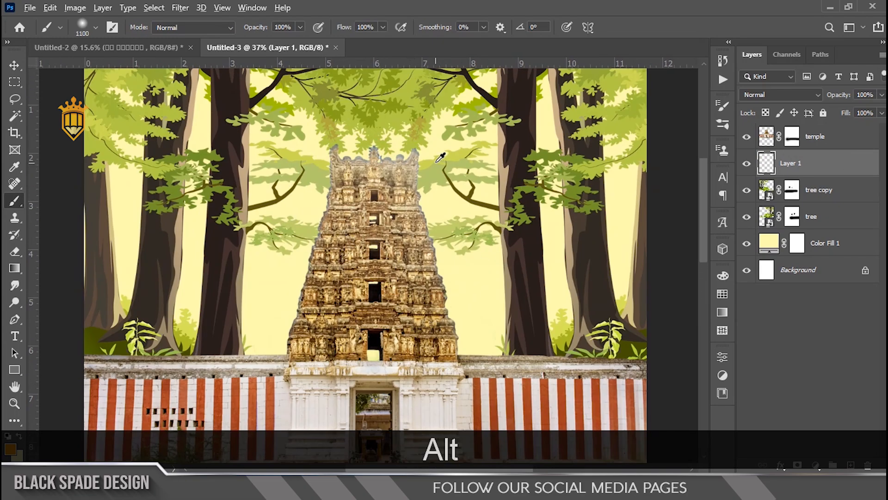
- Set the foreground colour to #e7f18e and paint a soft glow behind the top of the tower
left_click(10, 447)
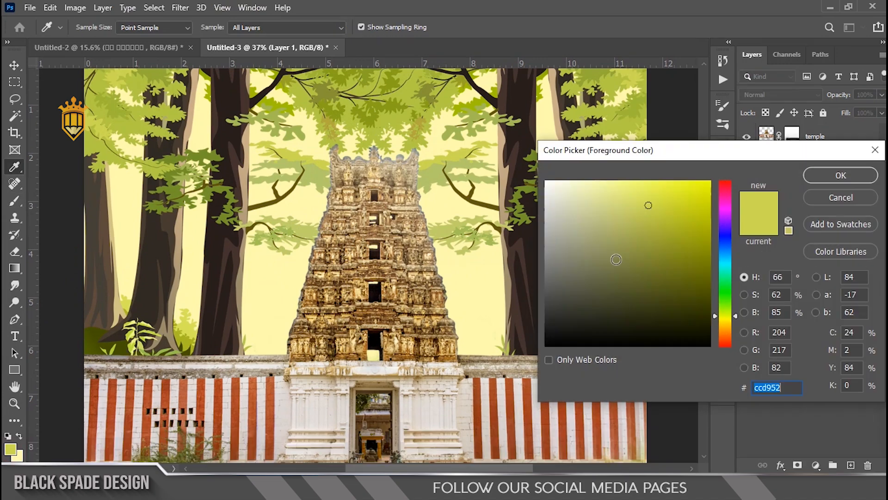
left_click_drag(648, 204, 617, 189)
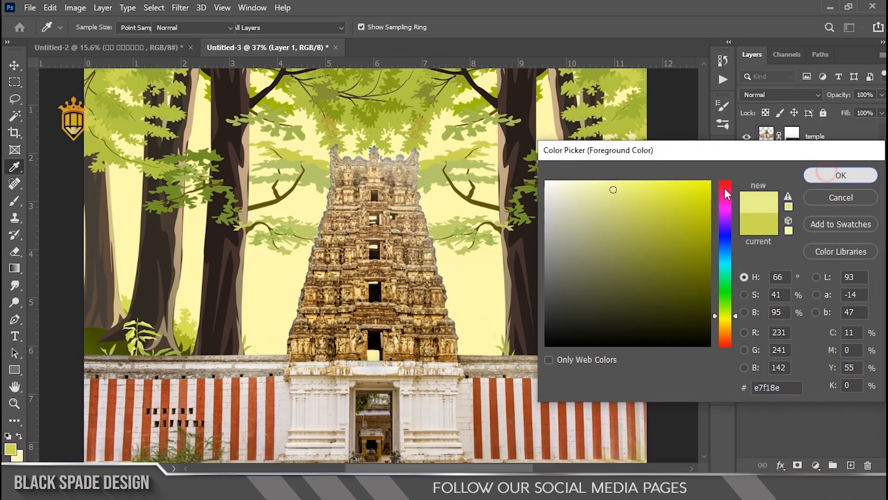
left_click(832, 175)
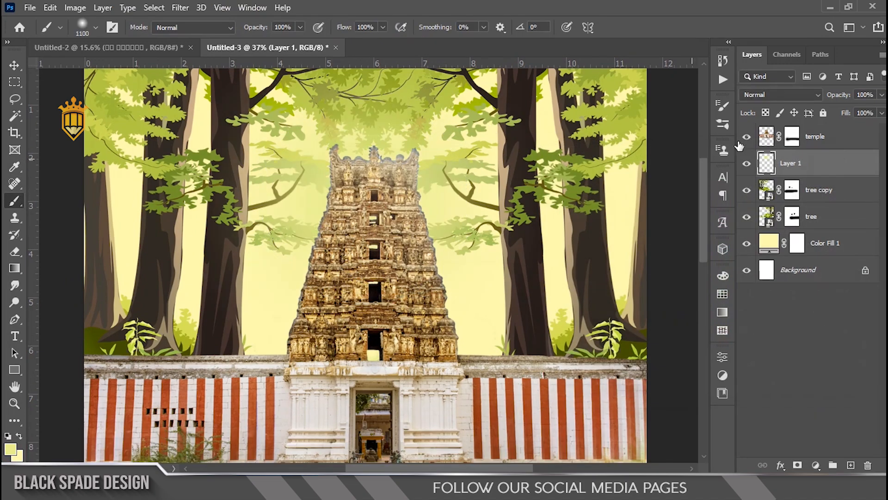
- Set the blend mode of the glow layer to Screen
left_click(763, 95)
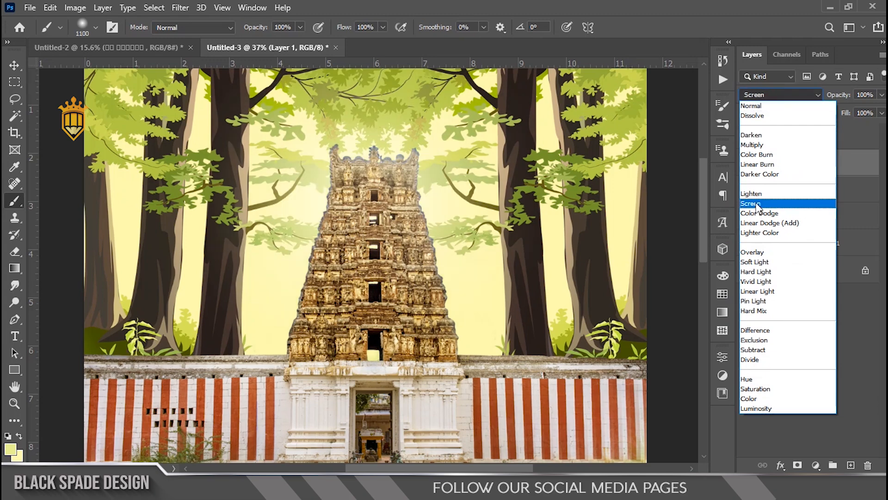
left_click(756, 204)
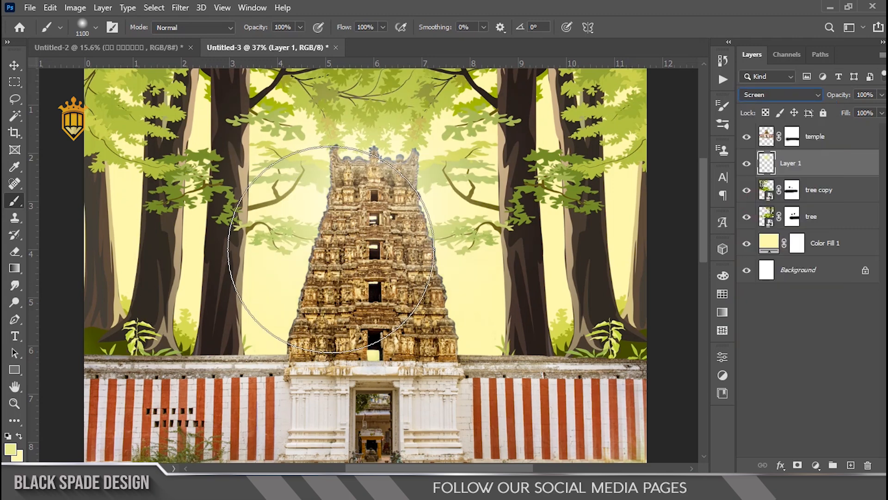
key("v")
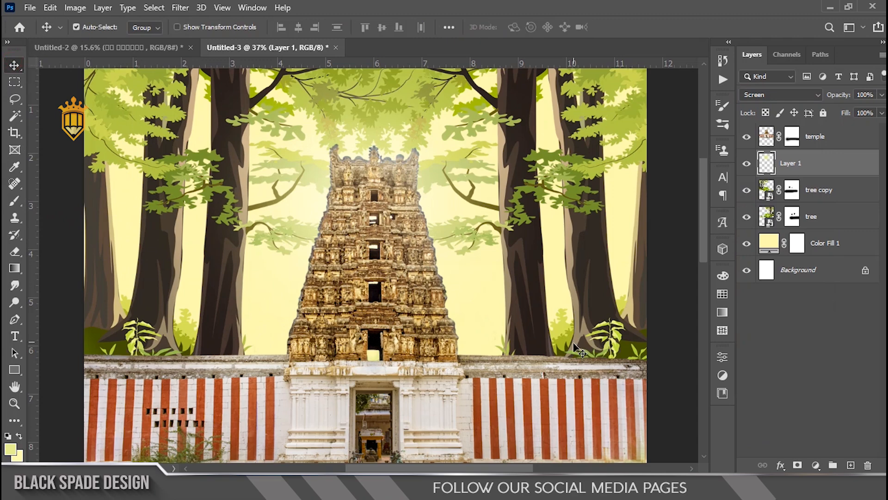
scroll(573, 349, "down", 3)
scroll(559, 337, "down", 1)
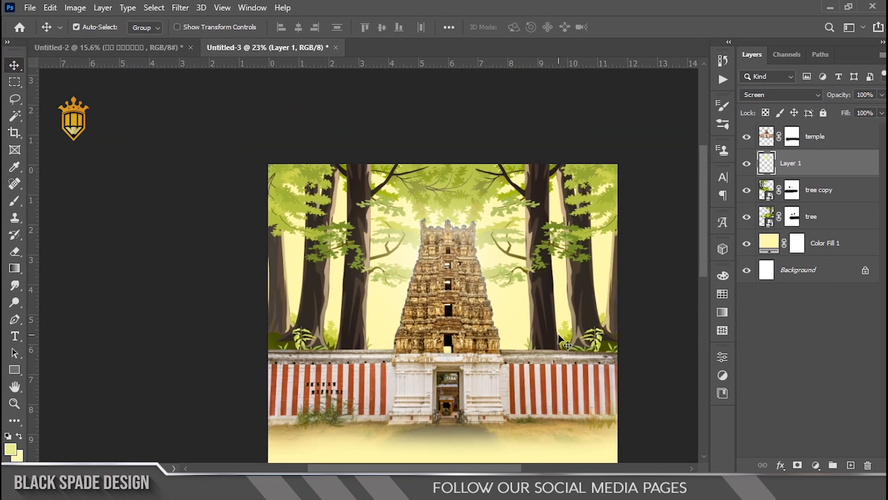
scroll(560, 337, "down", 1)
scroll(560, 341, "up", 1)
- Set the blend mode of both the tree copy and tree layers to Hard Light
left_click(823, 200)
scroll(463, 278, "up", 2)
scroll(326, 313, "up", 2)
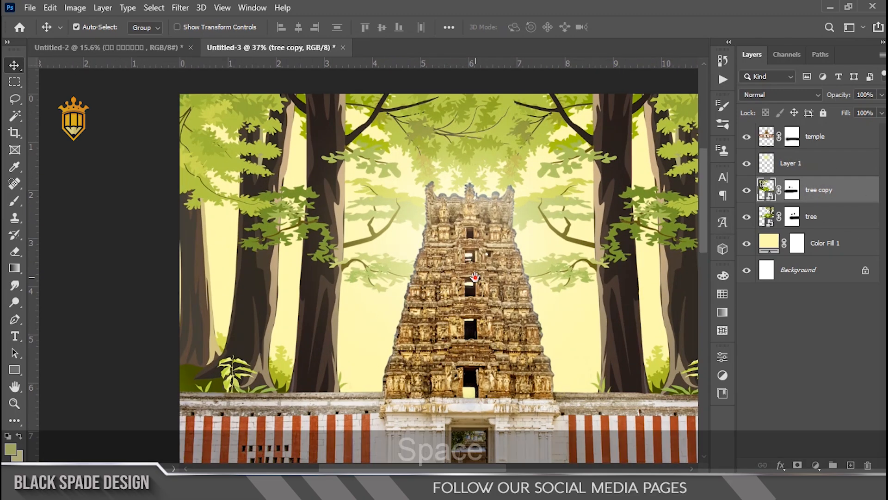
key("space")
left_click_drag(474, 277, 418, 292)
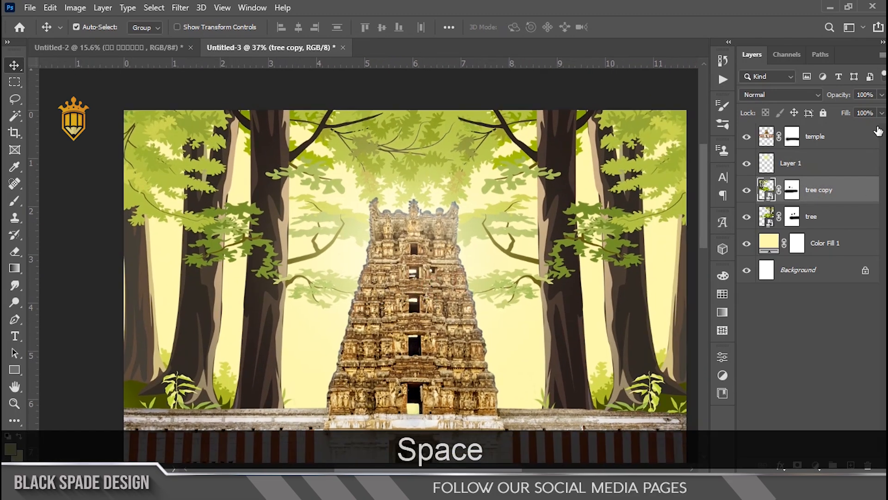
left_click(803, 96)
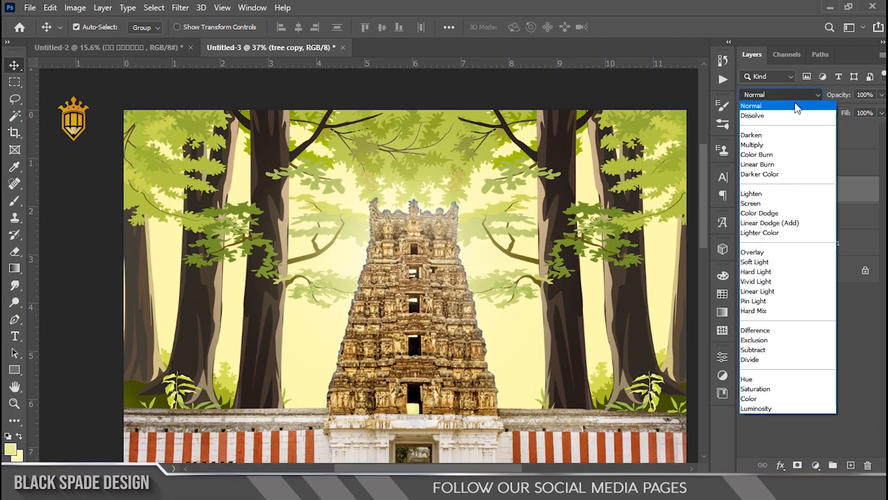
left_click(766, 272)
left_click(844, 227)
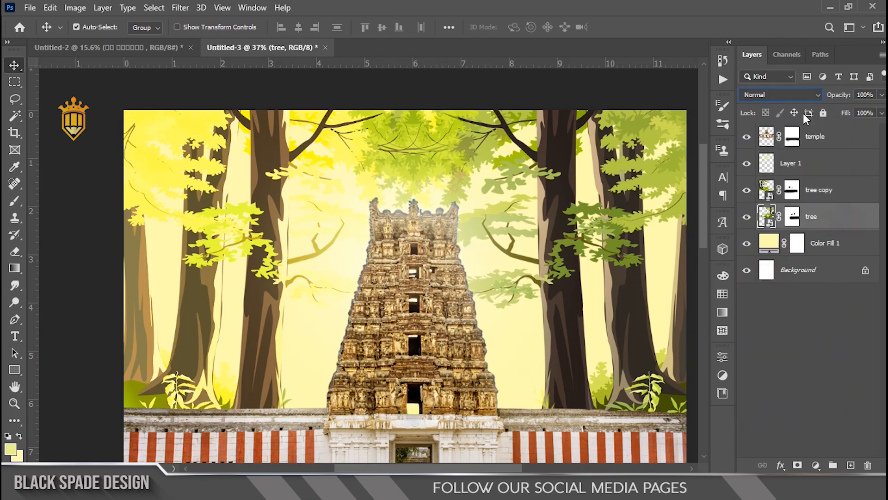
left_click(787, 95)
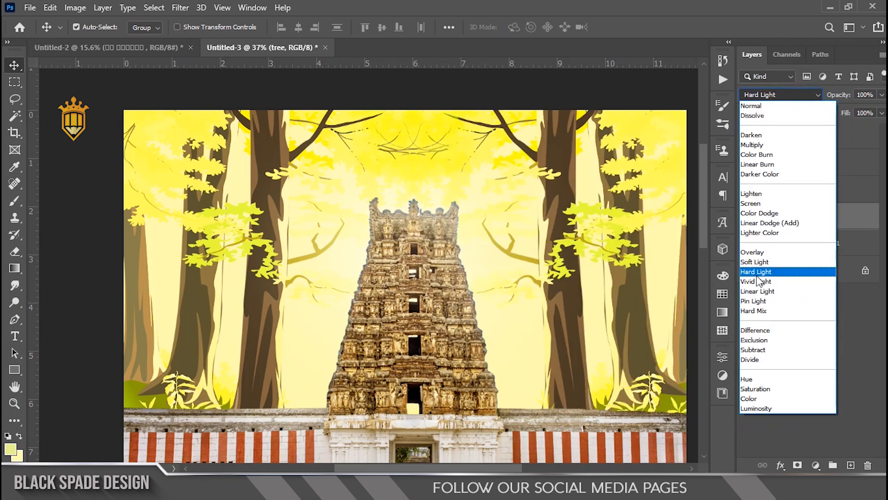
left_click(756, 274)
- Boost the temple layer's contrast with Curves, moving the white point to input 243 and the black point slightly inward
left_click(398, 286)
scroll(399, 285, "down", 5)
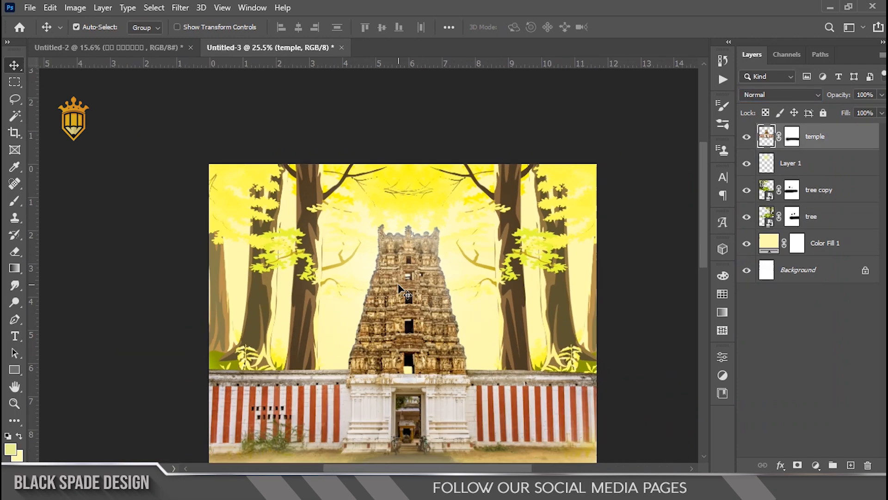
scroll(403, 222, "up", 2)
scroll(394, 175, "up", 3)
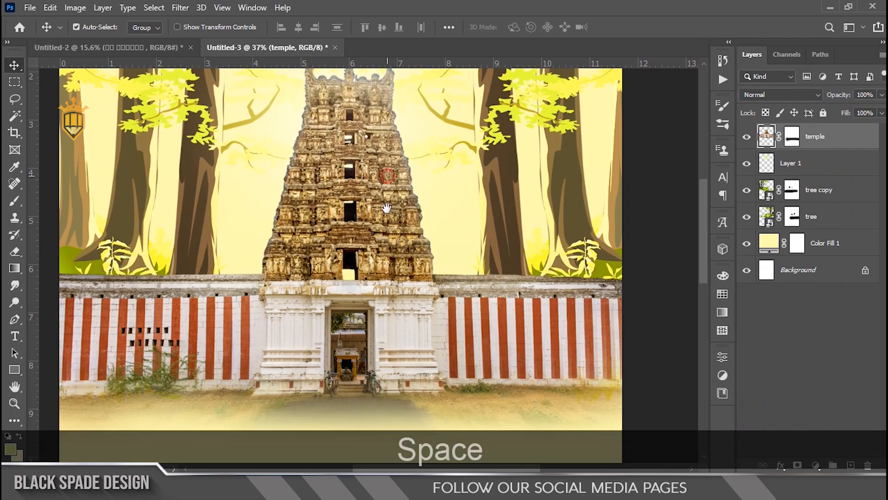
left_click_drag(390, 189, 392, 258)
scroll(392, 264, "down", 1)
scroll(392, 263, "up", 1)
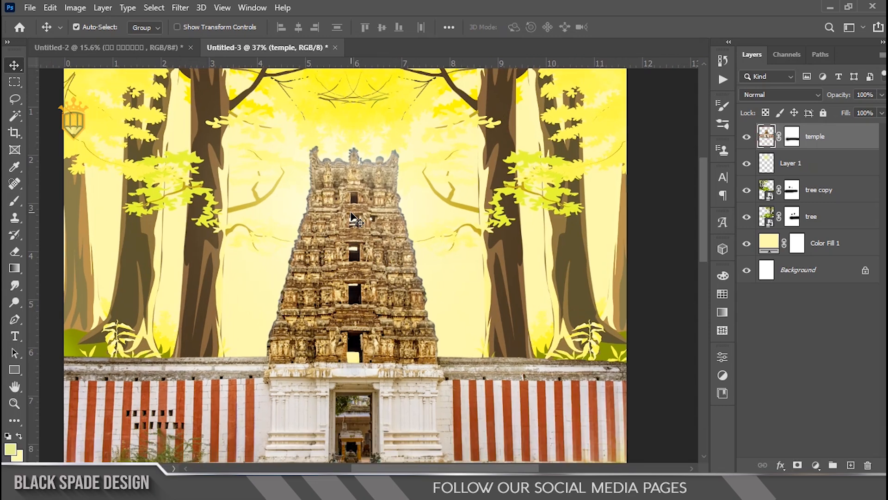
scroll(404, 222, "down", 2)
key("ctrl+m")
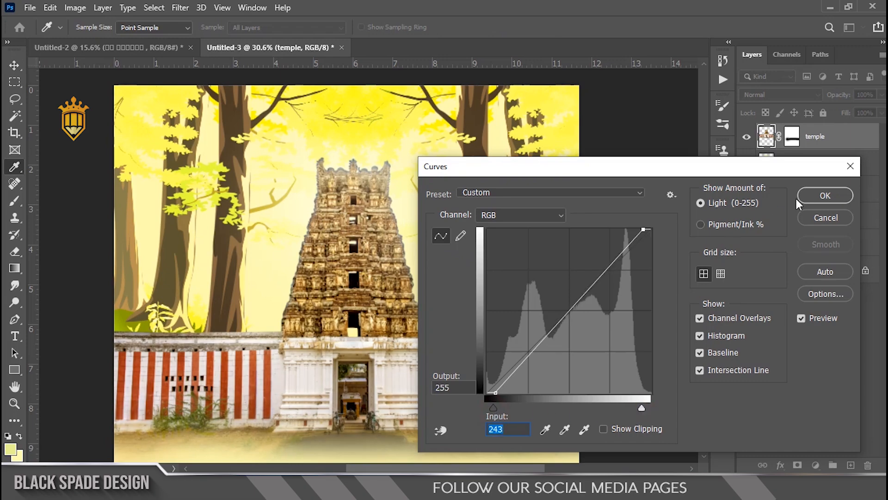
key("Return")
scroll(396, 178, "down", 4)
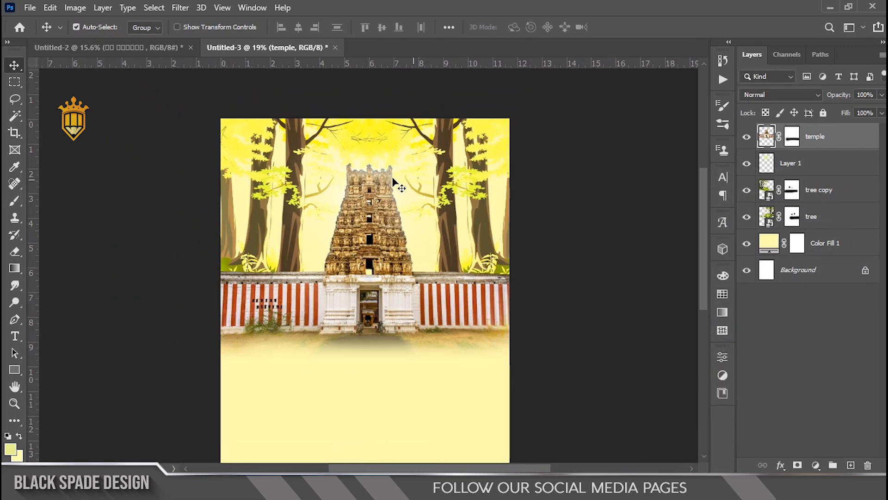
scroll(376, 253, "up", 3)
left_click_drag(376, 286, 377, 251)
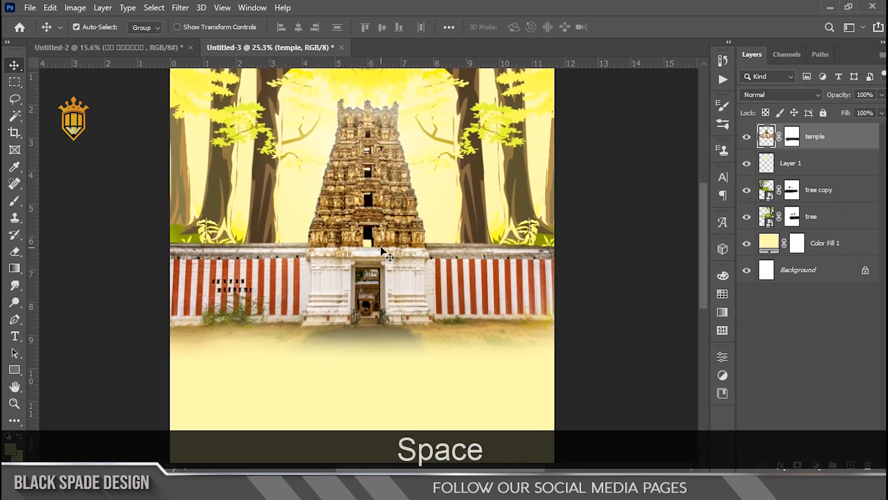
scroll(379, 245, "down", 2)
scroll(372, 215, "down", 1)
scroll(361, 236, "up", 2)
left_click_drag(353, 278, 356, 239)
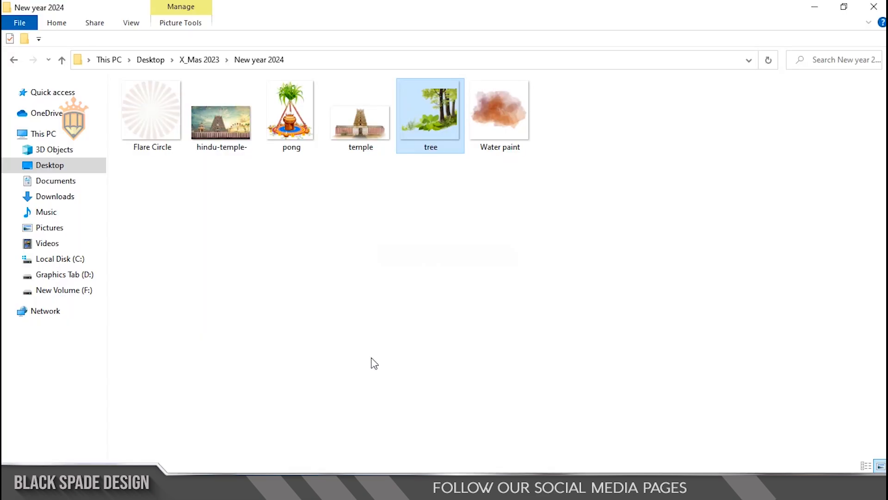
- Place the Water paint image from the New year 2024 folder into the poster and scale it to 138.87%
mouse_move(497, 115)
left_mouse_down()
mouse_move(526, 168)
mouse_move(500, 483)
left_mouse_up()
left_click_drag(462, 448, 423, 312)
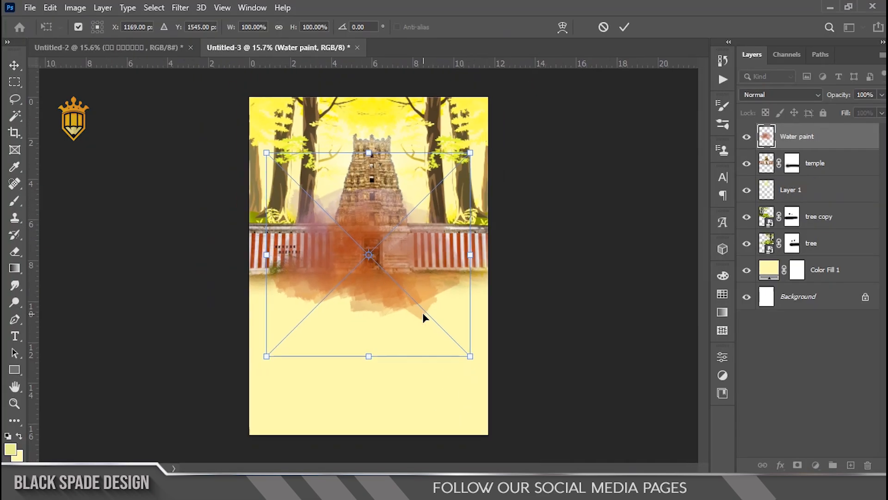
left_click_drag(461, 162, 504, 133)
key("Return")
- Move the Water paint layer below the tree layer and rotate the image 90°
left_click_drag(790, 144, 796, 250)
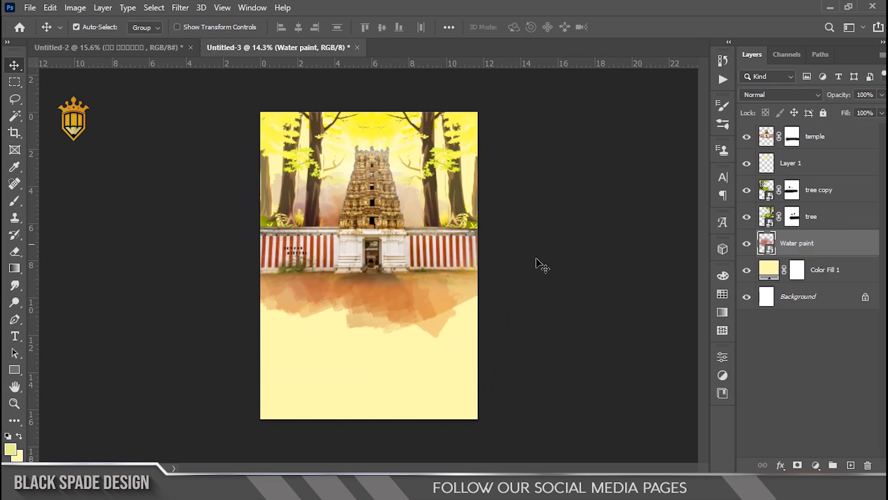
scroll(412, 288, "down", 2)
key("ctrl+t")
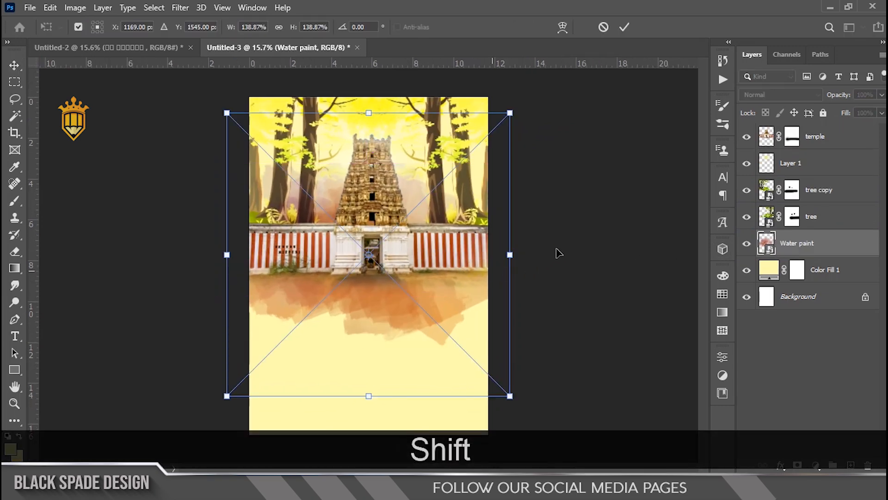
mouse_move(550, 255)
left_mouse_down()
mouse_move(506, 296)
mouse_move(392, 365)
mouse_move(371, 366)
left_mouse_up()
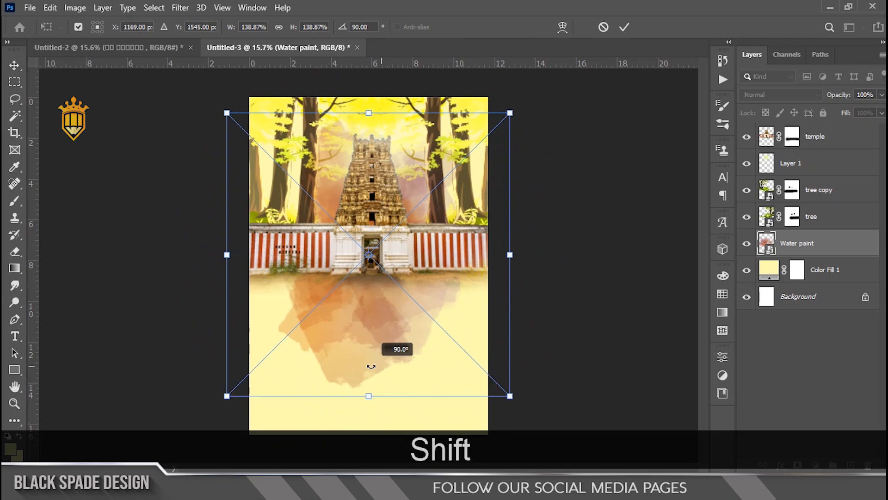
key("Return")
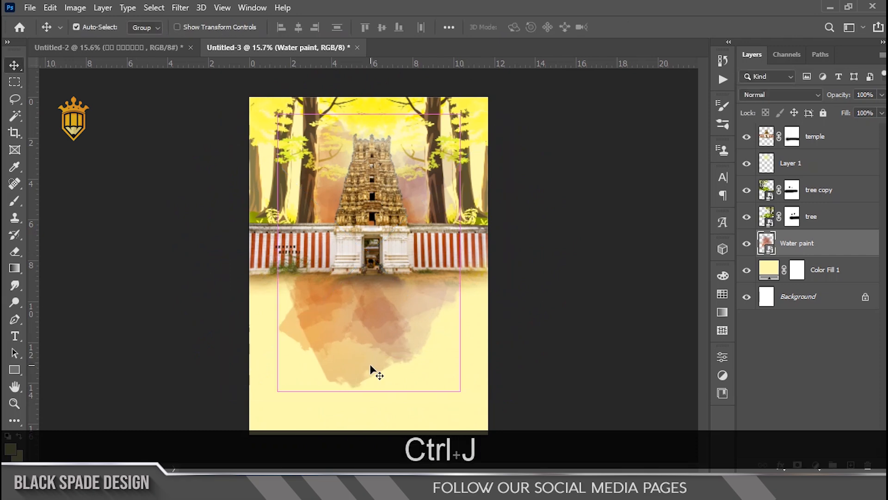
- Duplicate the Water paint layer and hide the original
key("ctrl+j")
left_click(746, 270)
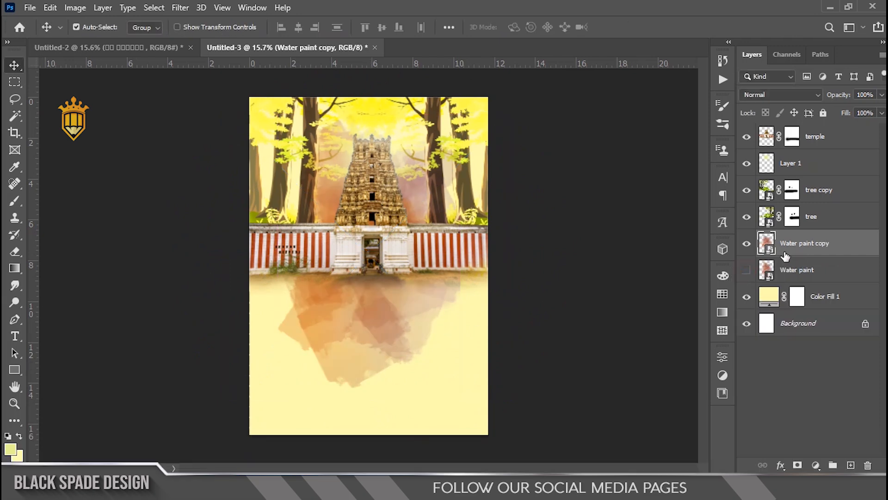
- Scale the Water paint copy layer to 257.52% and move it below the Water paint layer
key("ctrl+t")
key("ctrl+0")
left_click_drag(472, 153, 558, 70)
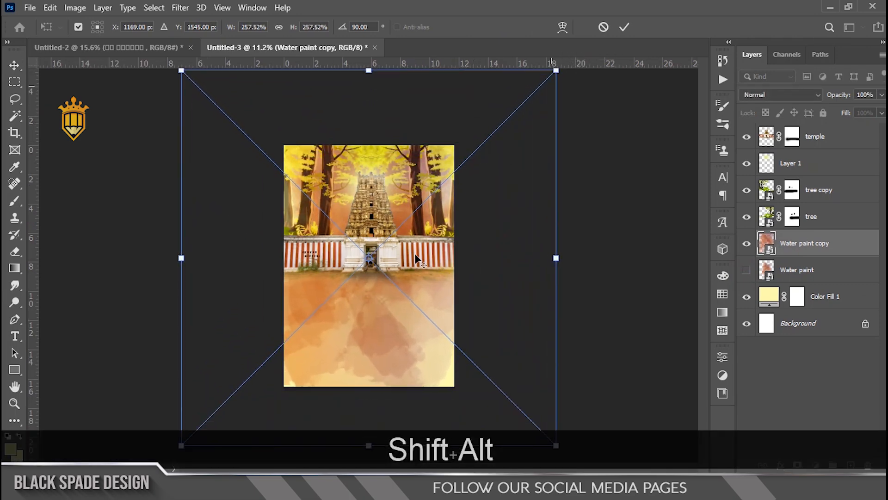
key("Return")
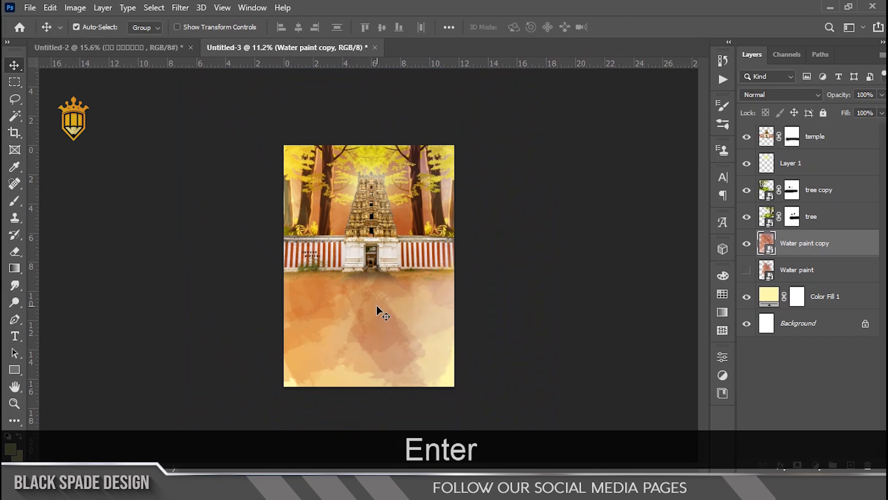
scroll(352, 191, "up", 7)
left_click_drag(349, 201, 386, 215)
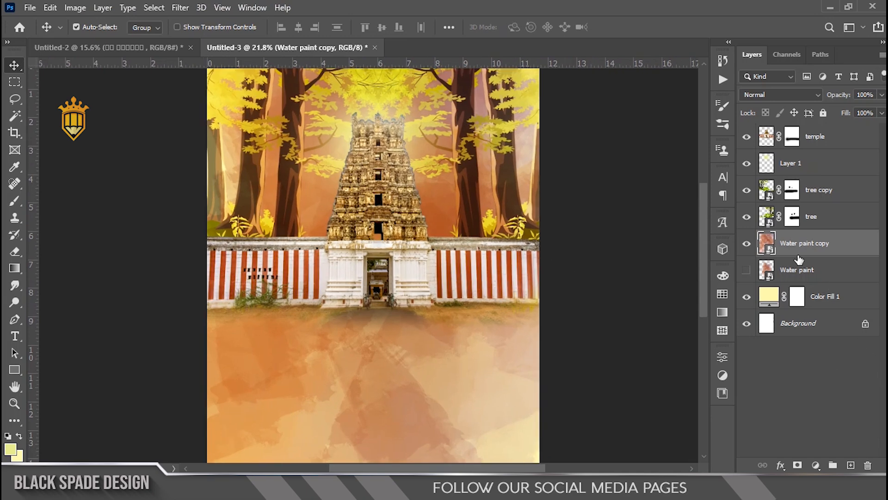
left_click_drag(792, 254, 792, 283)
scroll(422, 263, "down", 2)
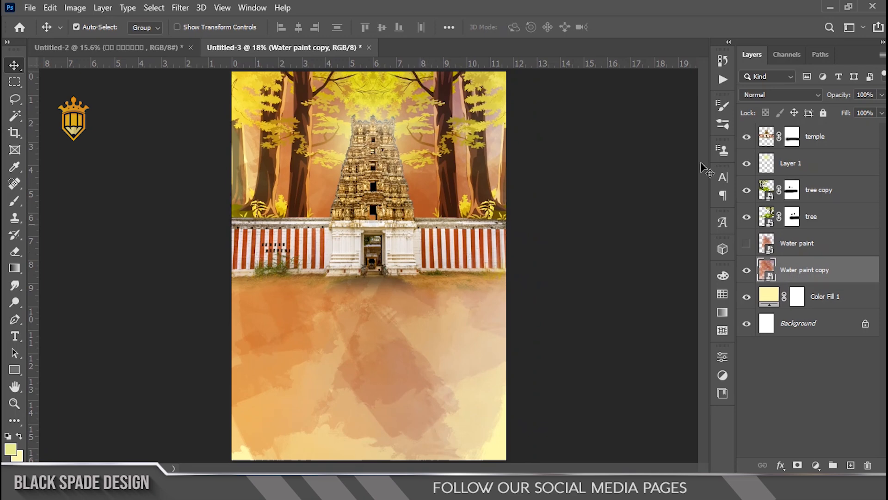
- Mask the Water paint copy and paint out its texture behind the trees and temple and along the poster's lower edge with a large soft brush
scroll(369, 289, "up", 2)
key("space")
left_click_drag(369, 290, 366, 316)
scroll(367, 316, "down", 2)
key("b")
left_click(320, 159)
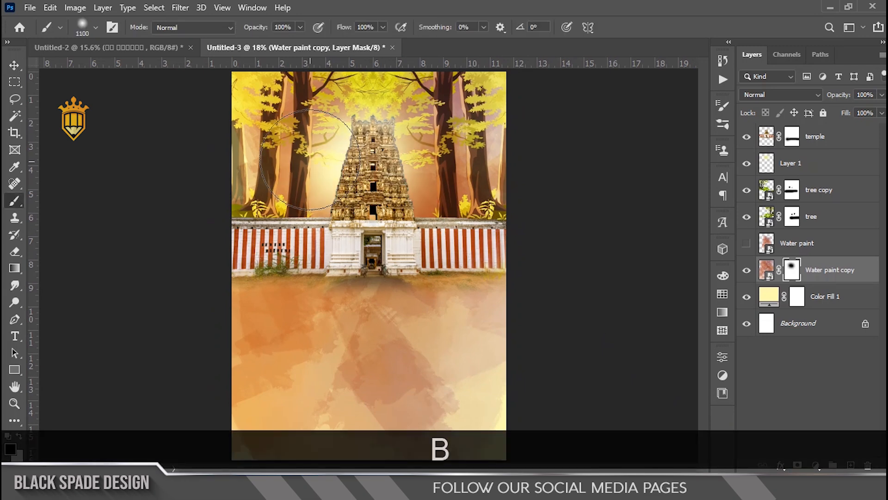
scroll(309, 156, "down", 1)
key("bracketright")
key("bracketright")
key("bracketright")
key("bracketright")
key("bracketright")
key("bracketright")
mouse_move(277, 139)
left_mouse_down()
mouse_move(407, 119)
mouse_move(461, 157)
mouse_move(370, 148)
mouse_move(290, 158)
left_mouse_up()
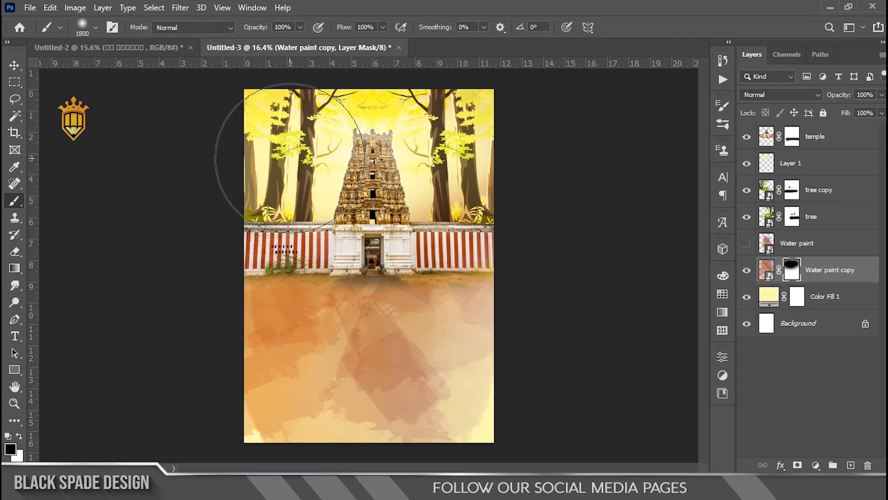
mouse_move(492, 430)
left_mouse_down()
mouse_move(317, 481)
mouse_move(268, 452)
left_mouse_up()
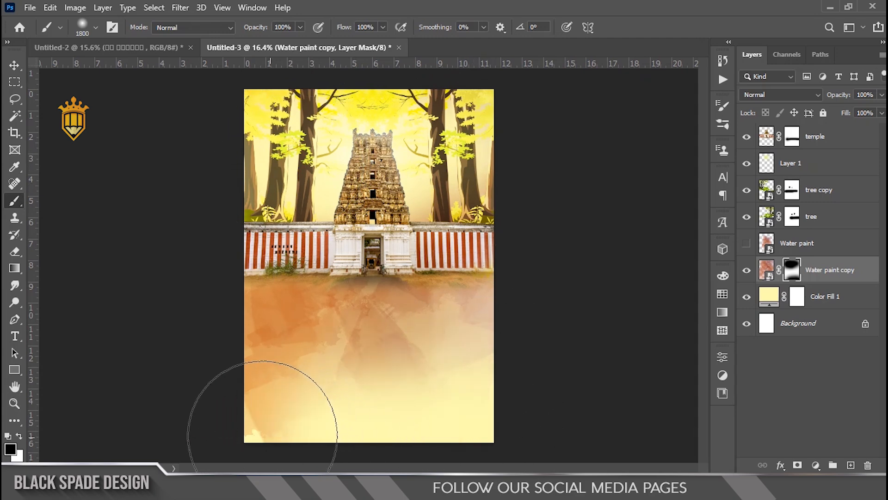
- Show the Water paint layer, rotate and reposition it on the ground below the temple, and set its opacity to 73%
left_click(800, 250)
key("v")
key("ctrl+t")
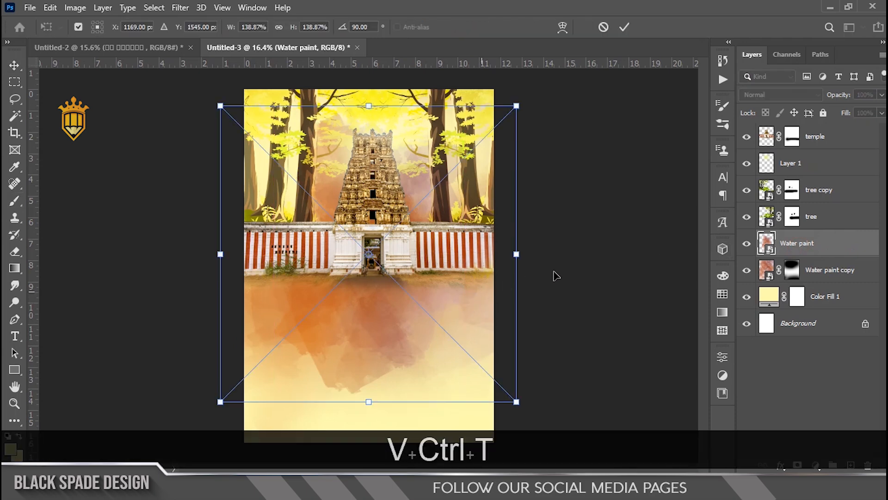
left_click_drag(575, 262, 386, 397)
left_click_drag(444, 233, 440, 321)
right_click(437, 328)
left_click(457, 318)
key("Return")
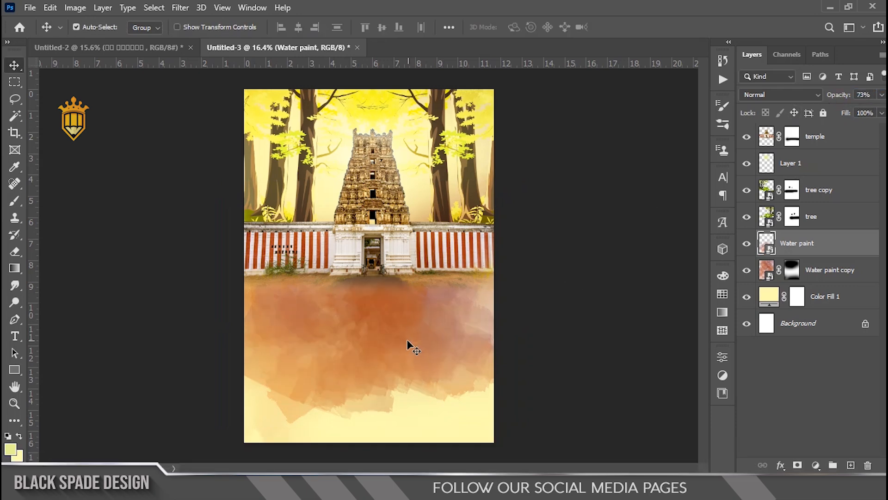
scroll(407, 345, "up", 1)
scroll(405, 339, "up", 2)
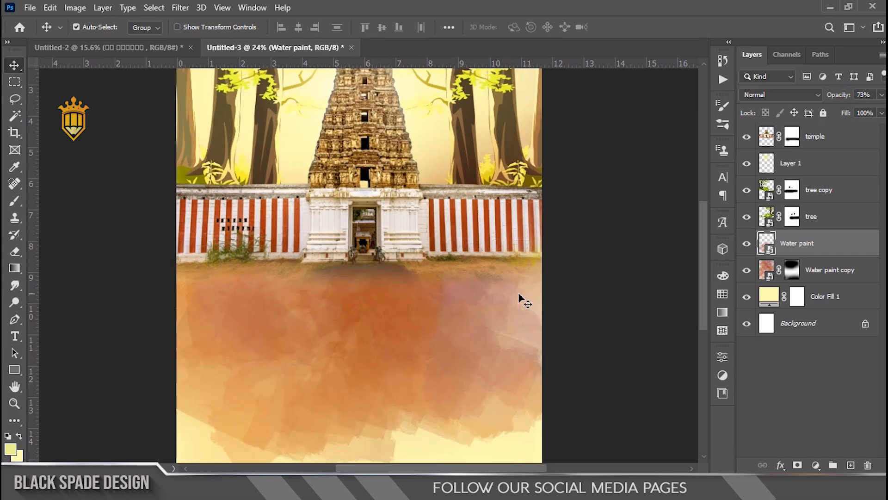
scroll(458, 293, "down", 2)
scroll(458, 298, "up", 2)
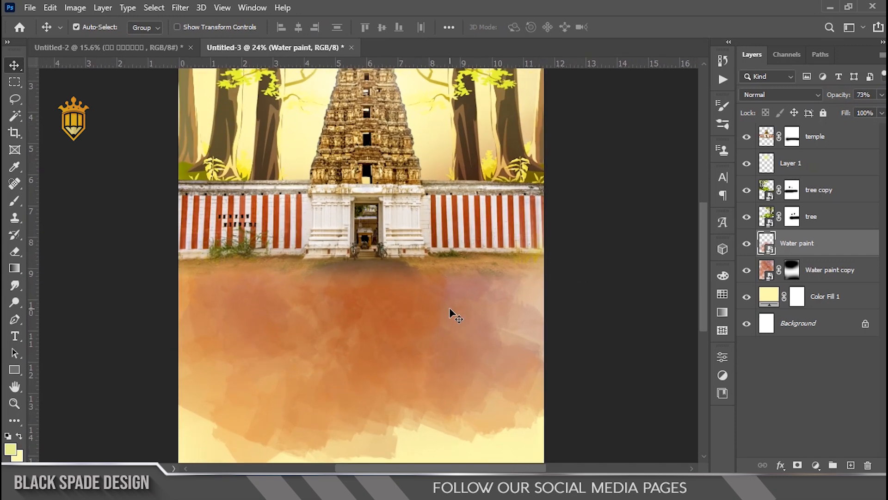
scroll(451, 315, "down", 1)
- Place the pong image from the New year 2024 folder into the poster and move its layer above the temple layer
left_click(296, 465)
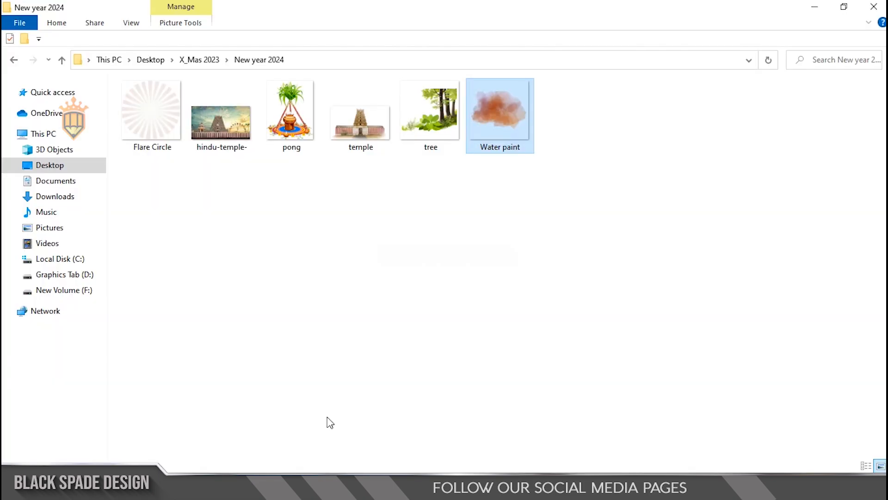
left_click(302, 128)
left_click_drag(295, 155, 462, 463)
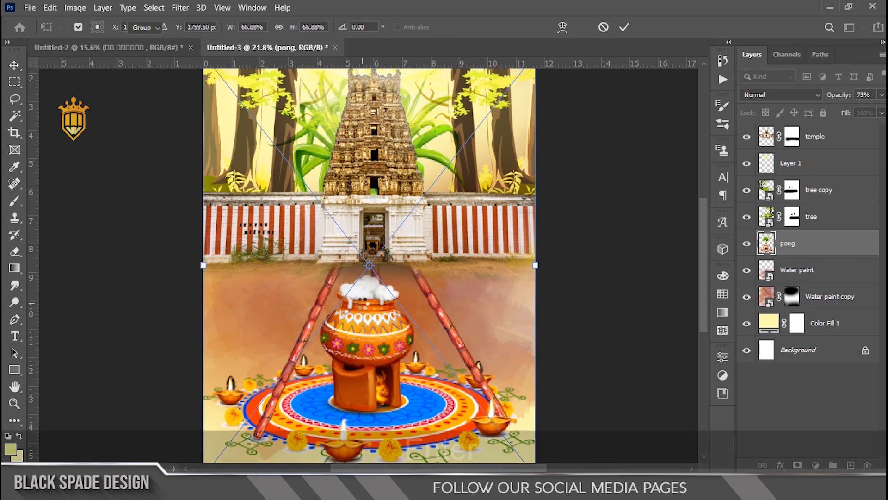
key("Return")
left_click_drag(830, 245, 804, 135)
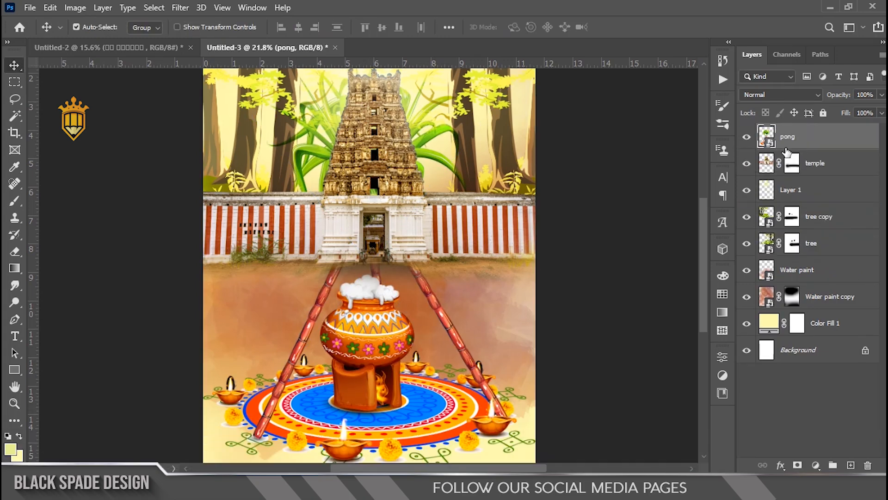
- Scale the pong image to 46.90% and move it up so the pot stands in front of the temple entrance
key("ctrl+minus")
key("ctrl+t")
left_click_drag(473, 143, 440, 181)
scroll(376, 322, "up", 3)
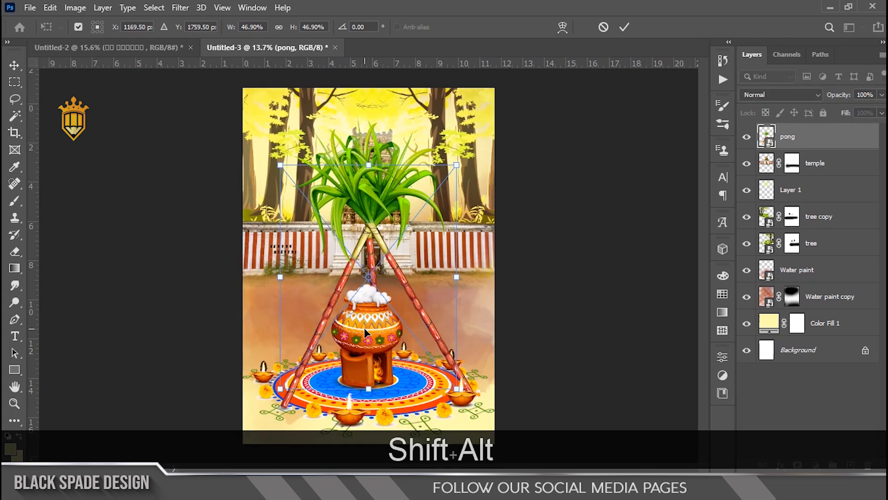
left_click_drag(368, 341, 368, 330)
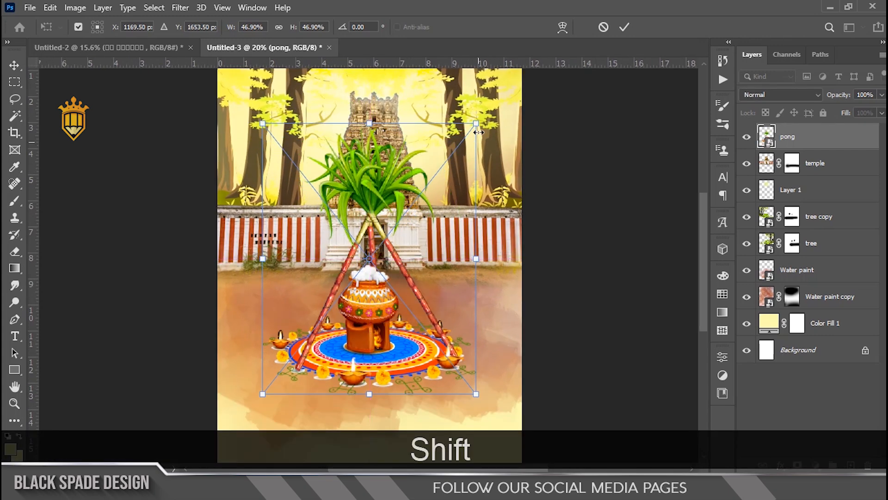
key("Return")
- Duplicate the pong layer, hide the copy, and set the original pong layer's blend mode to Multiply
scroll(469, 158, "up", 4)
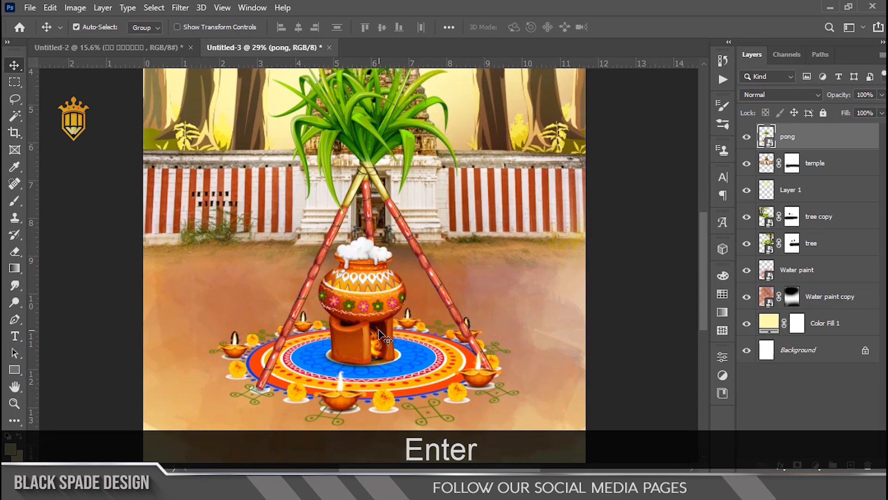
left_click_drag(375, 333, 376, 231)
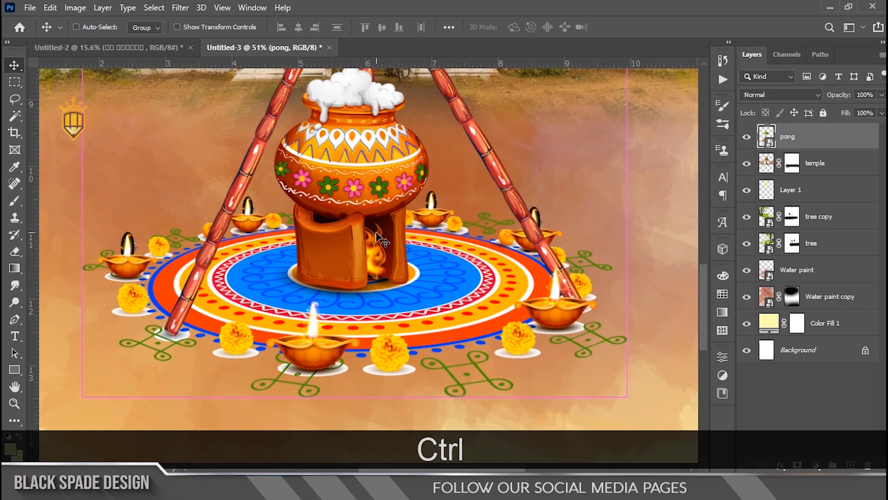
key("ctrl+j")
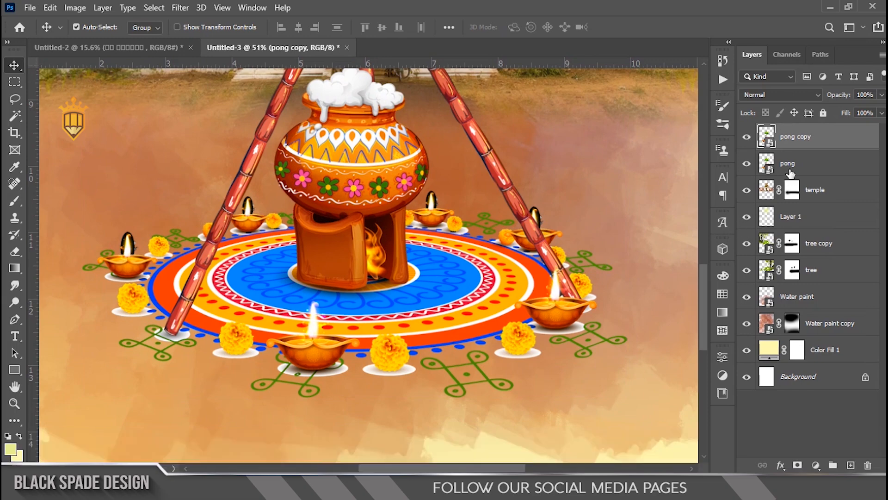
left_click(789, 166)
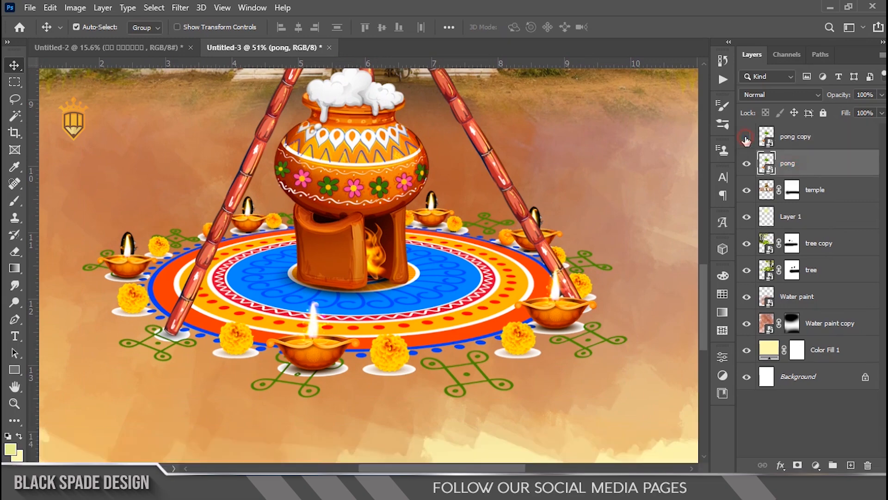
left_click(761, 97)
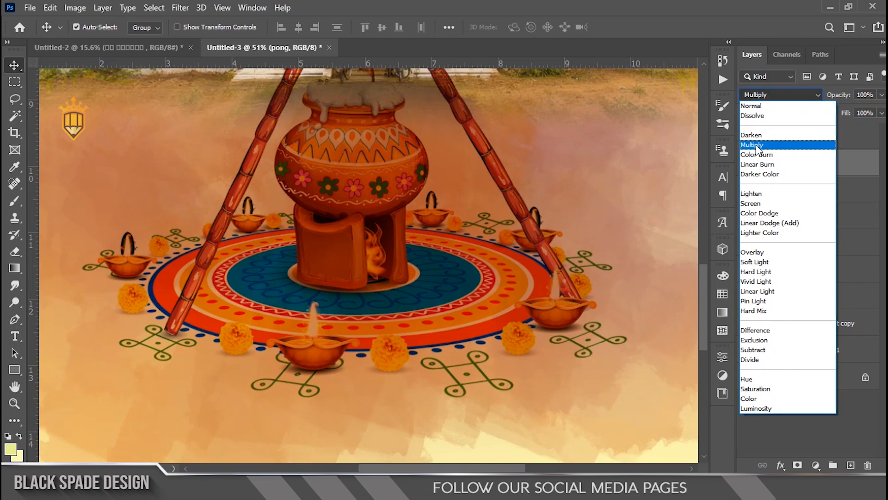
left_click(756, 147)
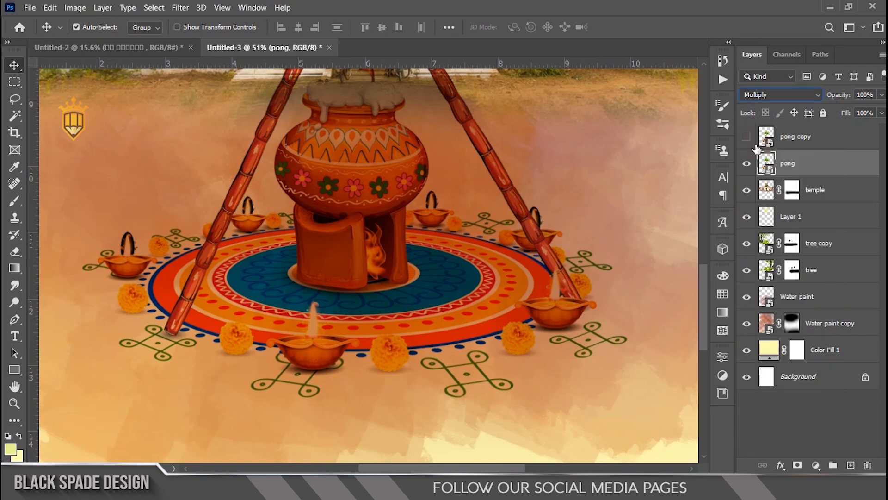
- Add a layer mask to the pong layer and paint out the sugarcane leaves over the temple with a soft black brush
scroll(365, 193, "down", 6)
scroll(360, 194, "up", 2)
left_click_drag(359, 196, 347, 279)
scroll(347, 280, "down", 3)
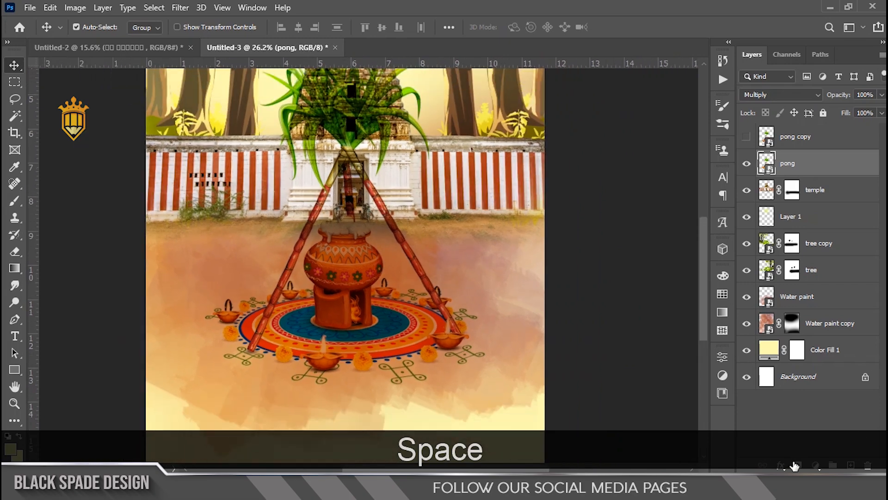
left_click(796, 465)
scroll(278, 315, "up", 4)
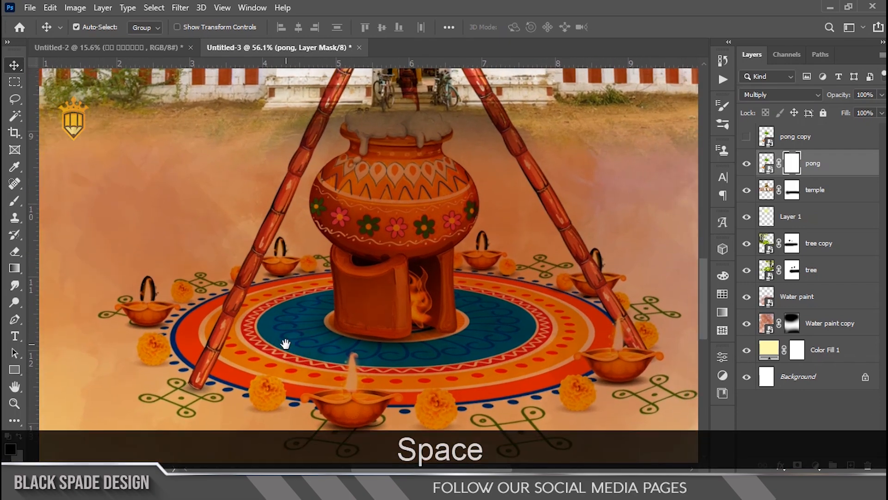
scroll(287, 347, "down", 2)
scroll(296, 335, "down", 1)
key("b")
key("bracketleft")
key("bracketleft")
key("bracketleft")
left_click(337, 157)
key("bracketleft")
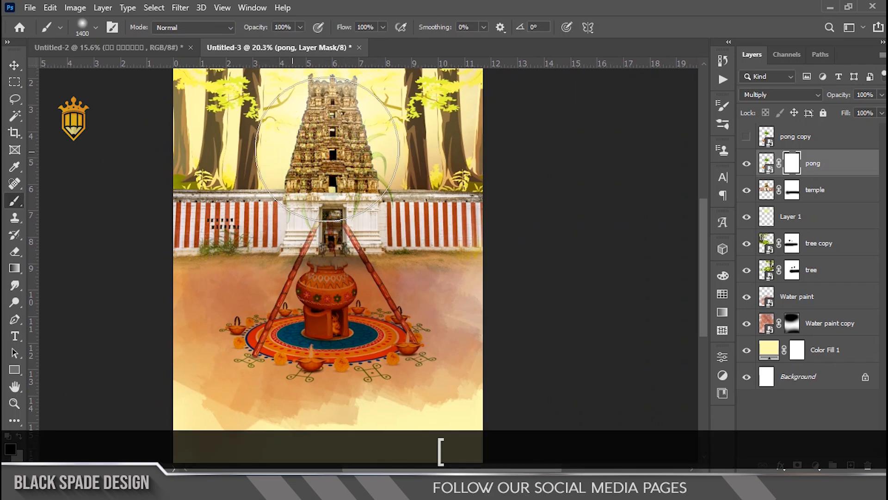
- Paint out the upper sugarcane stalks, the pot's upper part and the rear lamp flames on the pong layer's mask using progressively smaller brushes
scroll(327, 199, "up", 1)
key("bracketleft")
key("bracketleft")
scroll(365, 290, "up", 2)
key("bracketleft")
key("bracketleft")
key("bracketleft")
key("bracketleft")
key("bracketleft")
key("bracketleft")
mouse_move(251, 274)
left_mouse_down()
mouse_move(394, 277)
mouse_move(254, 297)
left_mouse_up()
key("space")
left_click_drag(307, 327, 306, 193)
mouse_move(418, 163)
left_mouse_down()
mouse_move(450, 222)
mouse_move(410, 236)
left_mouse_up()
scroll(446, 224, "up", 3)
key("bracketleft")
key("bracketleft")
key("bracketleft")
key("bracketleft")
key("bracketleft")
left_click_drag(259, 221, 286, 220)
key("space")
left_click_drag(370, 218, 489, 254)
left_click_drag(489, 206, 484, 197)
mouse_move(137, 188)
left_mouse_down()
mouse_move(112, 265)
mouse_move(377, 192)
mouse_move(372, 203)
left_mouse_up()
scroll(111, 267, "up", 2)
key("space")
key("bracketleft")
key("bracketleft")
left_click_drag(351, 155, 328, 208)
key("space")
left_click_drag(225, 270, 361, 130)
mouse_move(231, 162)
left_mouse_down()
mouse_move(237, 149)
mouse_move(211, 169)
left_mouse_up()
scroll(530, 269, "down", 2)
key("space")
left_click_drag(529, 269, 282, 169)
key("space")
mouse_move(518, 222)
left_mouse_down()
mouse_move(233, 285)
mouse_move(259, 340)
left_mouse_up()
scroll(297, 149, "down", 2)
scroll(79, 150, "up", 4)
key("space")
left_click_drag(73, 149, 257, 174)
left_click_drag(250, 172, 217, 167)
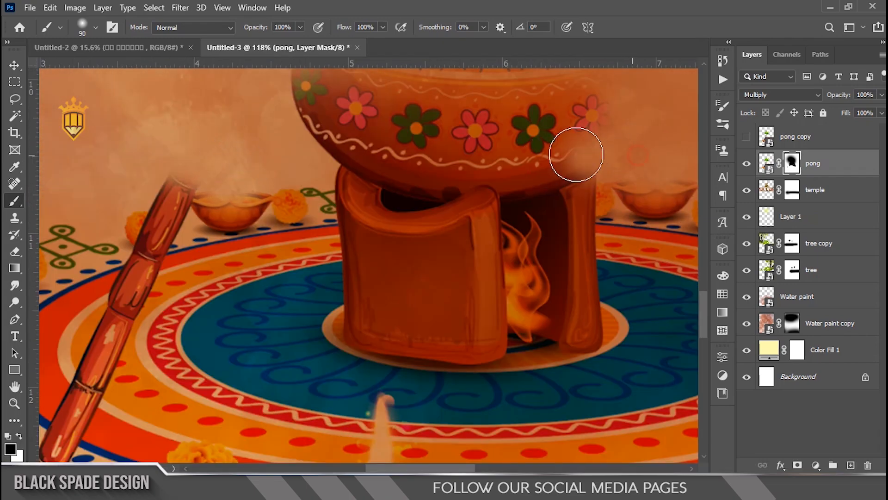
scroll(456, 302, "down", 2)
key("space")
left_click_drag(455, 301, 505, 239)
scroll(614, 268, "down", 2)
key("space")
left_click_drag(613, 268, 416, 287)
- Show and duplicate the pong copy layer, hide pong copy 2, and set pong copy's blend mode to Screen
left_click(747, 138)
left_click(787, 139)
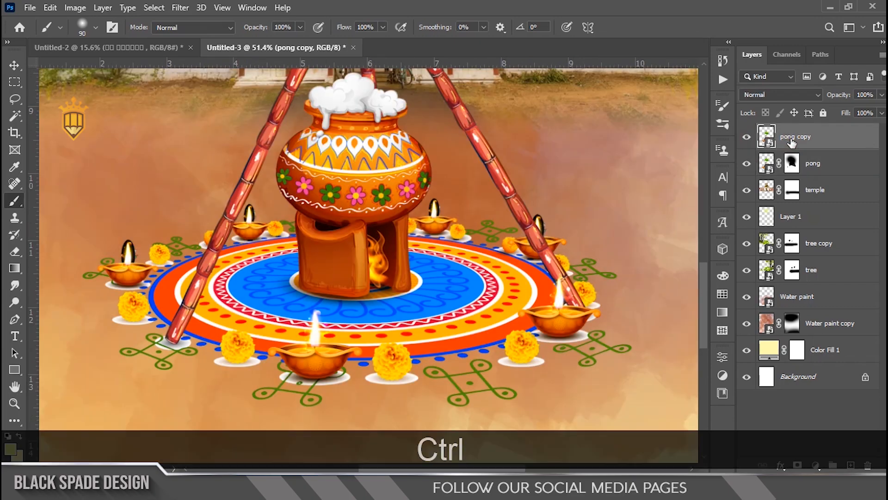
key("ctrl+j")
left_click(800, 171)
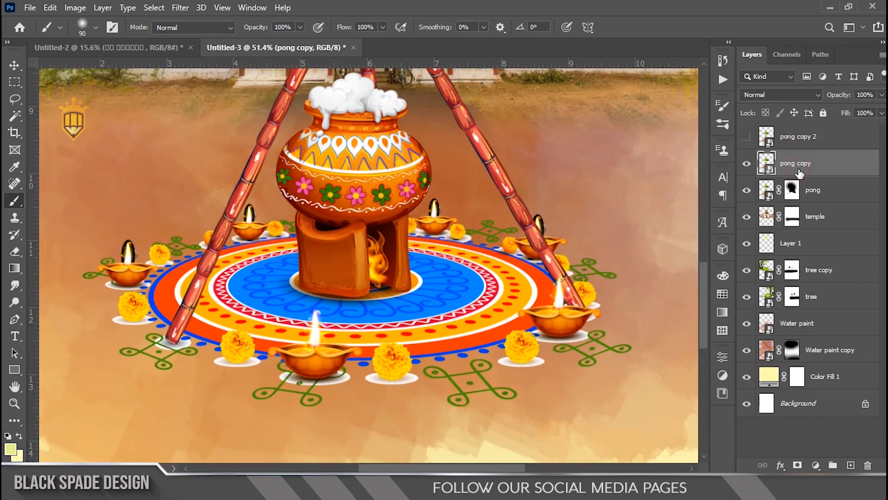
left_click(762, 95)
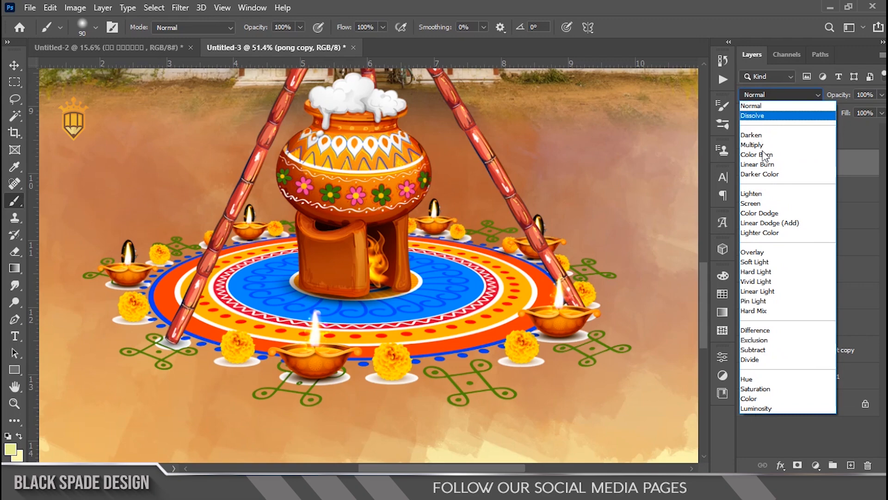
left_click(751, 203)
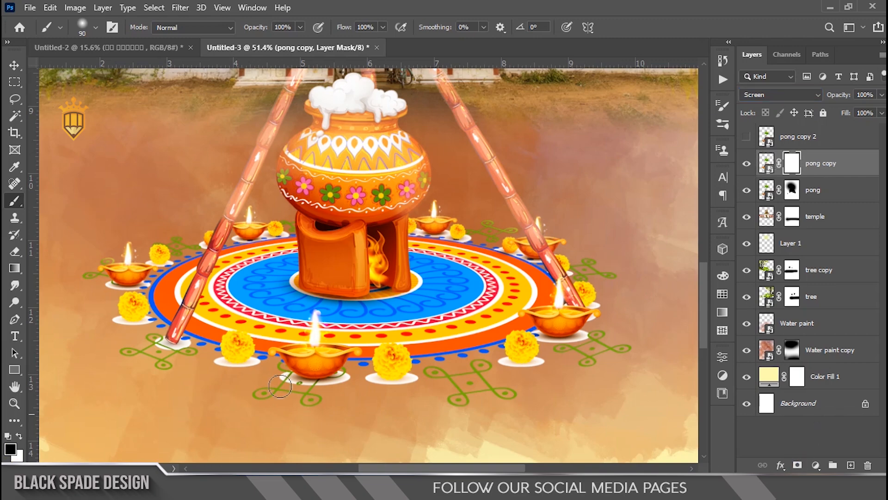
- Mask the pong copy layer and paint out the white base beneath the front lamp with a small soft brush
scroll(280, 386, "up", 8)
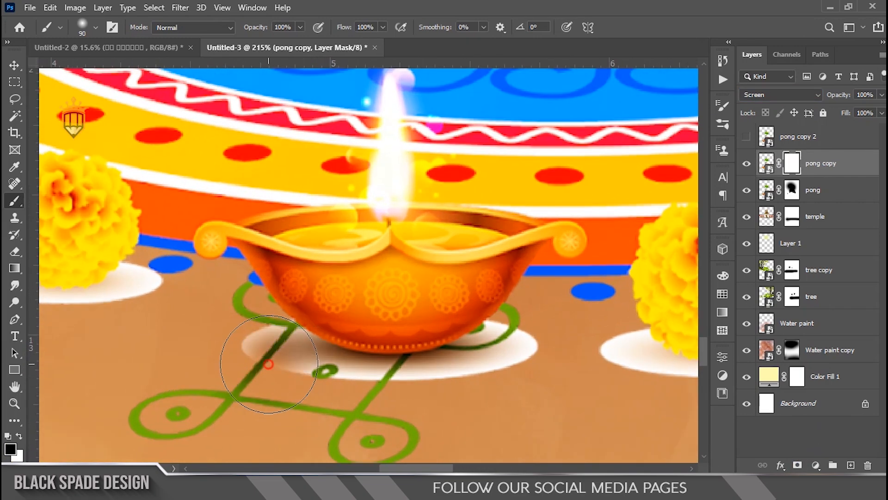
key("ctrl+z")
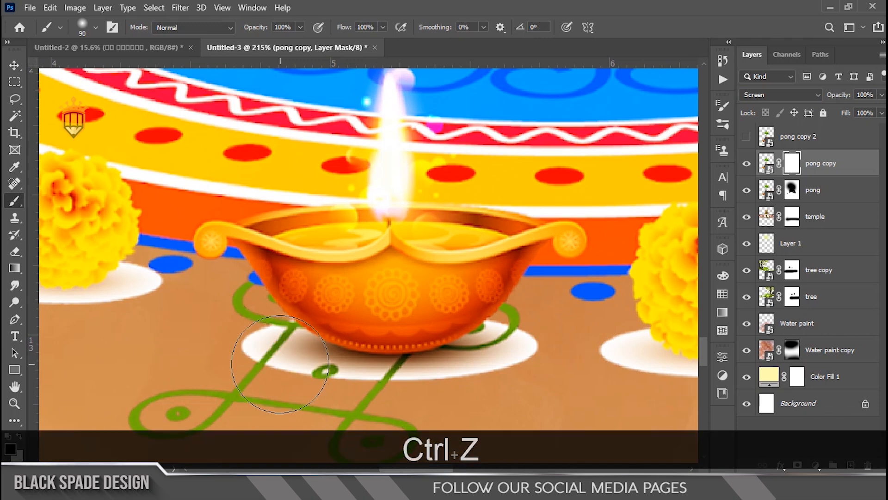
mouse_move(263, 342)
left_mouse_down()
mouse_move(445, 356)
mouse_move(526, 342)
left_mouse_up()
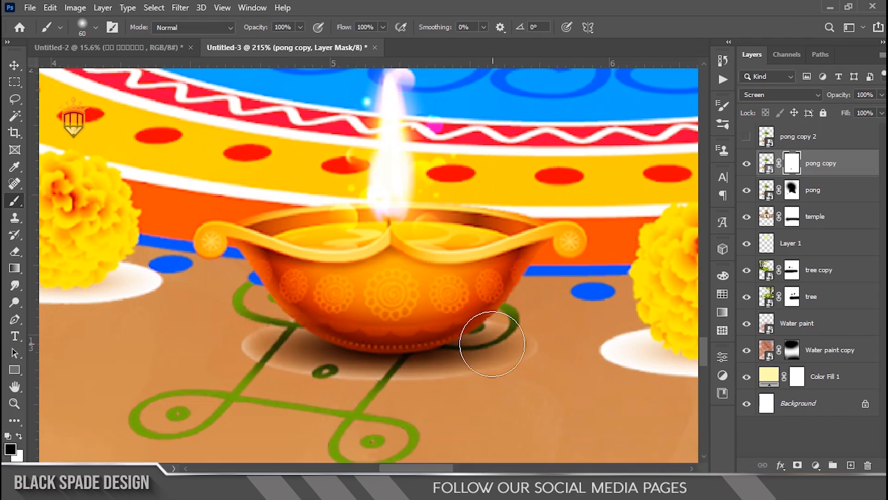
key("bracketleft")
key("bracketleft")
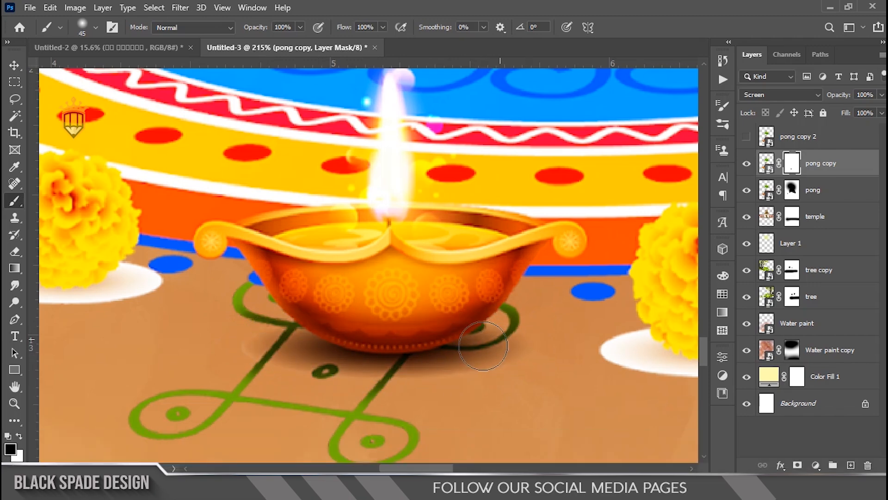
- Paint out the white bases beneath the marigolds and lamp on the rangoli's front-right edge on the pong copy mask
left_click_drag(544, 370, 310, 339)
mouse_move(377, 317)
left_mouse_down()
mouse_move(575, 327)
mouse_move(422, 327)
mouse_move(551, 335)
left_mouse_up()
left_click_drag(578, 278, 311, 282)
mouse_move(434, 269)
left_mouse_down()
mouse_move(578, 262)
mouse_move(454, 269)
mouse_move(460, 256)
left_mouse_up()
scroll(459, 255, "down", 3)
mouse_move(641, 195)
left_mouse_down()
mouse_move(353, 265)
mouse_move(393, 254)
mouse_move(202, 273)
mouse_move(157, 267)
mouse_move(381, 242)
left_mouse_up()
scroll(353, 264, "up", 4)
mouse_move(454, 172)
left_mouse_down()
mouse_move(396, 282)
mouse_move(392, 199)
mouse_move(388, 237)
left_mouse_up()
- Paint out the white bases around the lamp behind the right sugarcane on the pong copy mask with a 20 px brush
key("bracketleft")
key("bracketleft")
key("bracketleft")
key("bracketleft")
key("bracketleft")
scroll(249, 212, "down", 3)
left_click_drag(253, 115, 324, 273)
scroll(323, 273, "up", 4)
mouse_move(173, 194)
left_mouse_down()
mouse_move(349, 294)
mouse_move(153, 259)
mouse_move(228, 240)
left_mouse_up()
left_click_drag(206, 275, 244, 276)
left_click_drag(223, 273, 397, 329)
- Paint out the white bases beneath the lamp and marigold to the right behind the pot on the pong copy mask
scroll(291, 298, "down", 4)
mouse_move(199, 280)
left_mouse_down()
mouse_move(253, 315)
mouse_move(465, 347)
left_mouse_up()
scroll(413, 338, "up", 5)
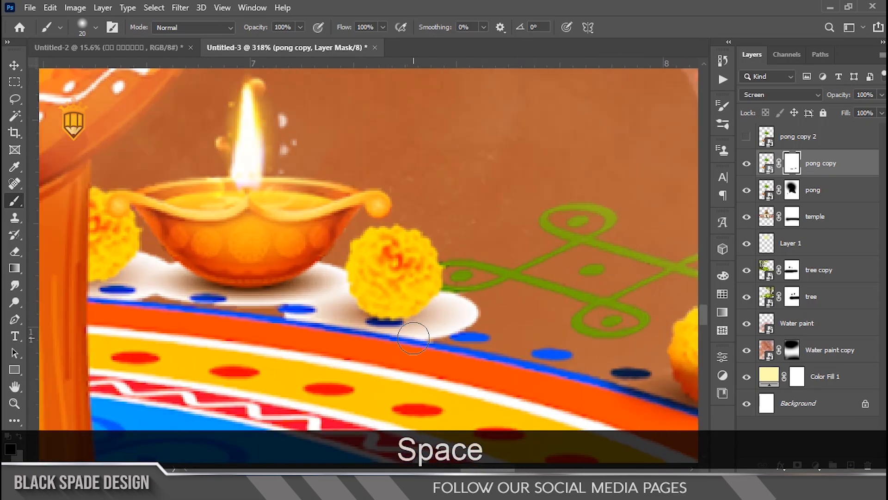
mouse_move(461, 312)
left_mouse_down()
mouse_move(207, 292)
mouse_move(166, 270)
left_mouse_up()
key("[")
key("[")
mouse_move(288, 280)
left_mouse_down()
mouse_move(436, 325)
mouse_move(451, 283)
left_mouse_up()
- Paint out the white bases beneath the rear-left lamp and marigold on the pong copy mask, reducing the brush to 15 px
scroll(310, 289, "down", 6)
left_click_drag(194, 291, 615, 283)
scroll(296, 303, "up", 5)
mouse_move(243, 303)
left_mouse_down()
mouse_move(268, 318)
mouse_move(272, 288)
left_mouse_up()
mouse_move(447, 271)
left_mouse_down()
mouse_move(222, 305)
mouse_move(397, 280)
mouse_move(504, 278)
mouse_move(437, 283)
left_mouse_up()
scroll(435, 284, "up", 2)
key("[")
key("[")
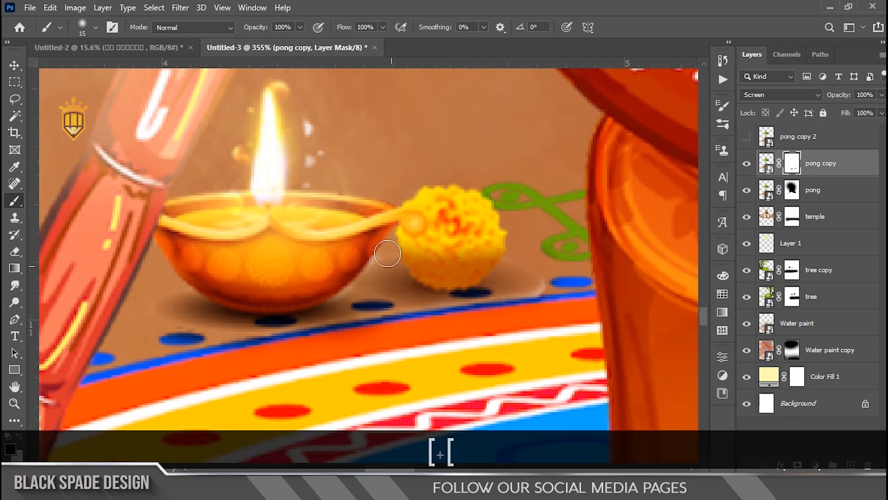
left_click_drag(333, 291, 185, 292)
- Paint out the white bases beneath the far-left lamp and the marigold behind it on the pong copy mask, ending with a 25 px brush
scroll(245, 277, "down", 9)
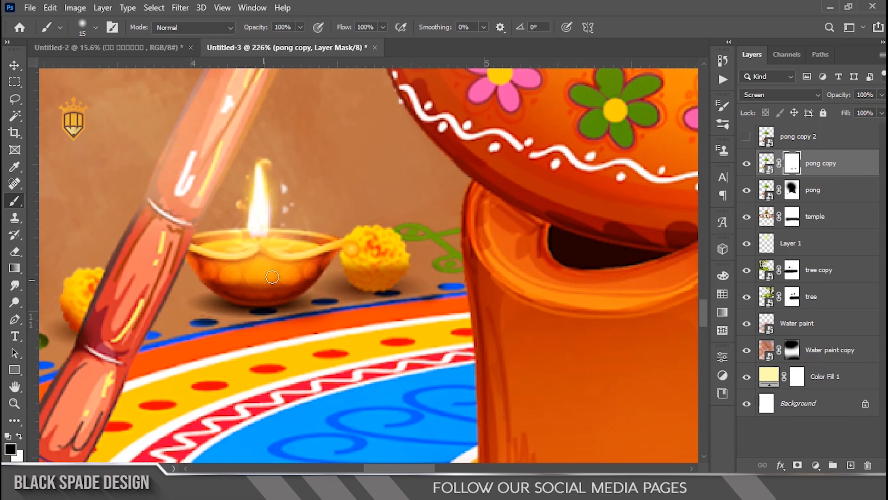
left_click_drag(245, 277, 409, 203)
scroll(270, 283, "up", 4)
scroll(269, 285, "up", 4)
key("]")
key("]")
key("]")
key("]")
mouse_move(132, 266)
left_mouse_down()
mouse_move(268, 284)
mouse_move(327, 257)
mouse_move(168, 279)
left_mouse_up()
key("[")
key("[")
left_click_drag(316, 223, 236, 296)
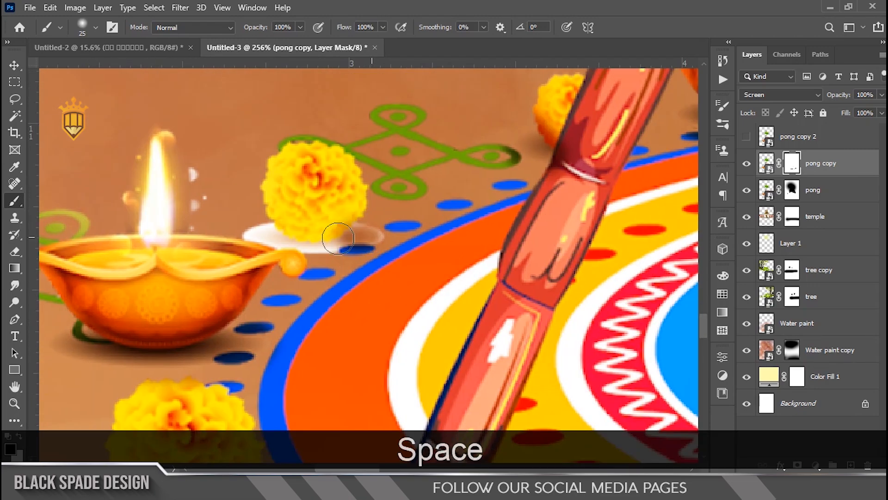
scroll(310, 309, "down", 4)
- Paint out the white base beneath the marigold in front of the far-left lamp on the pong copy mask
left_click_drag(309, 309, 359, 170)
scroll(184, 289, "up", 6)
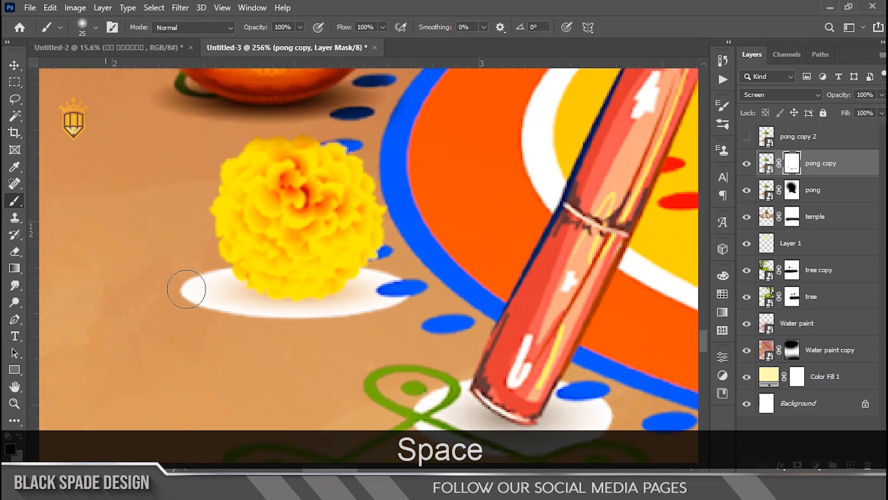
mouse_move(204, 293)
left_mouse_down()
mouse_move(410, 290)
mouse_move(246, 315)
mouse_move(351, 296)
mouse_move(397, 273)
left_mouse_up()
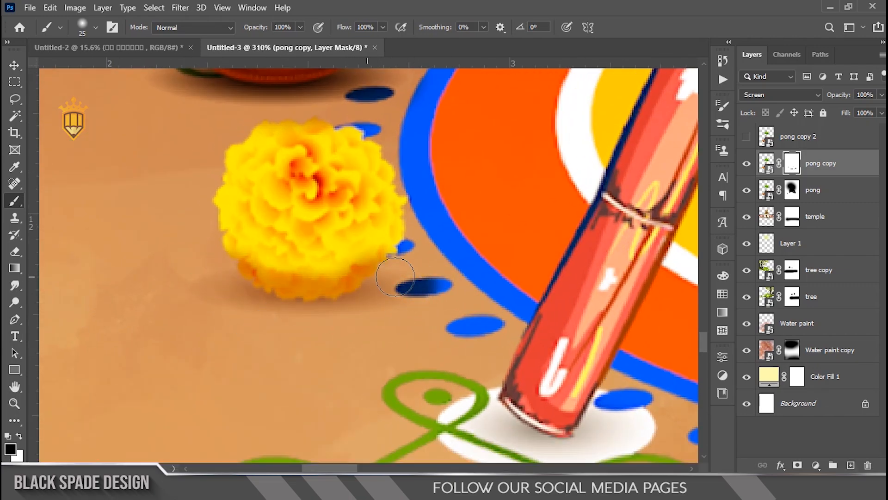
- Paint out the white bases beneath the left sugarcane's foot and the front-left marigold on the pong copy mask
scroll(416, 296, "down", 3)
left_click_drag(492, 402, 322, 302)
scroll(322, 302, "up", 4)
mouse_move(263, 296)
left_mouse_down()
mouse_move(322, 317)
mouse_move(305, 280)
mouse_move(345, 307)
left_mouse_up()
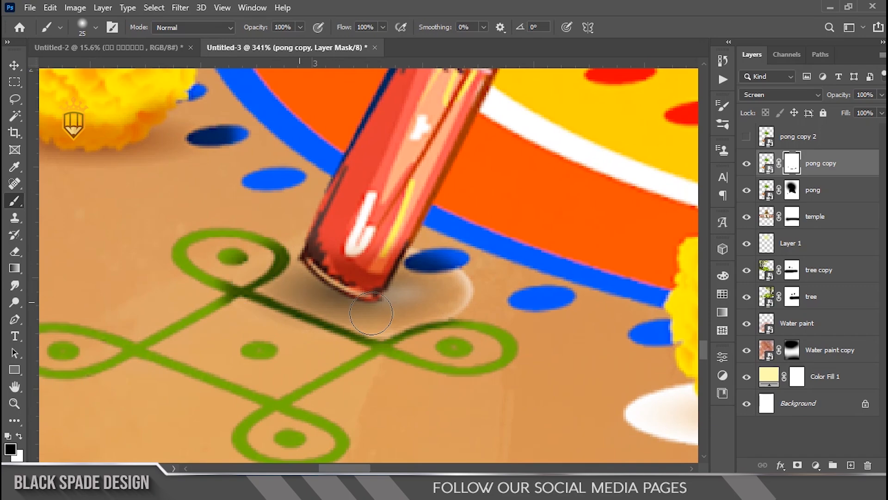
left_click_drag(301, 284, 264, 257)
left_click_drag(588, 347, 324, 242)
scroll(365, 257, "down", 1)
mouse_move(377, 303)
left_mouse_down()
mouse_move(587, 328)
mouse_move(440, 297)
mouse_move(604, 288)
left_mouse_up()
scroll(411, 291, "down", 10)
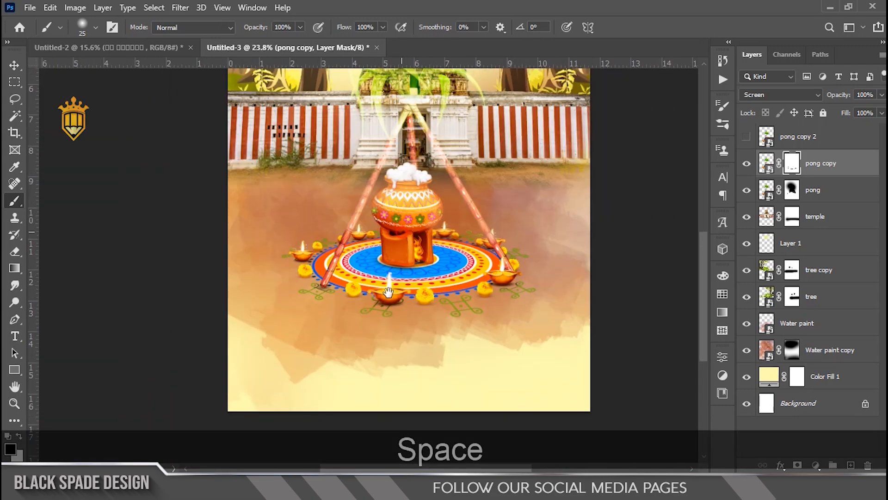
- Show the pong copy 2 layer and add a layer mask to it
left_click_drag(387, 291, 373, 354)
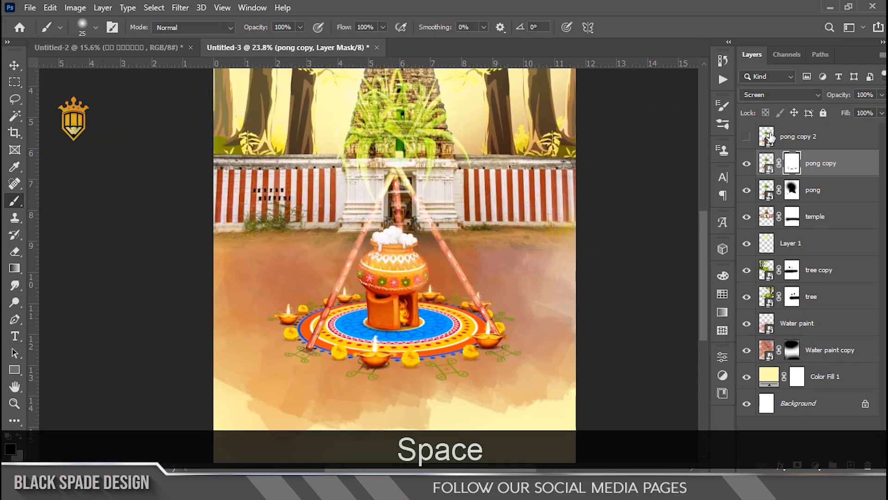
left_click(748, 136)
left_click(791, 141)
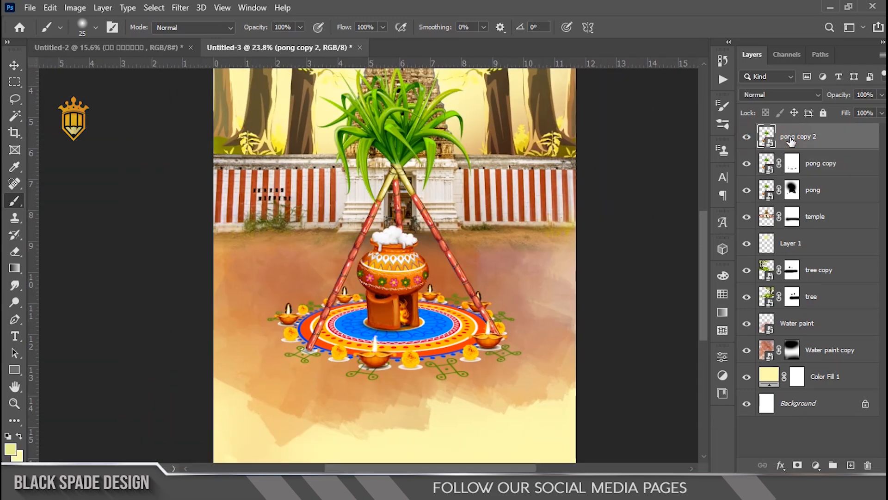
scroll(414, 387, "up", 2)
scroll(253, 288, "up", 5)
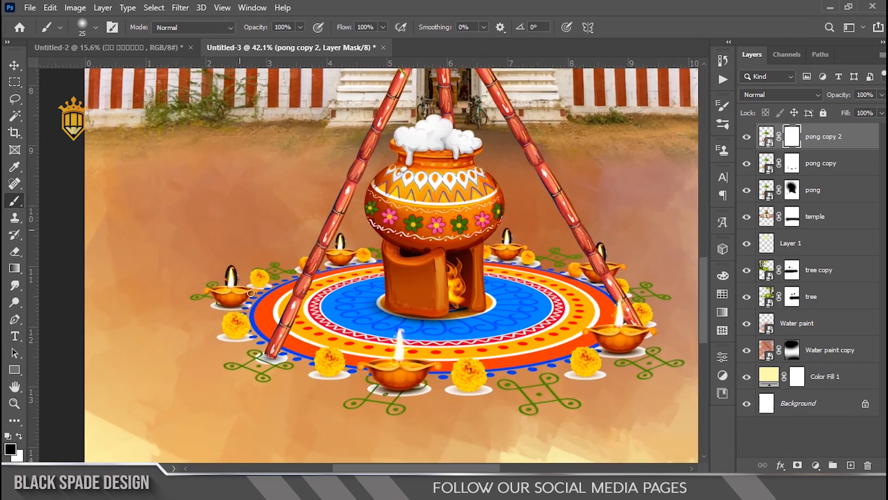
- Paint out the dark halo around the far-left lamp's flame on the pong copy 2 mask, reducing the soft black brush to 30 px
key("bracketright")
key("bracketright")
key("bracketright")
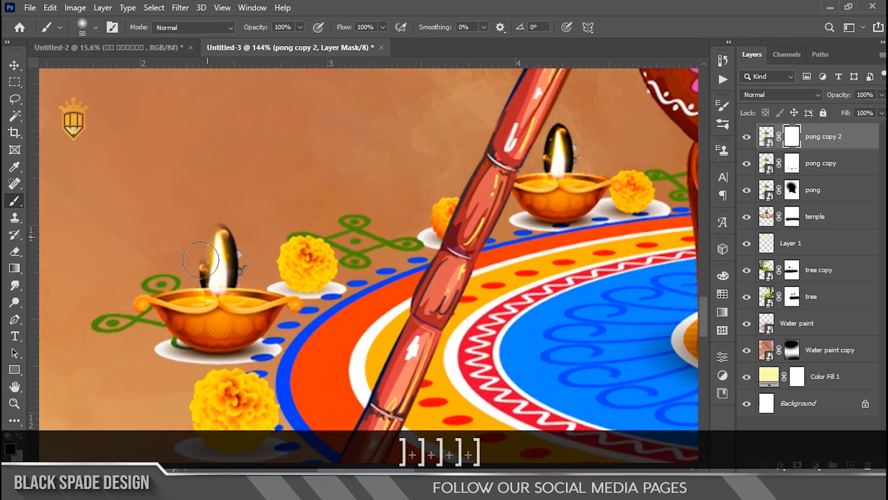
scroll(200, 267, "up", 3)
key("bracketleft")
key("bracketleft")
mouse_move(206, 232)
left_mouse_down()
mouse_move(263, 287)
mouse_move(278, 223)
left_mouse_up()
key("bracketleft")
left_click_drag(247, 294, 228, 271)
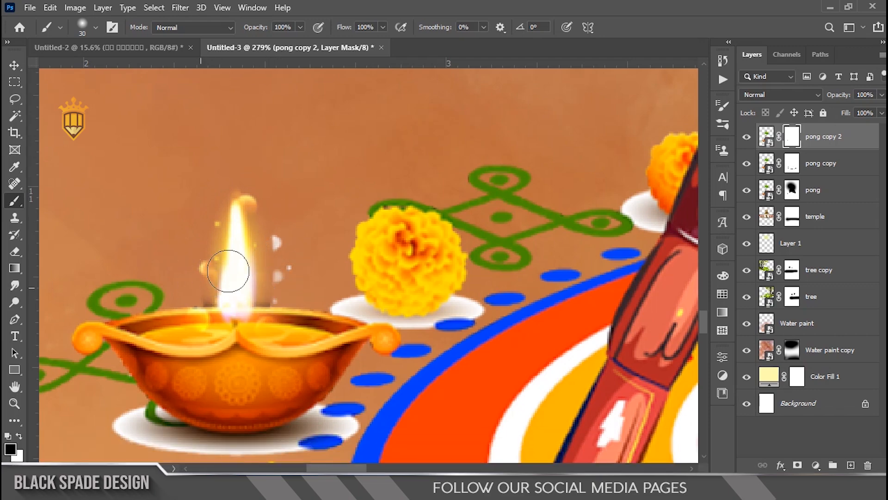
- Compare the pong layers by toggling their visibility and paint out the pale specks beside the far-left flame on the pong copy mask
scroll(252, 239, "down", 2)
left_click(747, 137)
left_click(747, 137)
left_click(748, 190)
left_click(748, 163)
left_click(748, 190)
left_click(749, 190)
left_click(749, 191)
left_click(748, 163)
left_click(792, 163)
scroll(273, 256, "up", 2)
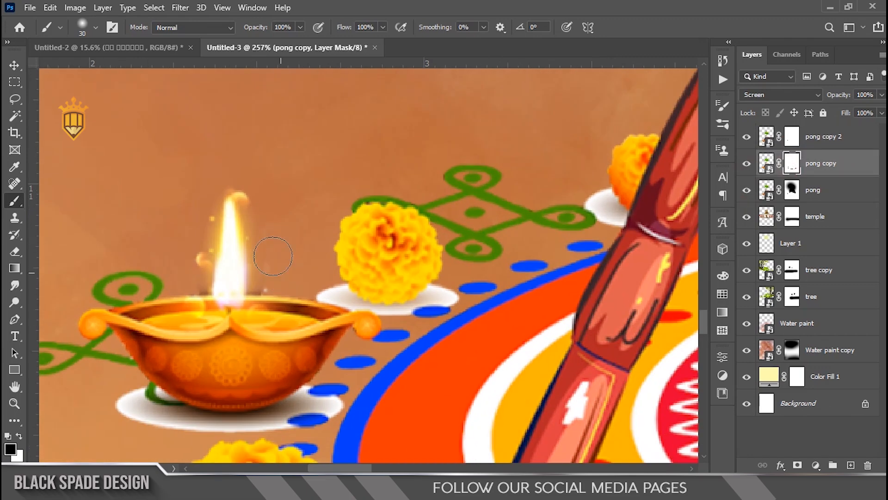
scroll(277, 162, "down", 2)
- Paint out the white bases beneath the far-left lamp and the marigold in front of it on the pong copy 2 mask
left_click(791, 137)
scroll(229, 302, "up", 2)
mouse_move(175, 297)
left_mouse_down()
mouse_move(254, 305)
mouse_move(371, 293)
left_mouse_up()
scroll(205, 299, "down", 1)
left_click_drag(231, 444, 187, 281)
left_click_drag(134, 266, 303, 257)
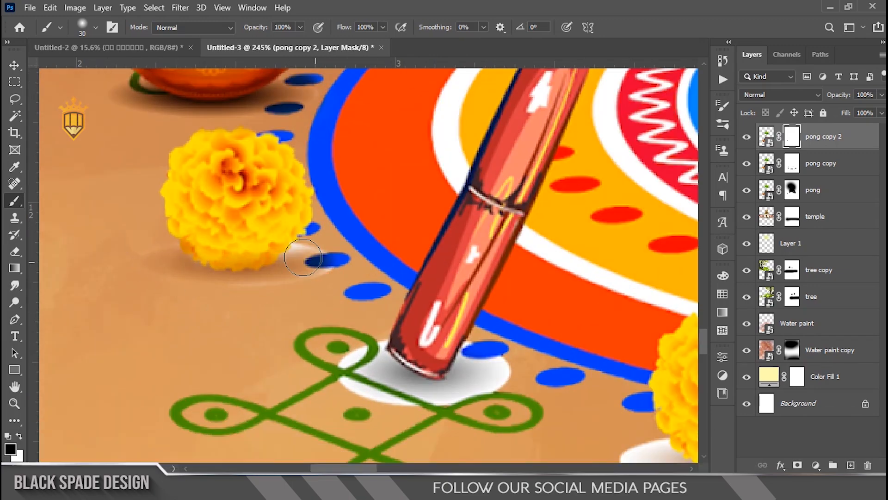
- Paint out the white bases beneath the left sugarcane's foot and the front-left marigold on the pong copy 2 mask
scroll(281, 270, "down", 2)
left_click_drag(248, 293, 218, 241)
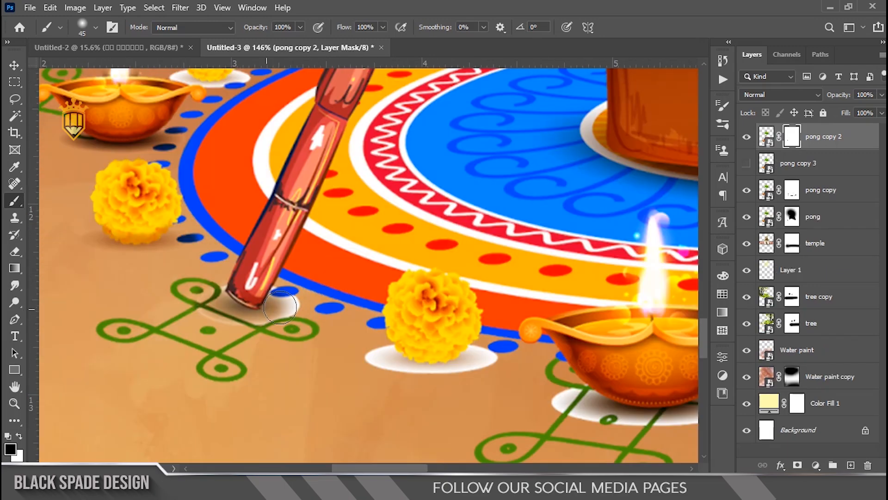
left_click_drag(372, 356, 455, 373)
left_click_drag(476, 327, 528, 340)
scroll(465, 357, "down", 3)
- Paint out the white bases beneath the front lamp and the front-right marigolds on the pong copy 2 mask
left_click_drag(466, 357, 250, 226)
mouse_move(343, 283)
left_mouse_down()
mouse_move(398, 309)
mouse_move(472, 285)
mouse_move(599, 283)
mouse_move(264, 277)
left_mouse_up()
scroll(599, 283, "down", 3)
mouse_move(327, 283)
left_mouse_down()
mouse_move(446, 278)
mouse_move(346, 283)
left_mouse_up()
left_click_drag(656, 280, 156, 281)
mouse_move(181, 262)
left_mouse_down()
mouse_move(281, 256)
mouse_move(227, 276)
mouse_move(264, 252)
left_mouse_up()
- Paint out the white bases around the front-right lamp on the pong copy 2 mask with a 35 px brush
left_click_drag(370, 221, 278, 304)
scroll(278, 305, "up", 3)
scroll(212, 322, "up", 2)
mouse_move(99, 238)
left_mouse_down()
mouse_move(149, 254)
mouse_move(328, 236)
left_mouse_up()
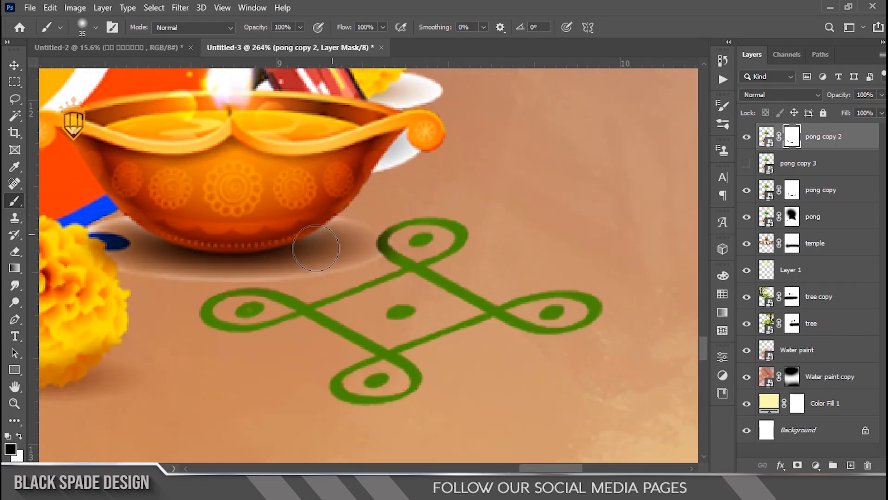
left_click_drag(375, 211, 407, 304)
left_click_drag(424, 252, 413, 270)
mouse_move(448, 203)
left_mouse_down()
mouse_move(462, 187)
mouse_move(425, 325)
mouse_move(439, 219)
left_mouse_up()
- Paint out the dark flame halos of the two rear-right lamps and the nearby white marigold base on the pong copy 2 mask
scroll(425, 325, "down", 2)
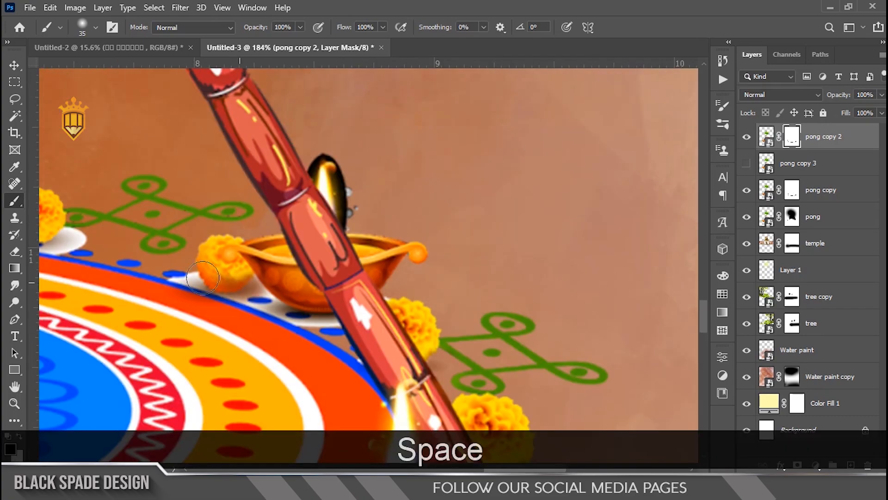
scroll(224, 283, "down", 2)
left_click_drag(219, 307, 409, 318)
scroll(398, 316, "down", 4)
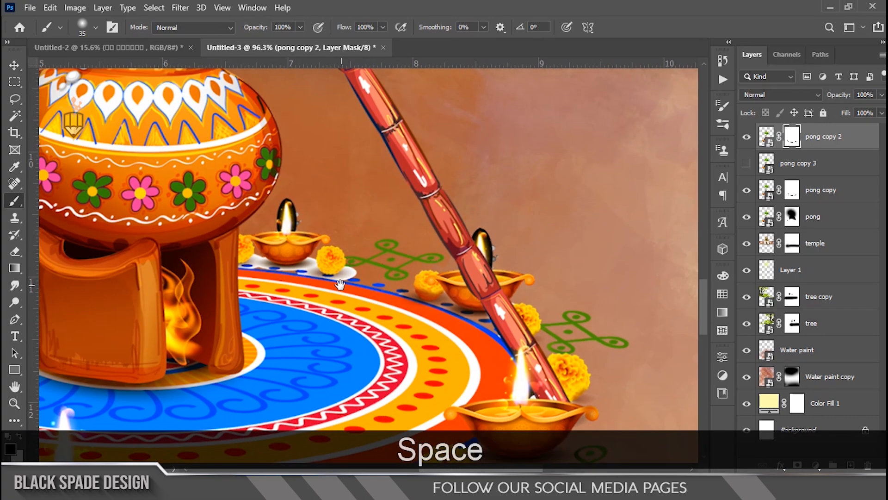
scroll(331, 283, "up", 4)
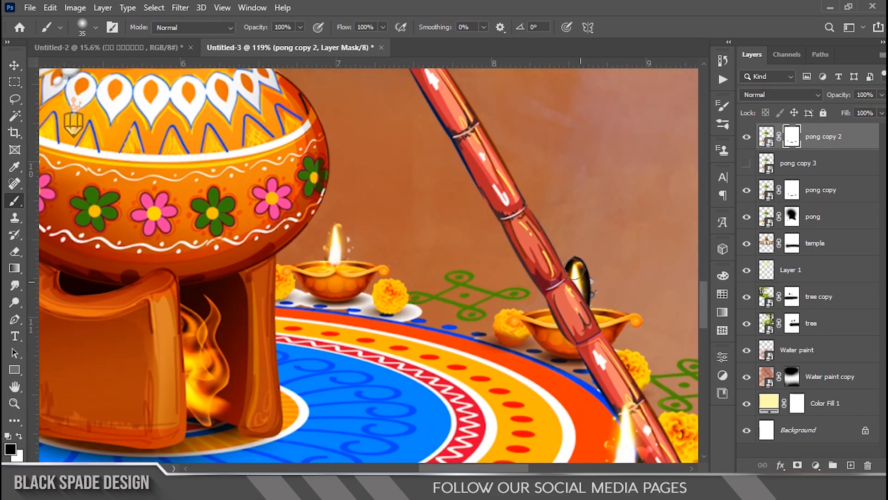
scroll(580, 272, "up", 4)
mouse_move(552, 257)
left_mouse_down()
mouse_move(583, 283)
mouse_move(601, 326)
left_mouse_up()
- Paint out the remaining white bases beneath the rear-right lamps and marigolds on the pong copy 2 mask
left_click_drag(550, 401, 460, 294)
left_click_drag(245, 257, 518, 296)
mouse_move(456, 276)
left_mouse_down()
mouse_move(197, 245)
mouse_move(434, 270)
mouse_move(377, 273)
left_mouse_up()
scroll(291, 265, "down", 2)
- Paint out the dark flame halo and white base of the rear-left lamp on the pong copy 2 mask with a 30 px brush
mouse_move(290, 273)
left_mouse_down()
mouse_move(298, 281)
mouse_move(641, 314)
left_mouse_up()
scroll(298, 281, "up", 4)
key("x")
key("bracketleft")
scroll(452, 289, "down", 3)
scroll(641, 314, "down", 5)
scroll(321, 267, "up", 3)
mouse_move(423, 247)
left_mouse_down()
mouse_move(424, 222)
mouse_move(404, 215)
mouse_move(321, 212)
left_mouse_up()
scroll(425, 225, "up", 2)
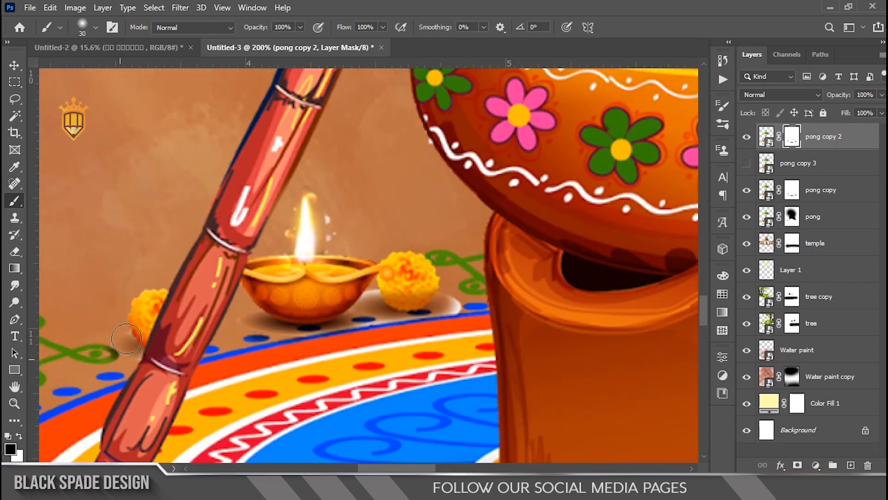
- Delete the hidden pong copy 3 layer
left_click(805, 180)
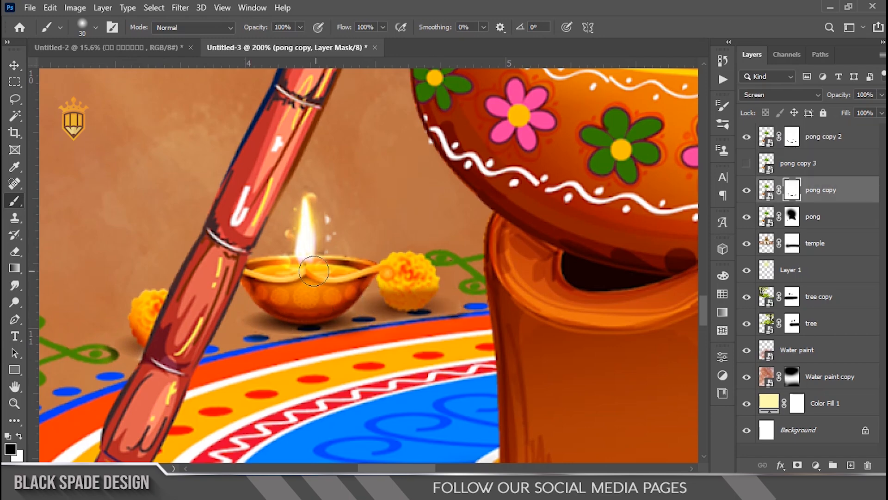
left_click(805, 163)
key("Delete")
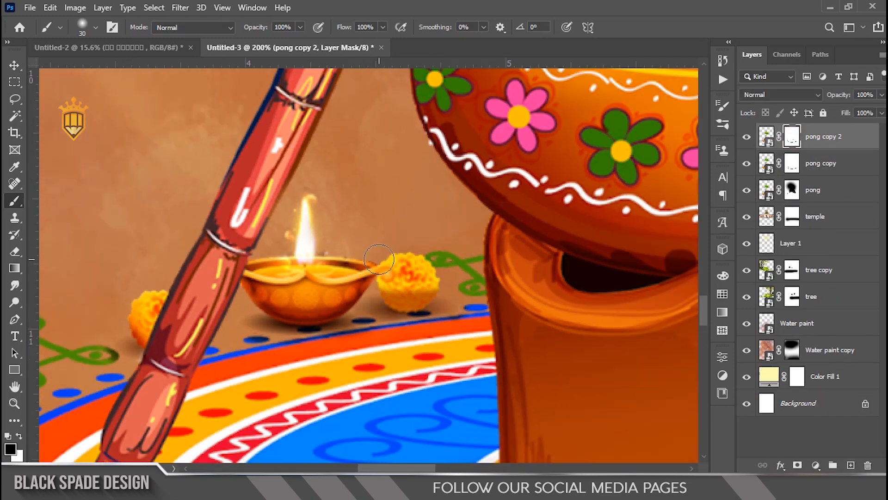
- Refine the pong copy 2 mask around the rear-left lamp and marigold with a 15 px brush
scroll(406, 300, "up", 2)
key("bracketleft")
key("bracketleft")
key("bracketleft")
scroll(412, 309, "down", 3)
mouse_move(412, 309)
left_mouse_down()
mouse_move(603, 245)
mouse_move(586, 188)
left_mouse_up()
scroll(586, 187, "down", 3)
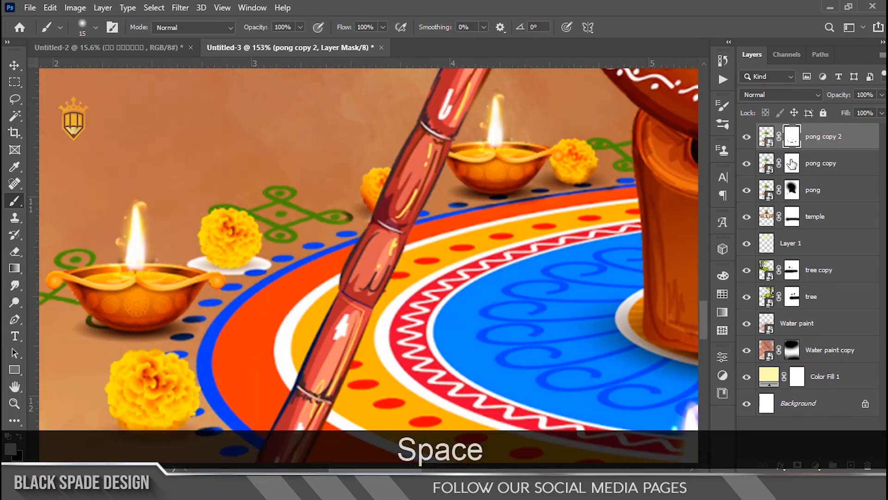
- Paint out the white base beneath the marigold behind the far-left lamp on the pong copy 2 mask
scroll(349, 247, "up", 5)
key("x")
mouse_move(212, 270)
left_mouse_down()
mouse_move(127, 278)
mouse_move(205, 263)
left_mouse_up()
mouse_move(111, 262)
left_mouse_down()
mouse_move(188, 261)
mouse_move(360, 192)
mouse_move(362, 171)
left_mouse_up()
scroll(160, 270, "down", 5)
scroll(370, 192, "up", 4)
key("x")
- Examine the masked edges around the sugarcane base, front lamps and marigolds, and check the whole poster composition
scroll(417, 277, "down", 4)
left_click_drag(425, 287, 370, 135)
scroll(248, 180, "up", 5)
left_click_drag(234, 210, 276, 190)
left_click_drag(622, 315, 323, 239)
left_click_drag(395, 302, 434, 325)
scroll(439, 315, "down", 1)
left_click_drag(460, 292, 462, 272)
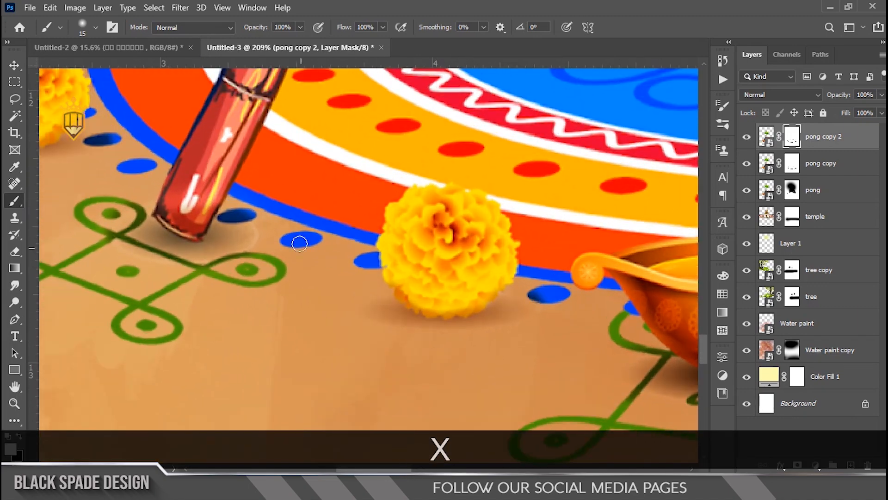
scroll(263, 228, "down", 4)
scroll(560, 291, "up", 2)
key("x")
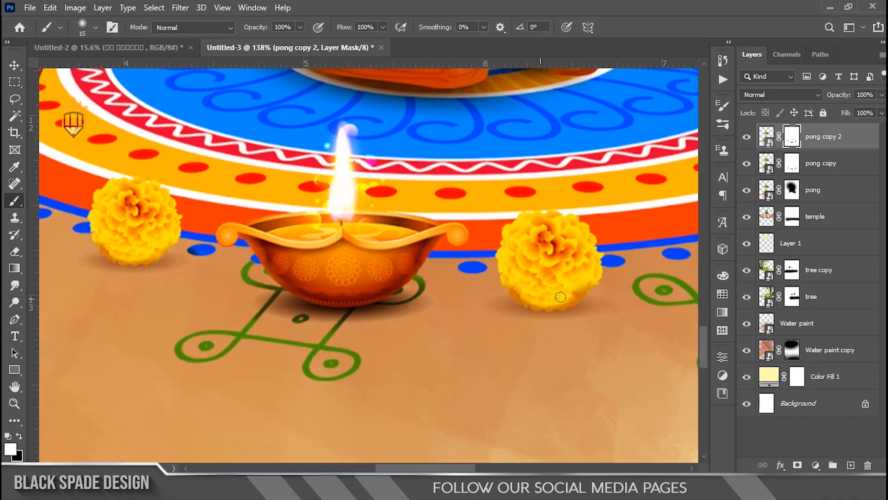
scroll(538, 275, "down", 3)
scroll(276, 317, "up", 5)
mouse_move(666, 250)
left_mouse_down()
mouse_move(273, 315)
mouse_move(327, 321)
mouse_move(249, 327)
left_mouse_up()
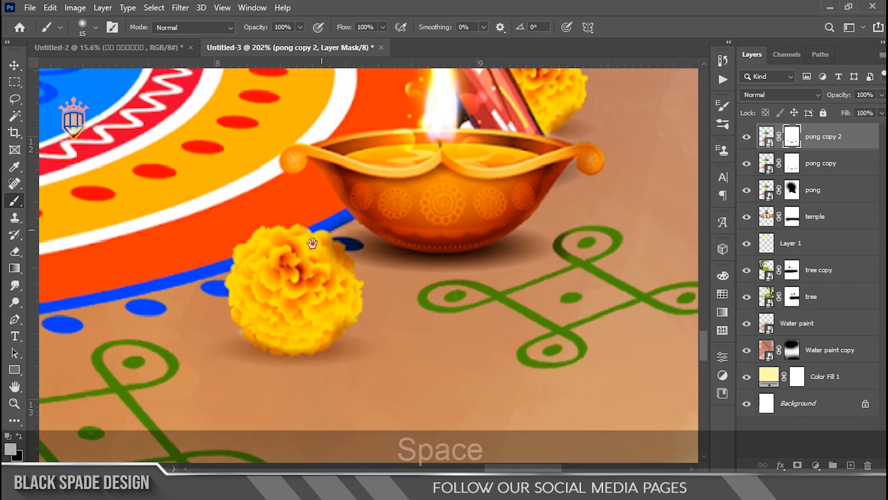
left_click_drag(534, 108, 400, 268)
scroll(278, 185, "down", 8)
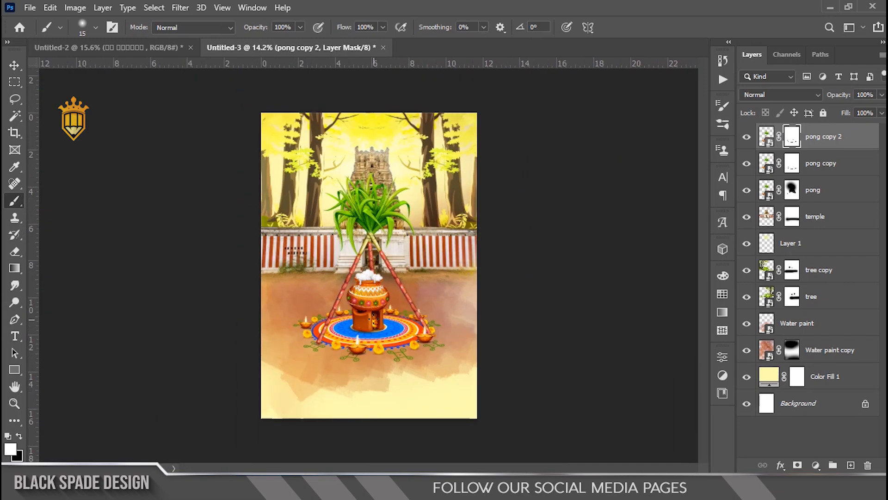
key("v")
scroll(369, 280, "up", 10)
left_click_drag(366, 277, 346, 344)
scroll(344, 213, "down", 5)
scroll(346, 344, "down", 2)
- Place the Flare Circle image from the New year 2024 folder directly above the tree copy layer
left_click(812, 262)
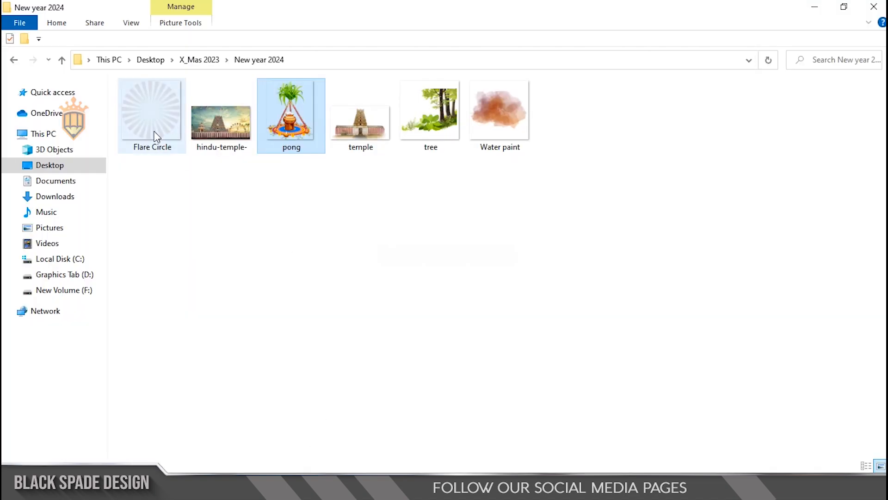
left_click(148, 123)
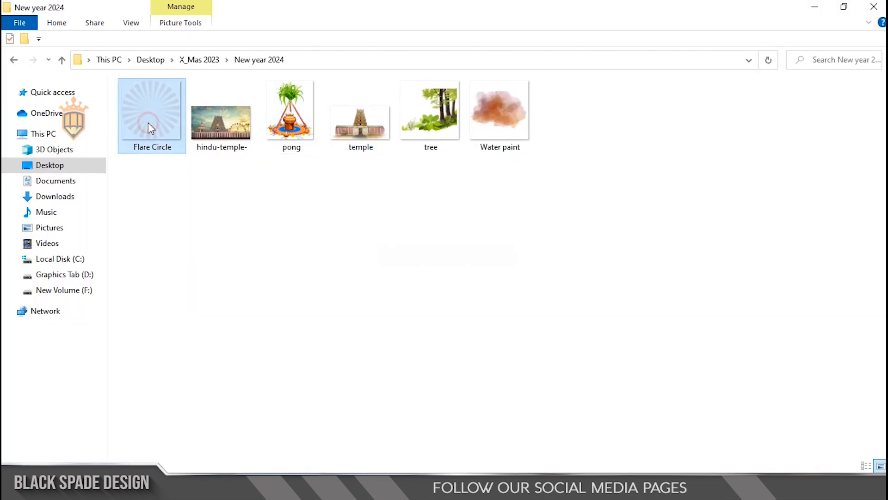
left_click_drag(154, 134, 369, 213)
scroll(418, 237, "down", 1)
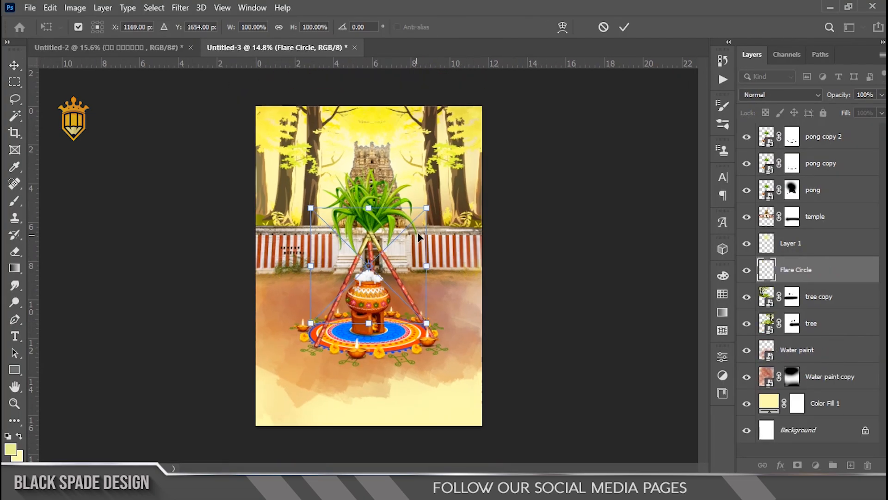
- Scale the Flare Circle proportionally to about 236% and centre its rays behind the temple tower
left_click_drag(427, 208, 481, 153)
left_click_drag(427, 291, 430, 213)
left_click_drag(481, 300, 504, 309)
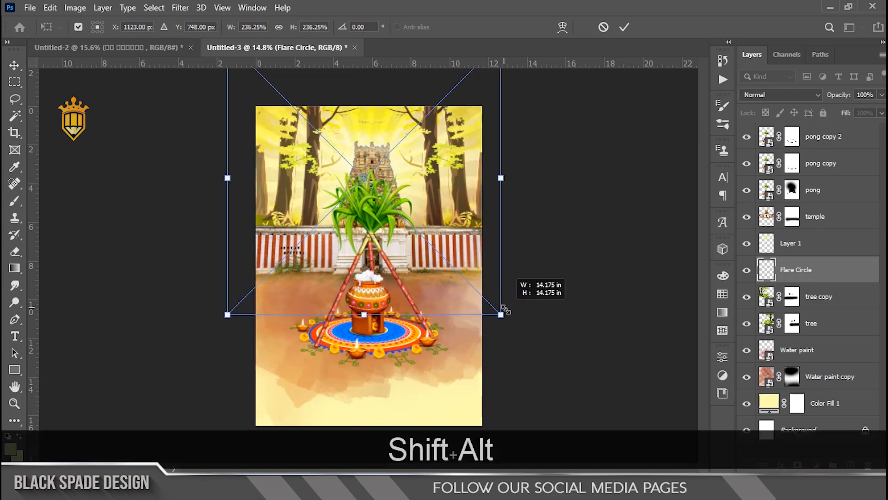
left_click_drag(424, 174, 433, 199)
key("Return")
- Set the Flare Circle layer's blend mode to Screen
scroll(378, 161, "up", 4)
left_click(752, 95)
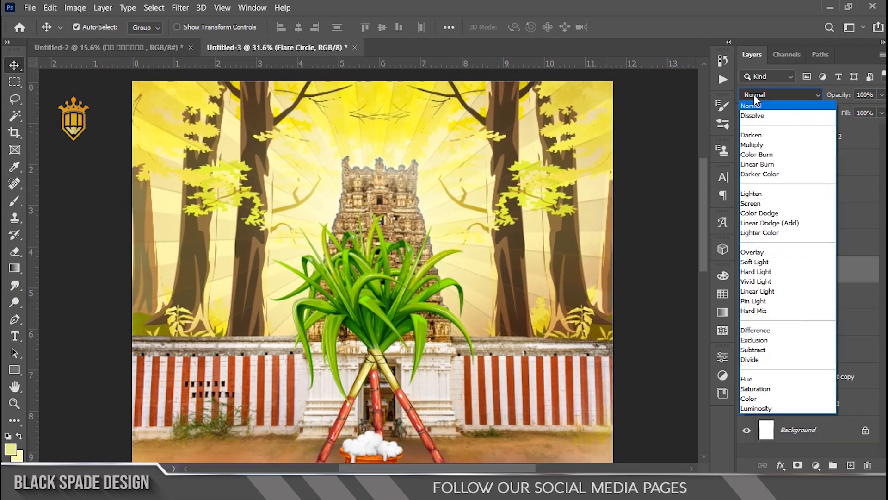
left_click(757, 204)
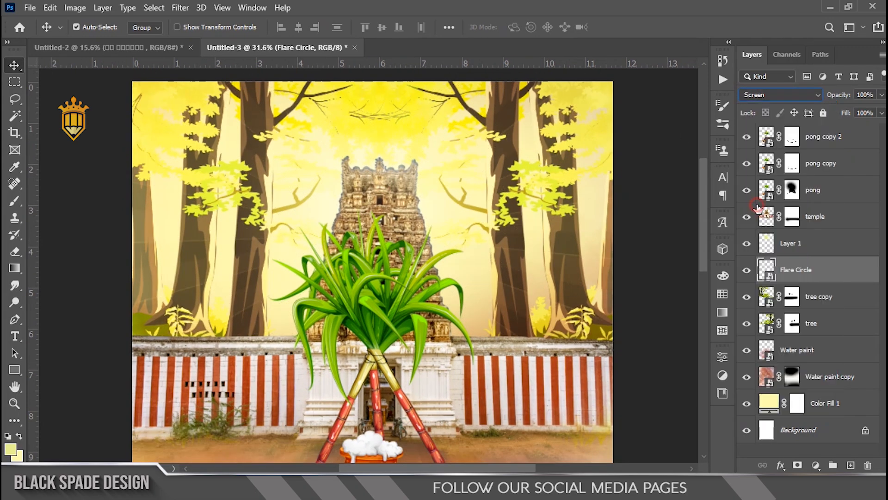
- Add a layer mask to Flare Circle and paint out its rays over the ground with an 1100 px soft black brush
scroll(299, 195, "down", 5)
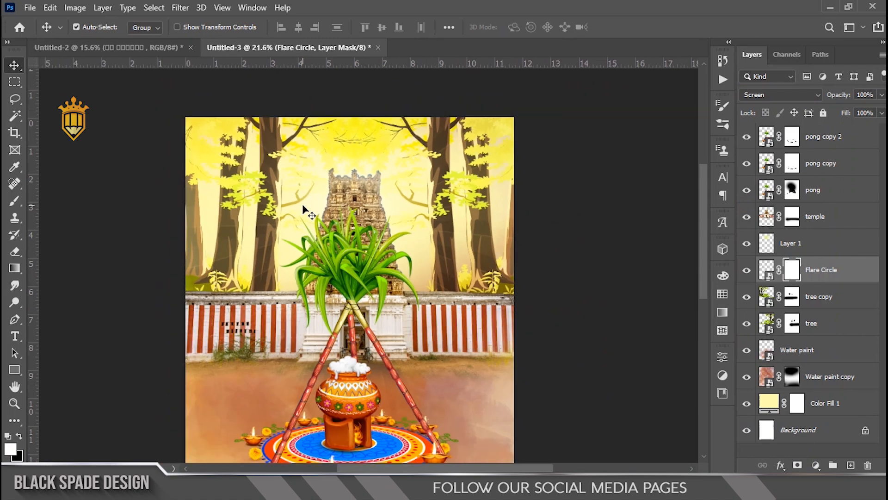
key("b")
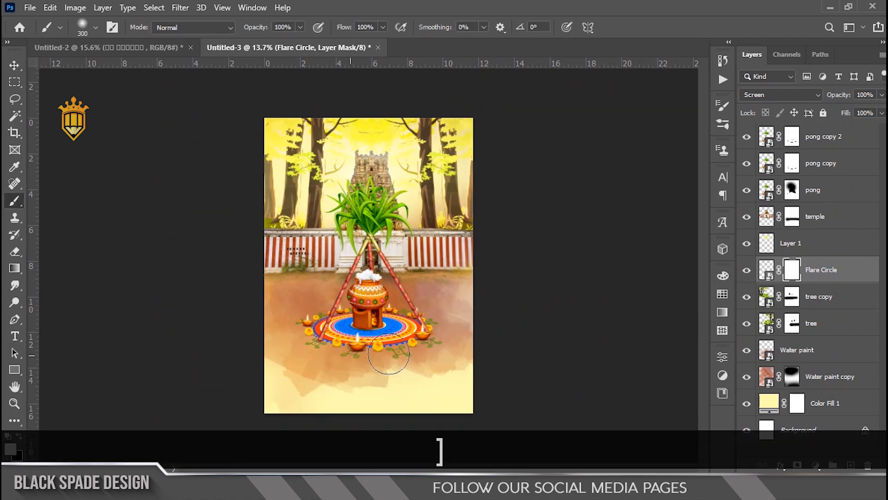
scroll(395, 350, "up", 1)
key("x")
mouse_move(513, 342)
left_mouse_down()
mouse_move(398, 358)
mouse_move(271, 358)
mouse_move(337, 353)
mouse_move(259, 342)
left_mouse_up()
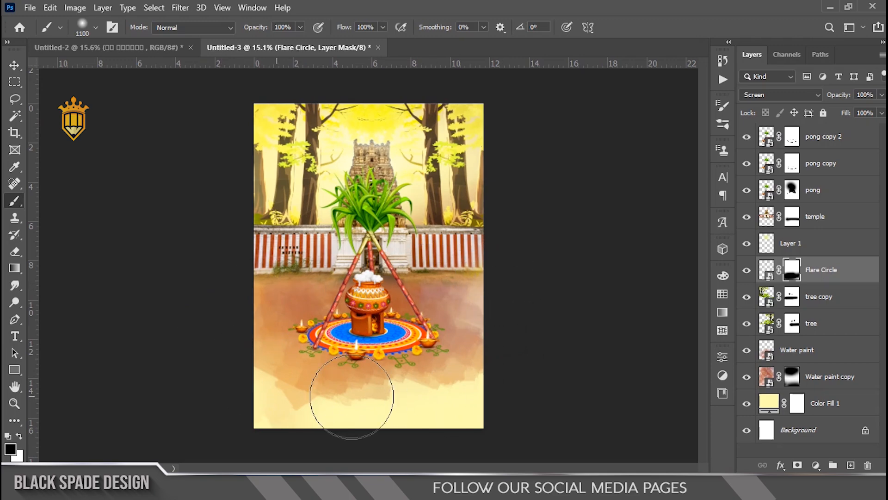
key("v")
- Apply a Gaussian Blur with a 4.0-pixel radius to the tree copy layer
scroll(351, 195, "up", 4)
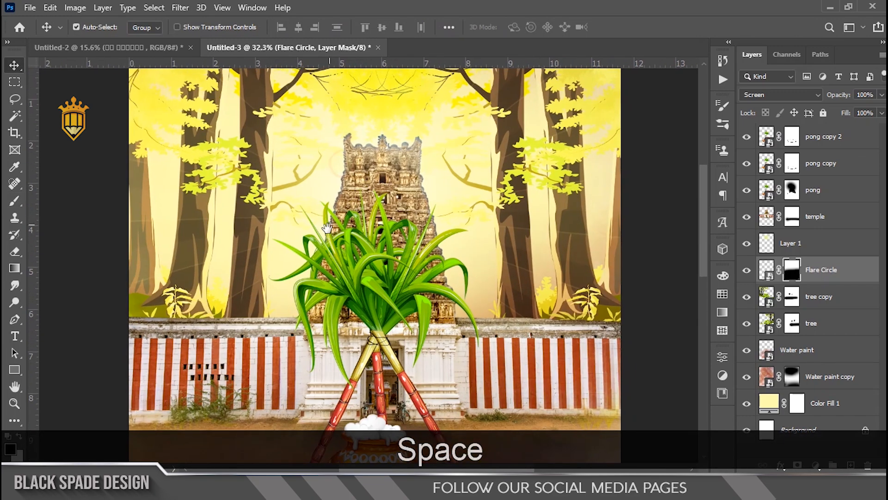
scroll(328, 228, "down", 9)
scroll(345, 292, "up", 6)
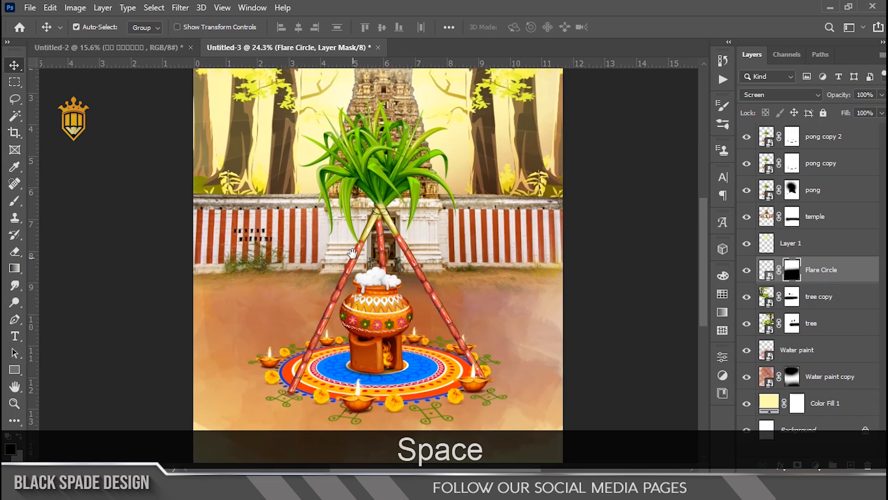
left_click_drag(346, 279, 341, 358)
left_click(821, 303)
scroll(464, 236, "up", 3)
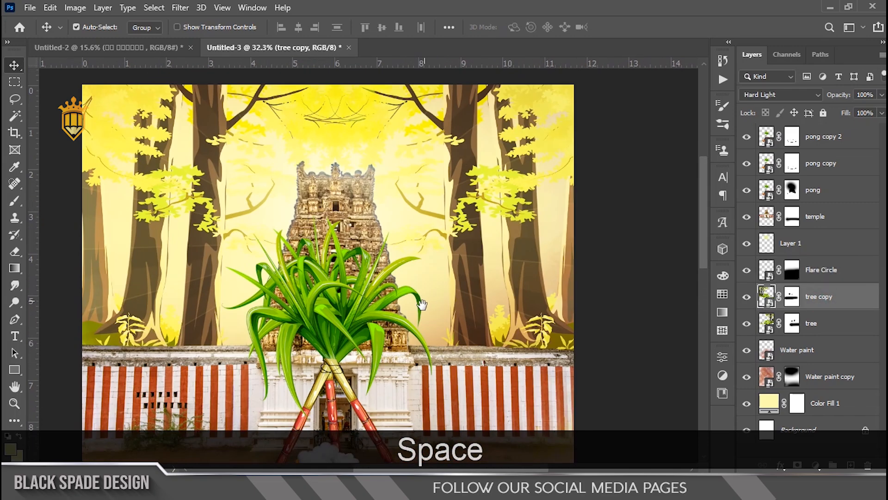
left_click(180, 7)
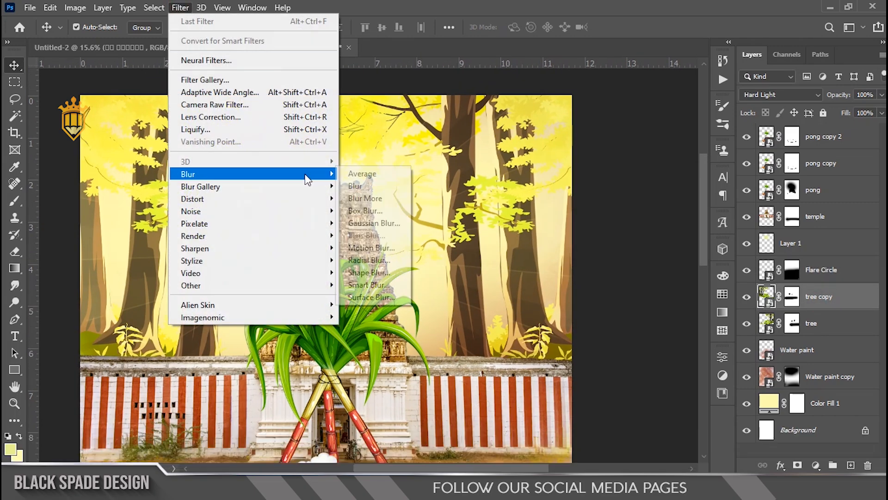
mouse_move(313, 177)
left_click(375, 224)
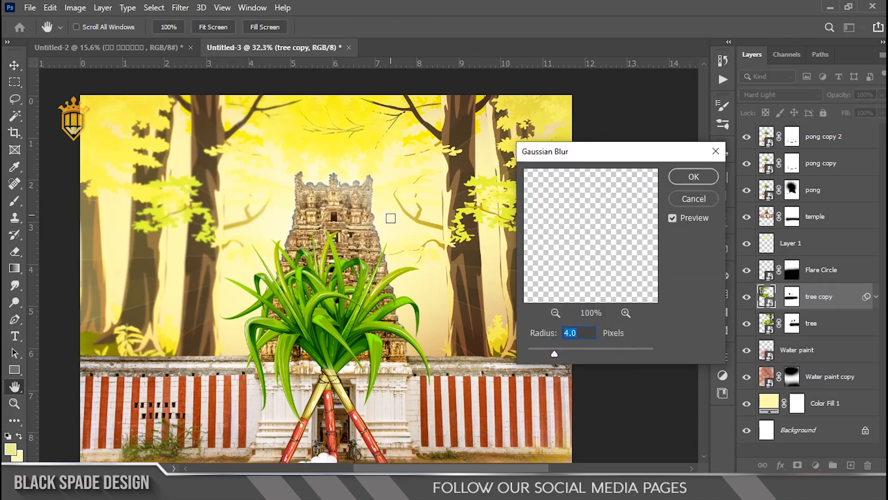
left_click(692, 178)
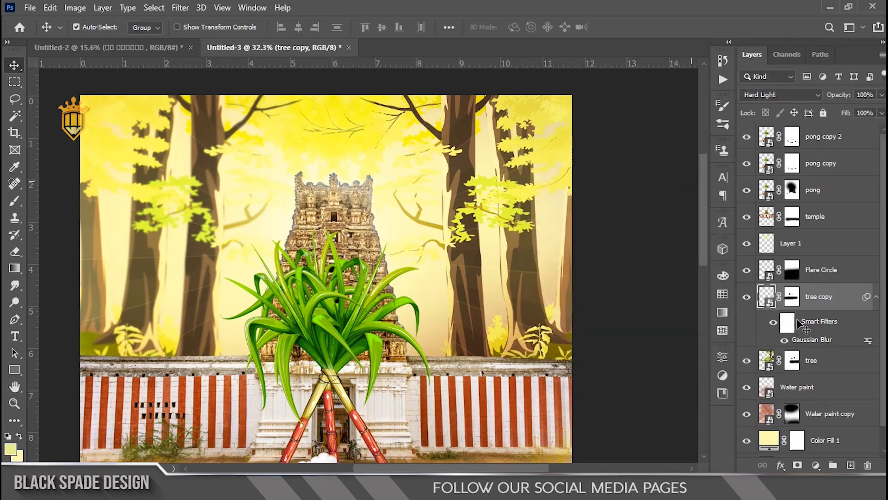
- Apply the same Gaussian Blur to the tree layer
left_click(814, 362)
left_click(181, 10)
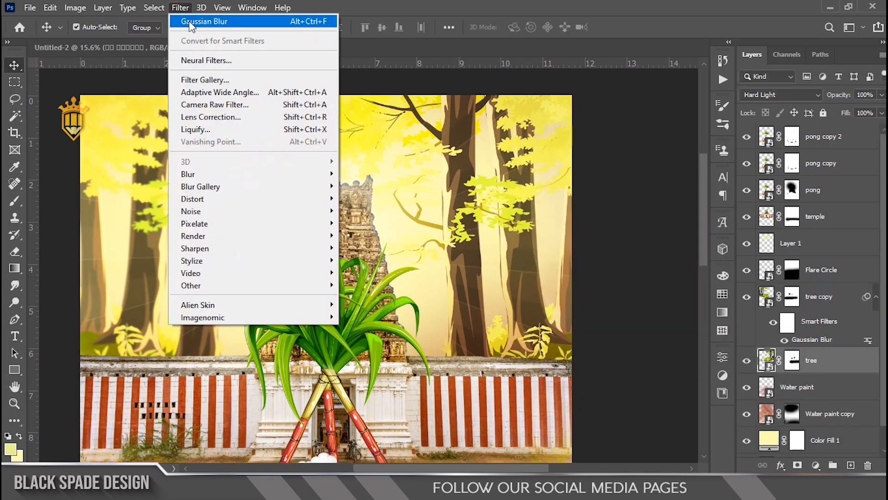
left_click(189, 21)
left_click(687, 177)
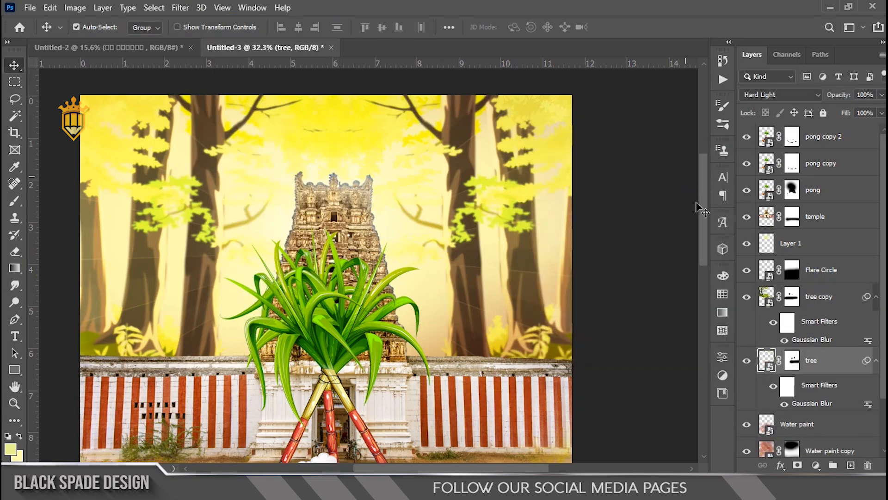
- Reapply the last Gaussian Blur to the temple layer and check the softened background against the foreground
left_click(816, 219)
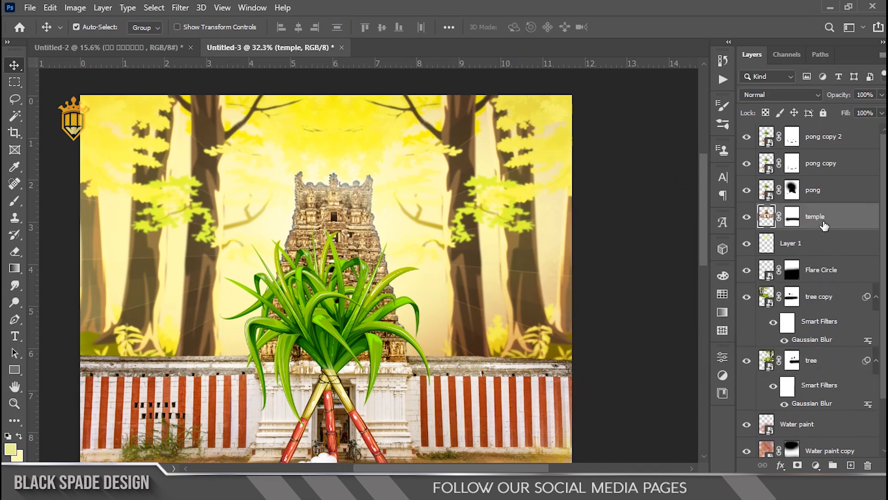
left_click(180, 8)
left_click(185, 23)
scroll(341, 293, "down", 6)
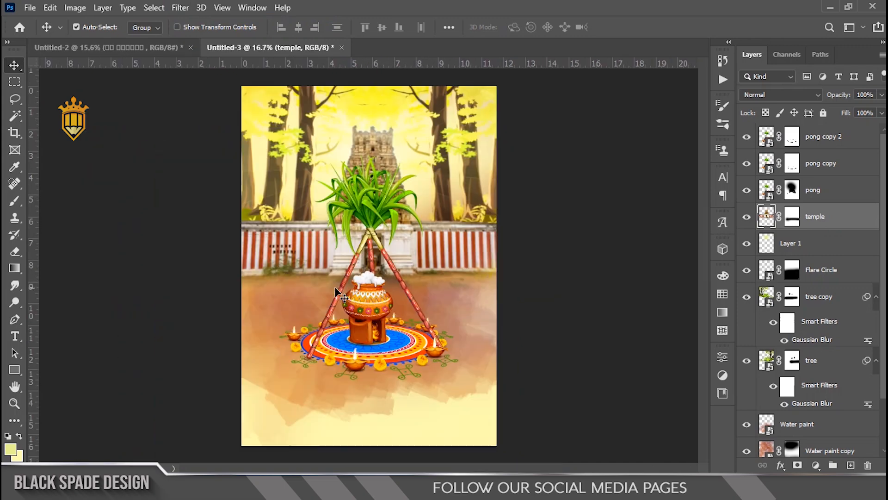
scroll(390, 309, "up", 3)
left_click_drag(390, 309, 374, 293)
scroll(382, 289, "down", 3)
scroll(365, 372, "up", 2)
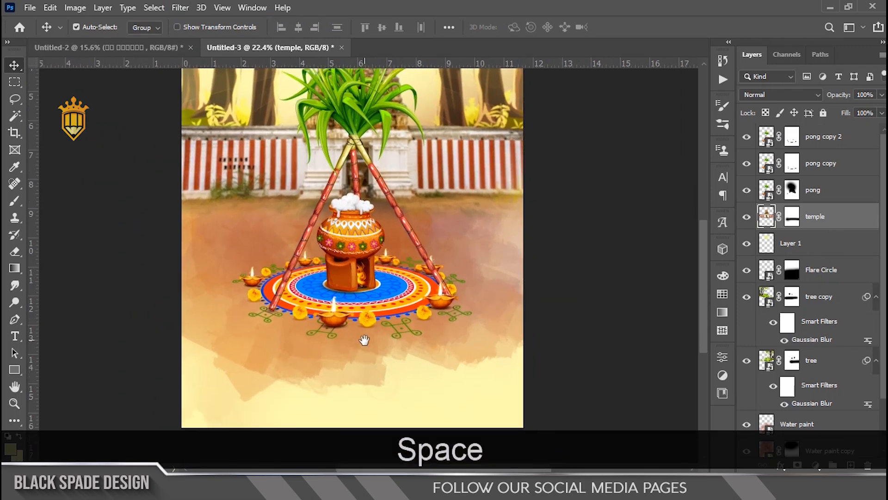
- Paint the Water paint copy mask around the rangoli with a flattened soft round brush enlarged to 1900 px at 61% opacity
scroll(818, 311, "down", 3)
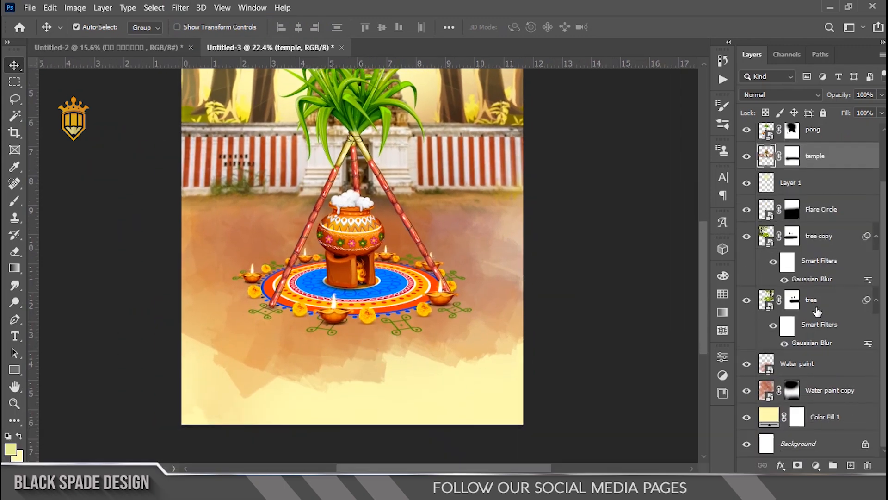
left_click(791, 372)
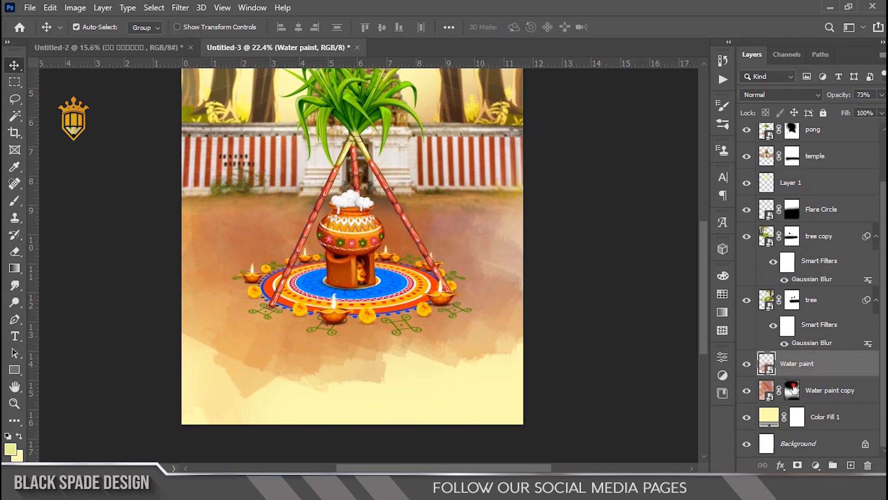
left_click(794, 389)
mouse_move(234, 341)
left_mouse_down()
mouse_move(259, 315)
mouse_move(272, 273)
left_mouse_up()
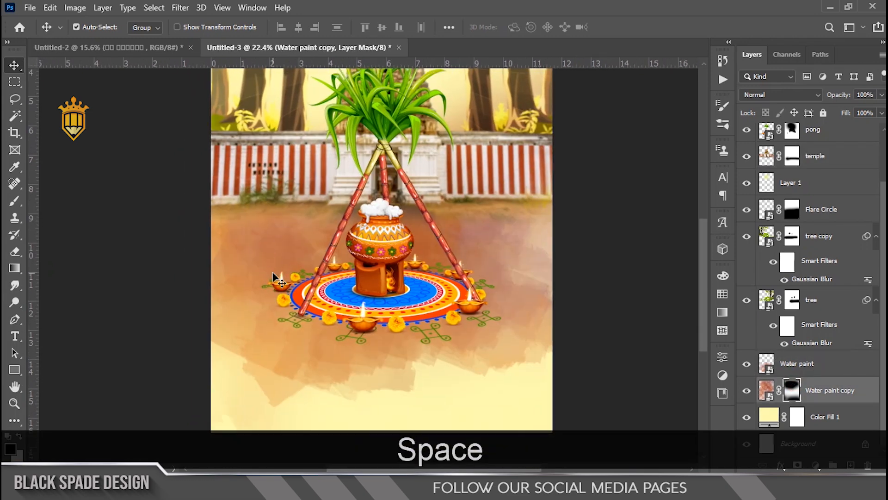
key("b")
left_click(95, 28)
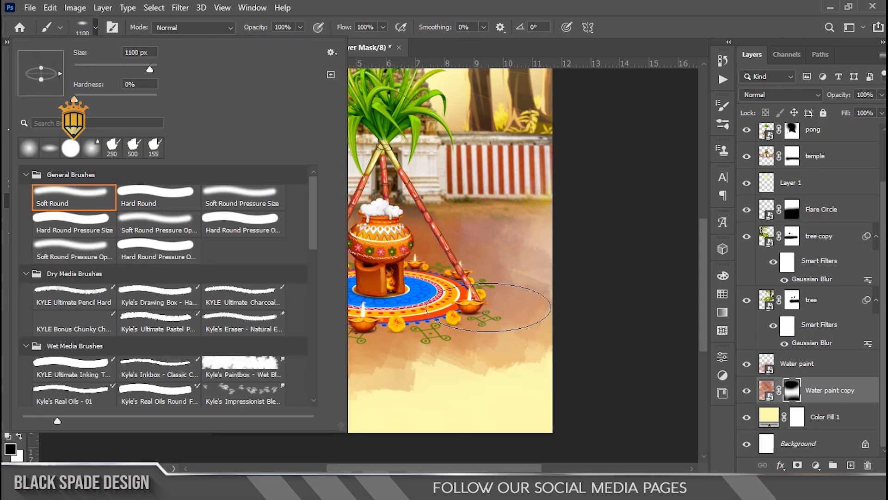
left_click(416, 309)
key("bracketright")
key("bracketright")
key("bracketright")
key("bracketright")
key("bracketright")
key("bracketright")
key("bracketright")
key("bracketright")
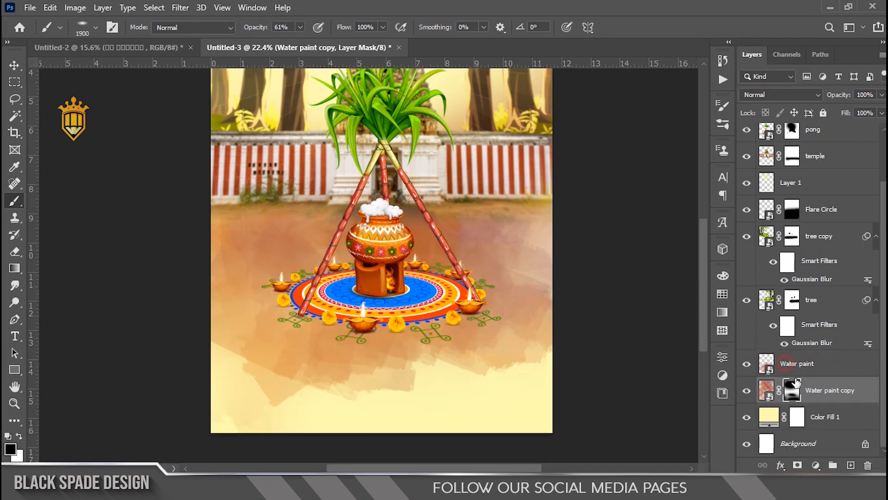
- Add a mask to the Water paint layer and fade the ground around the rangoli with the flattened brush enlarged to 2700 px
left_click(786, 368)
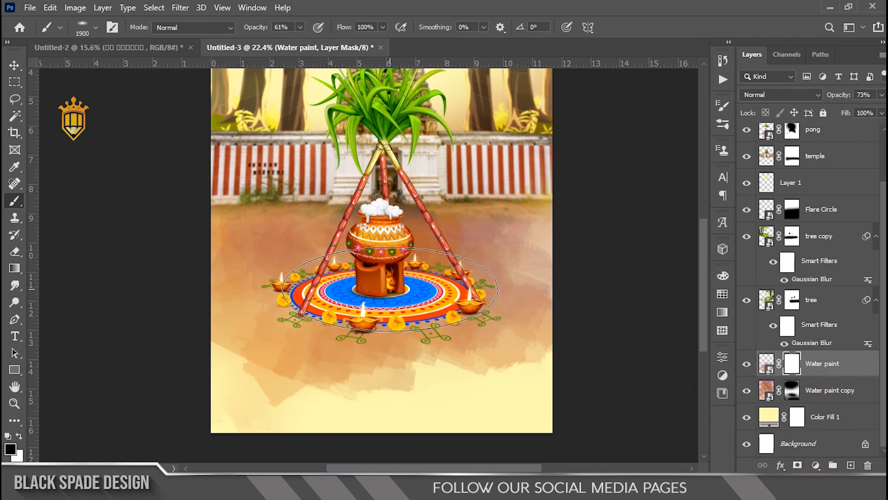
key("bracketright")
key("bracketright")
key("bracketright")
key("bracketright")
key("bracketright")
key("bracketright")
key("bracketright")
key("bracketright")
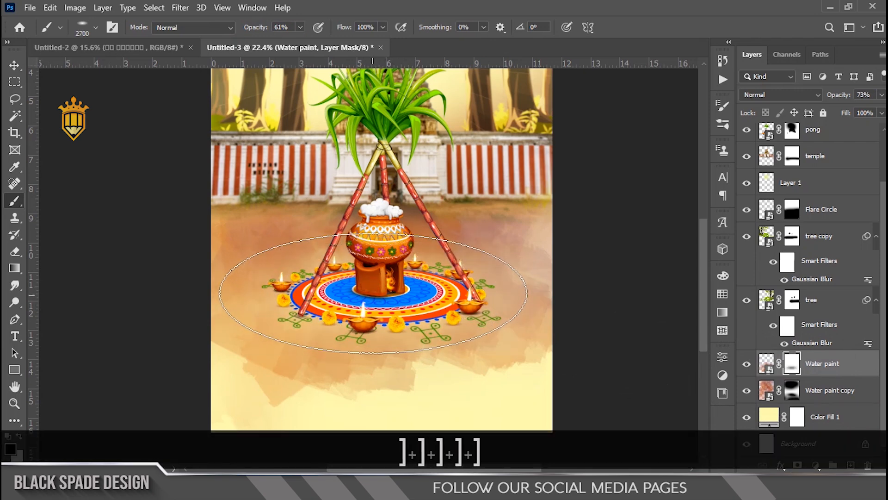
left_click(377, 307)
left_click(347, 279)
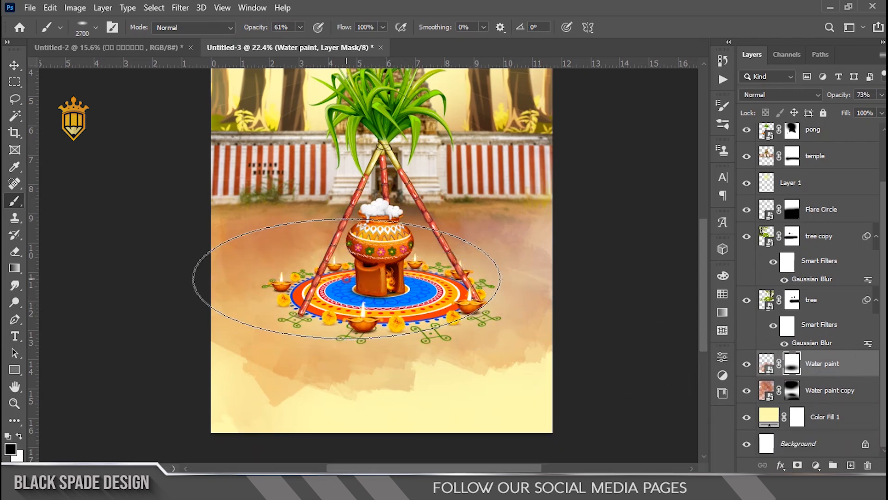
- Try another soft stroke on the Water paint copy mask and undo it
left_click(792, 390)
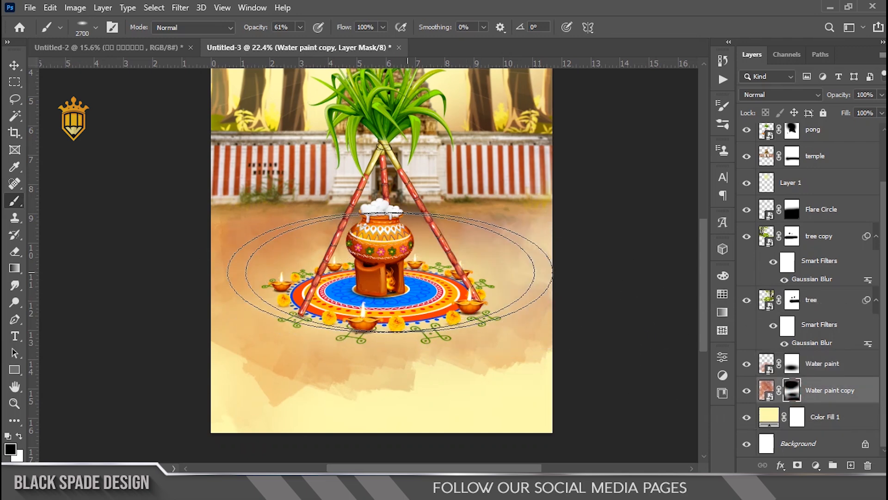
key("ctrl+z")
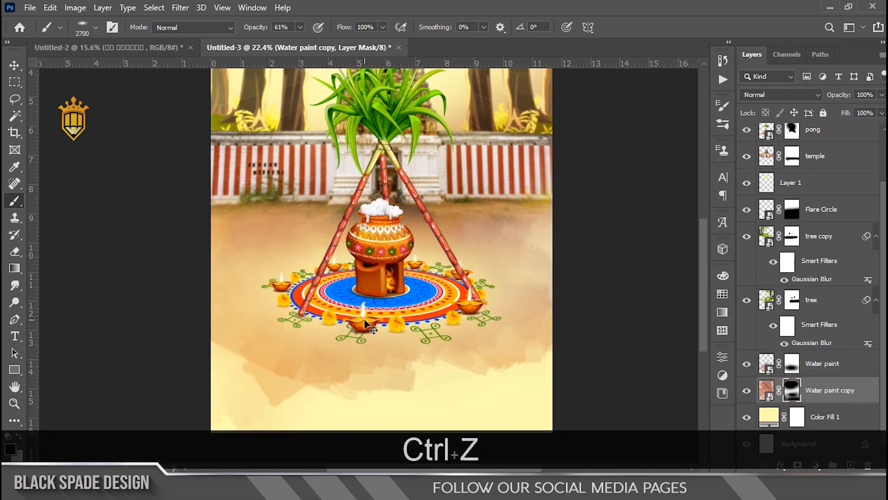
- Paint the lower part of the Color Fill 1 mask with the 2700 px brush at 61% opacity to lighten the poster's bottom
left_click(796, 417)
mouse_move(441, 393)
left_mouse_down()
mouse_move(383, 412)
mouse_move(149, 406)
mouse_move(218, 419)
mouse_move(609, 386)
mouse_move(129, 278)
left_mouse_up()
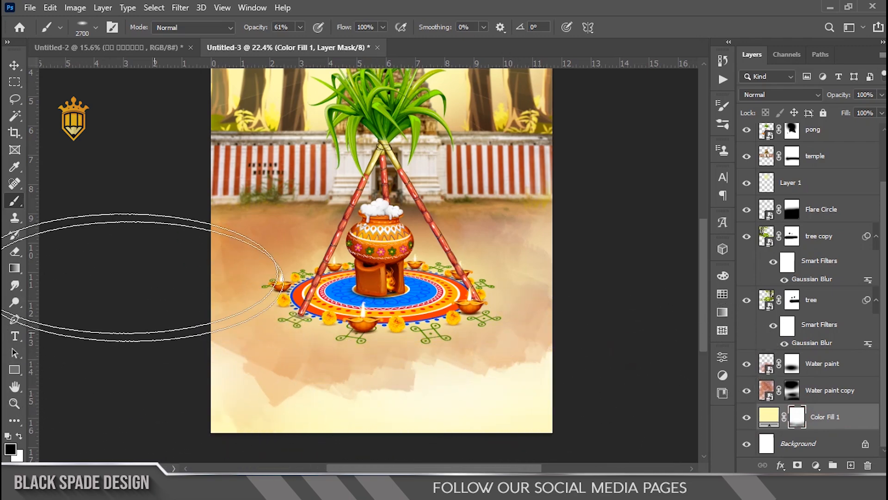
- Bring the red "தை பொங்கல்" title from Untitled-2 into the poster above the pong copy 2 layer
scroll(361, 291, "down", 2)
key("v")
scroll(385, 302, "down", 2)
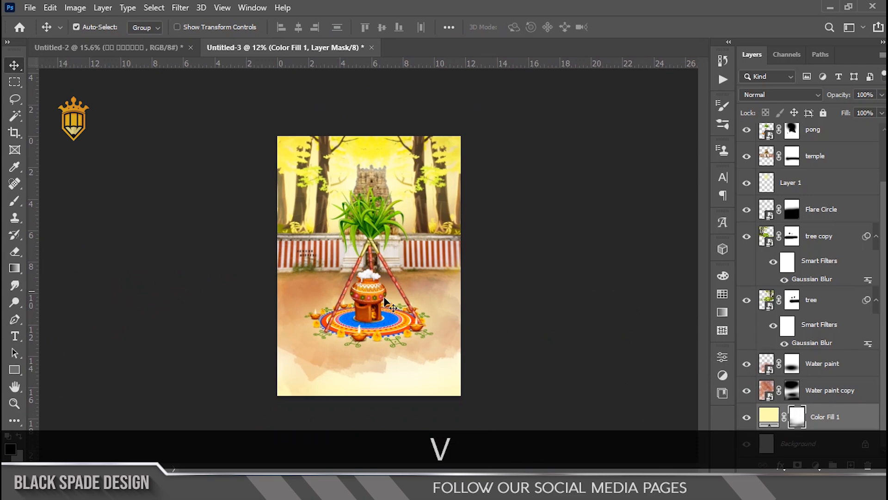
scroll(386, 301, "up", 2)
scroll(829, 237, "up", 2)
left_click(817, 144)
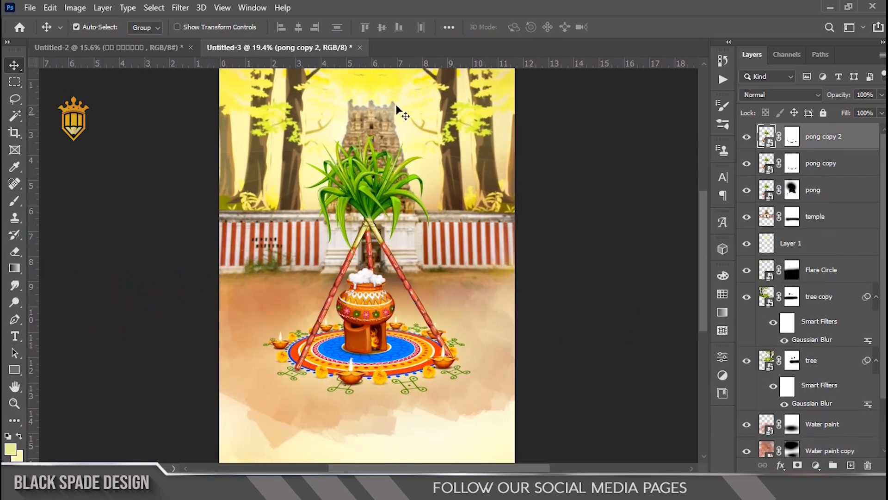
left_click(116, 50)
right_click(418, 252)
left_click(422, 257)
left_click_drag(392, 243, 357, 327)
- Scale down the "தை பொங்கல்" title and position it just below the rangoli
scroll(384, 435, "up", 4)
key("ctrl+t")
left_click_drag(561, 200, 470, 231)
left_click_drag(392, 301, 395, 309)
key("Return")
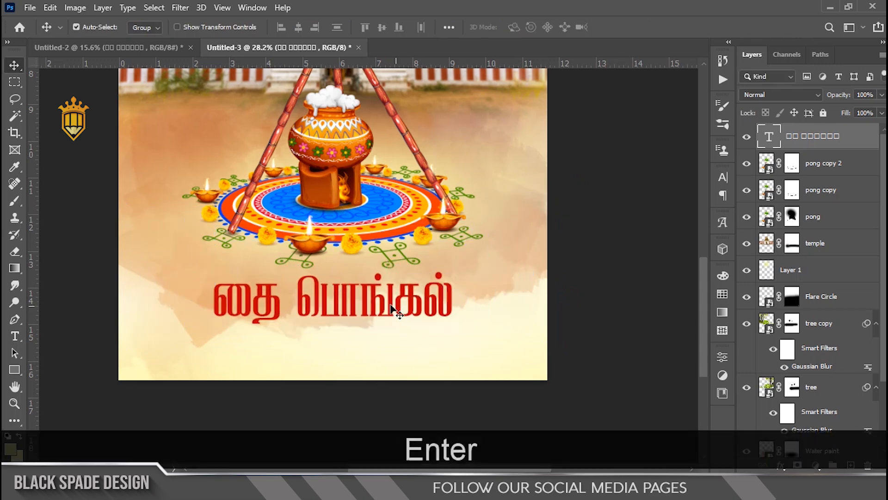
- Apply a linear red-to-orange Gradient Overlay at 64° and 100% opacity to the title text
scroll(322, 314, "up", 2)
scroll(322, 315, "up", 1)
left_click(780, 465)
left_click(805, 423)
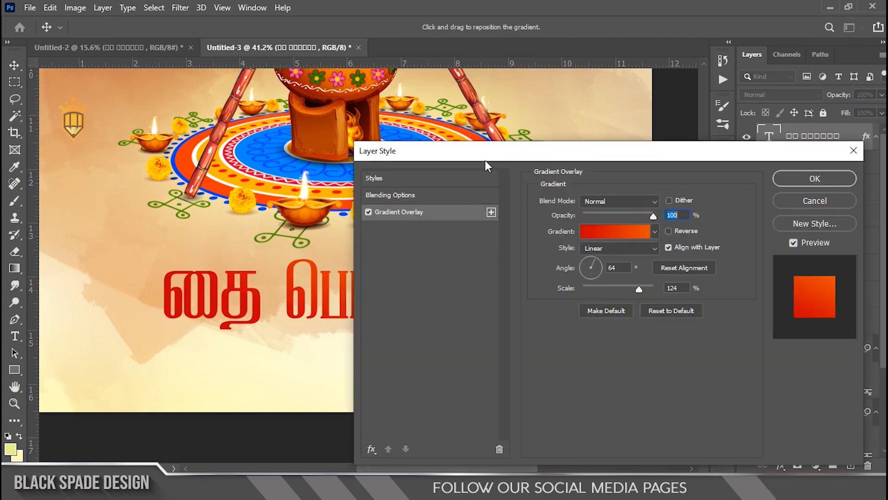
left_click_drag(485, 150, 520, 217)
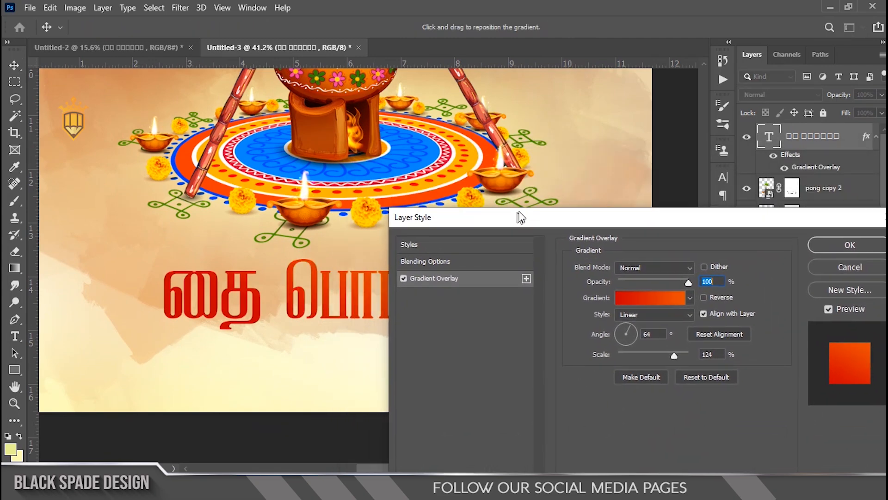
left_click(673, 354)
left_click(842, 242)
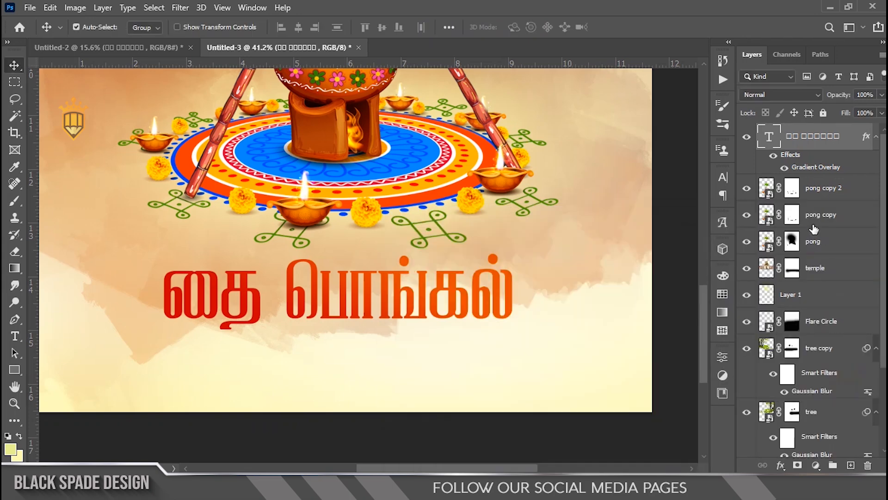
- Convert the title to a smart object and place the hindu-temple- image above it
right_click(812, 144)
left_click(733, 166)
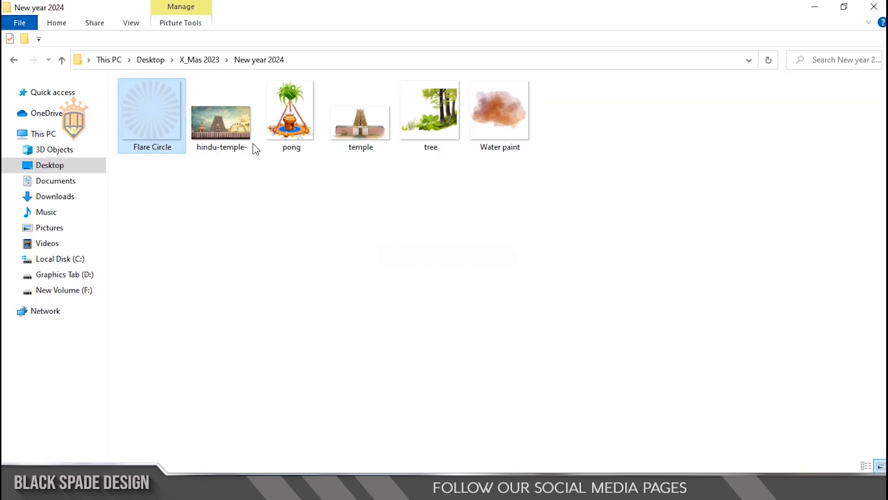
left_click(241, 136)
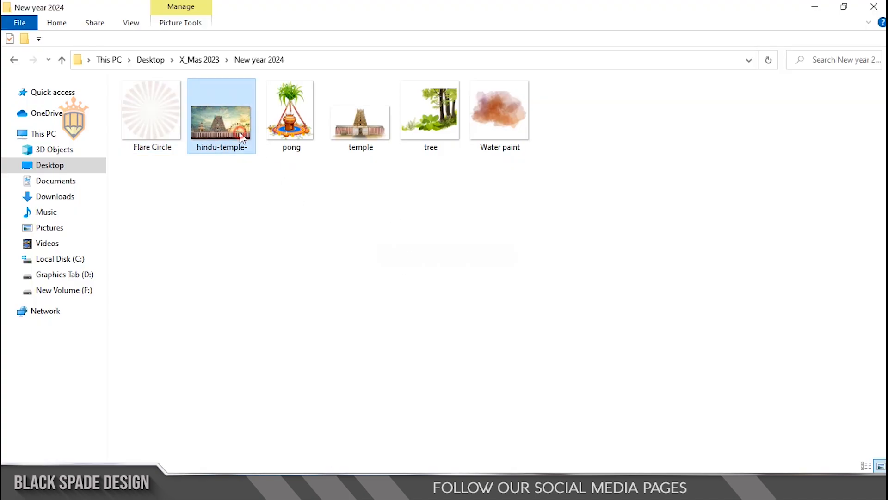
left_click_drag(227, 135, 401, 285)
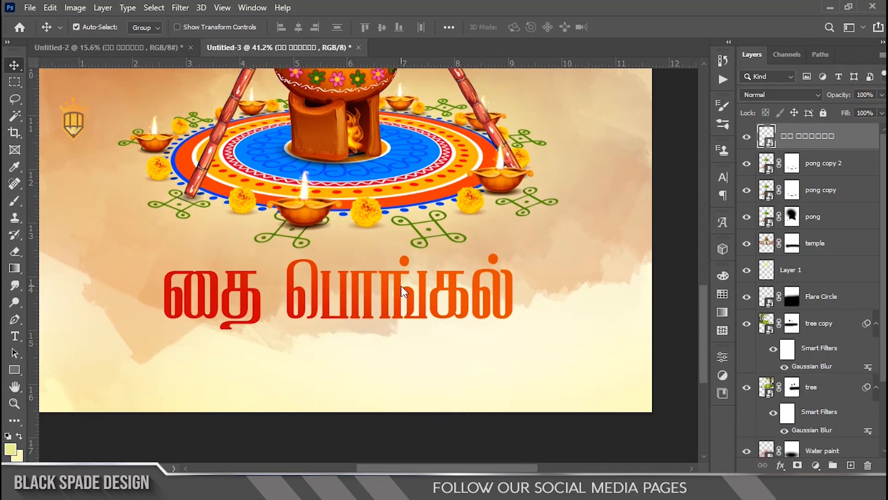
left_click_drag(401, 285, 401, 285)
key("Return")
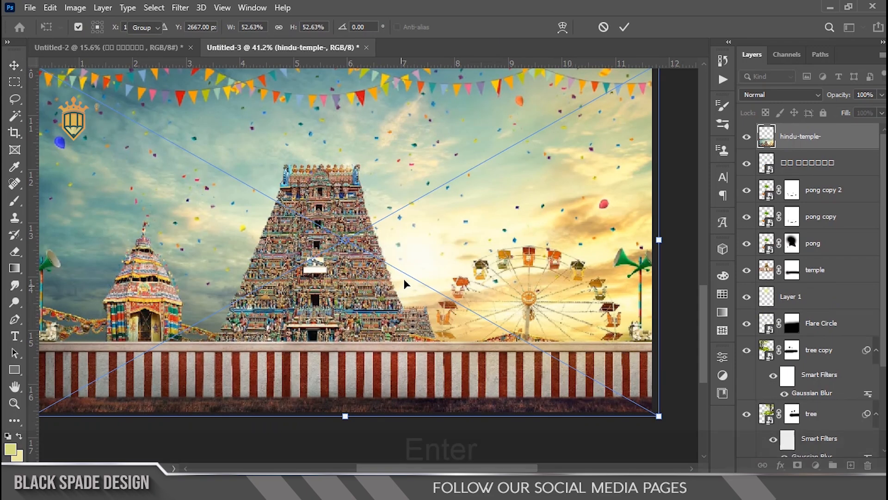
- Blend the hindu-temple- layer in Soft Light and clip it to the title
left_click(801, 95)
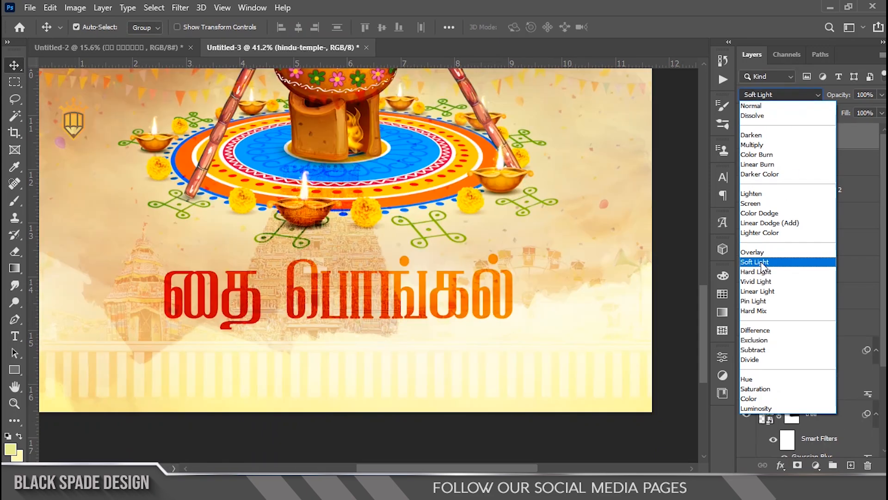
left_click(755, 262)
right_click(825, 142)
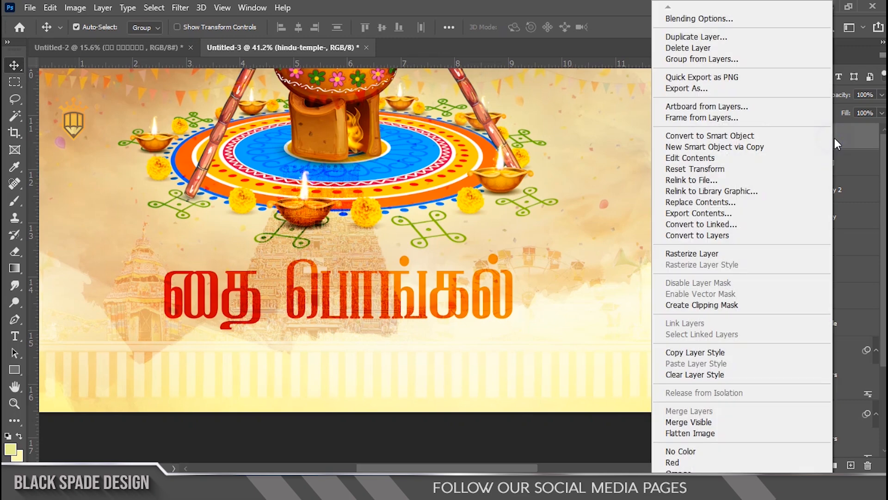
left_click(726, 305)
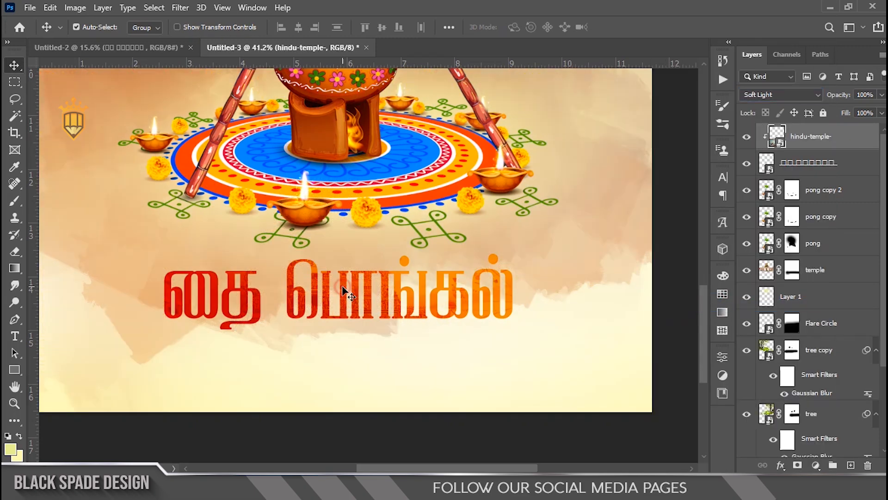
- Scale down the clipped hindu-temple- image and move it over the title letters
scroll(344, 291, "down", 3)
key("ctrl+t")
left_click_drag(125, 130, 180, 161)
left_click_drag(390, 223, 391, 262)
key("Return")
- Bring the dark blue "நல்வாழ்த்துக்கள்" text from Untitled-2 into the poster, under the title
scroll(369, 333, "up", 3)
left_click(178, 48)
left_click_drag(379, 292, 297, 140)
left_click_drag(324, 403, 338, 303)
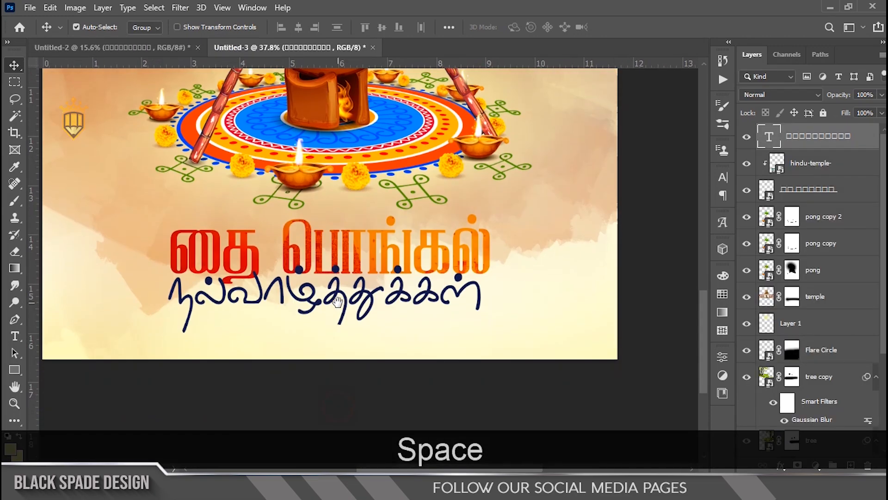
- Scale the "நல்வாழ்த்துக்கள்" text to about 58.84% and nudge it down slightly below the title
key("ctrl+t")
left_click_drag(490, 241, 422, 257)
key("Return")
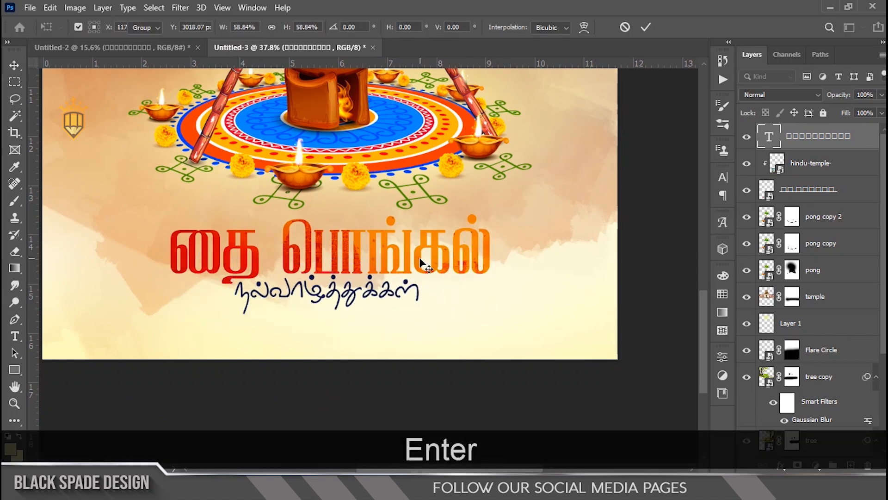
key("Down")
key("Down")
key("Down")
key("Down")
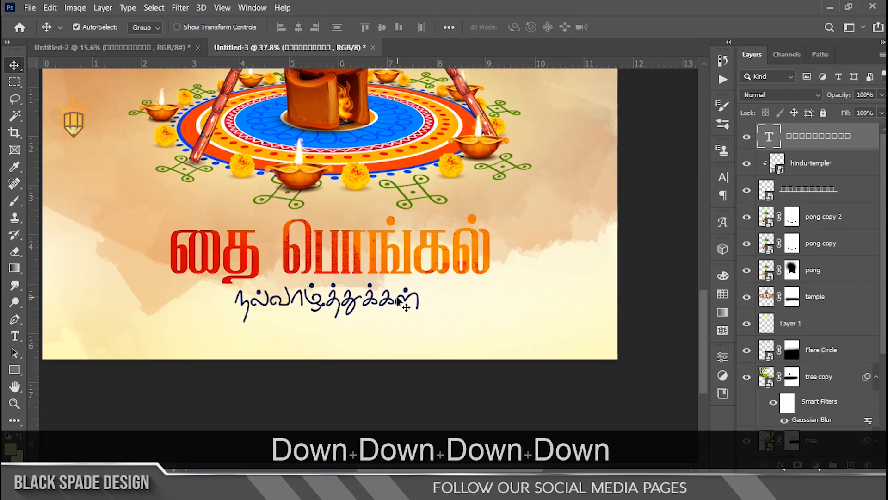
- Soften the ground behind the title on the Water paint and Water paint copy masks with a 3600 px brush at 61% opacity
scroll(397, 297, "down", 9)
scroll(392, 323, "down", 1)
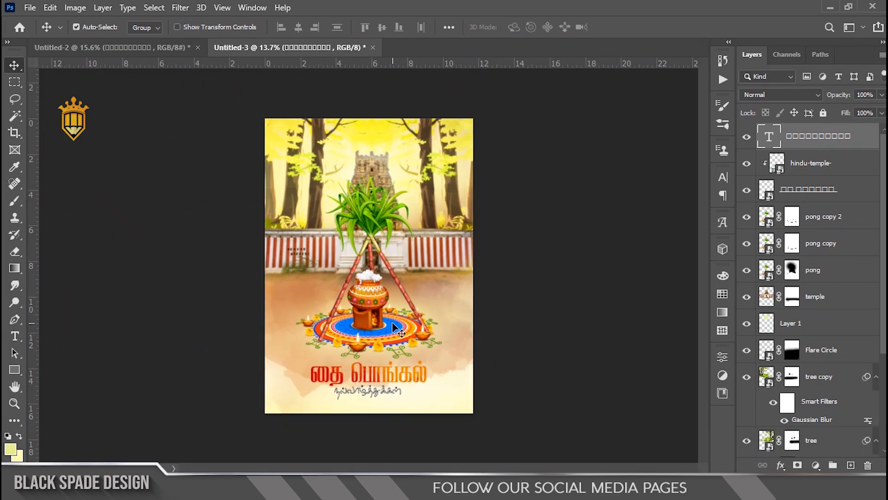
scroll(392, 342, "up", 8)
key("space")
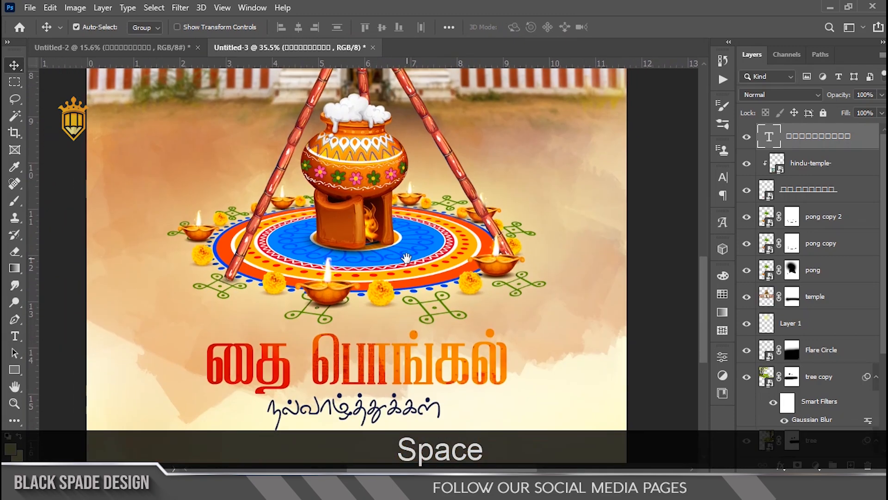
scroll(820, 386, "down", 3)
left_click(791, 366)
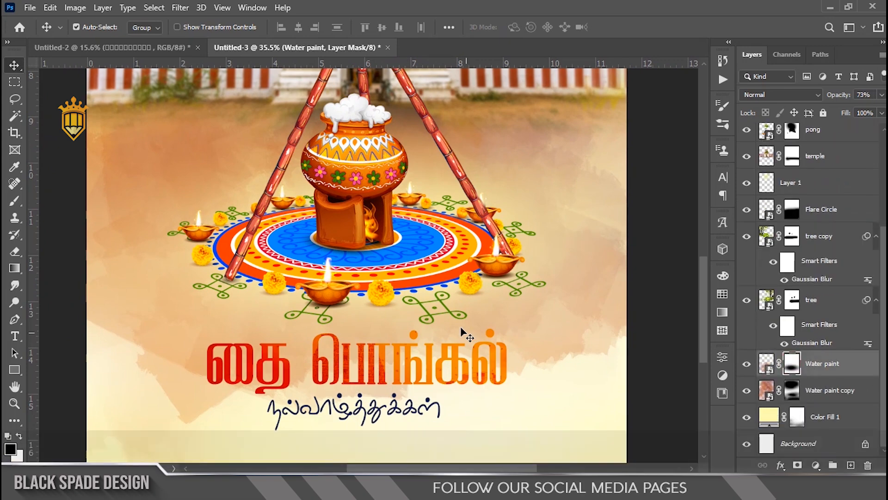
scroll(416, 278, "down", 1)
key("b")
key("bracketright")
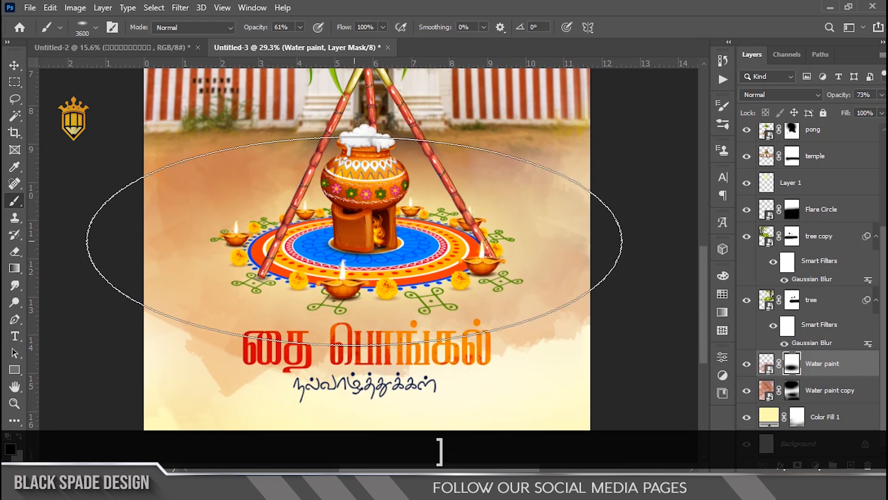
left_click(792, 392)
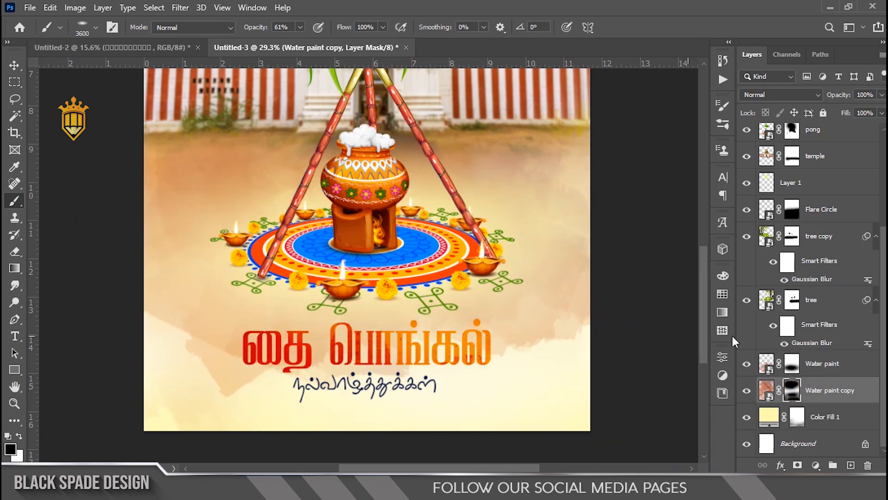
left_click(792, 367)
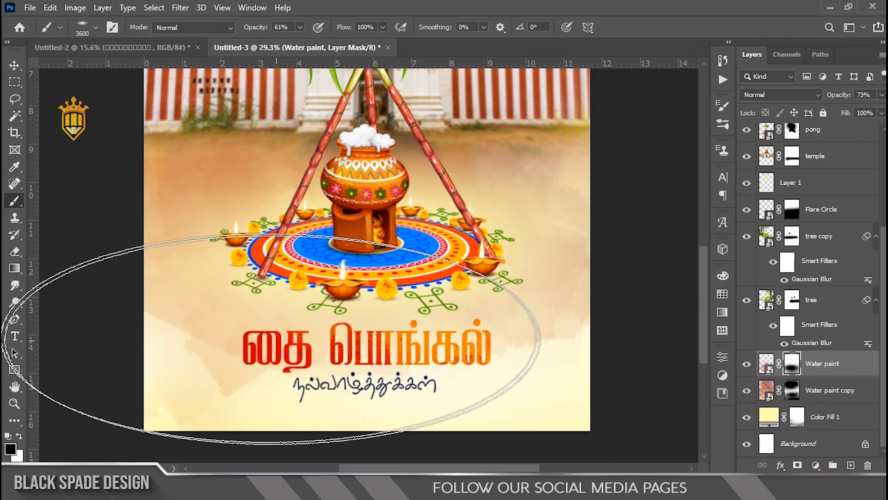
scroll(301, 370, "down", 5)
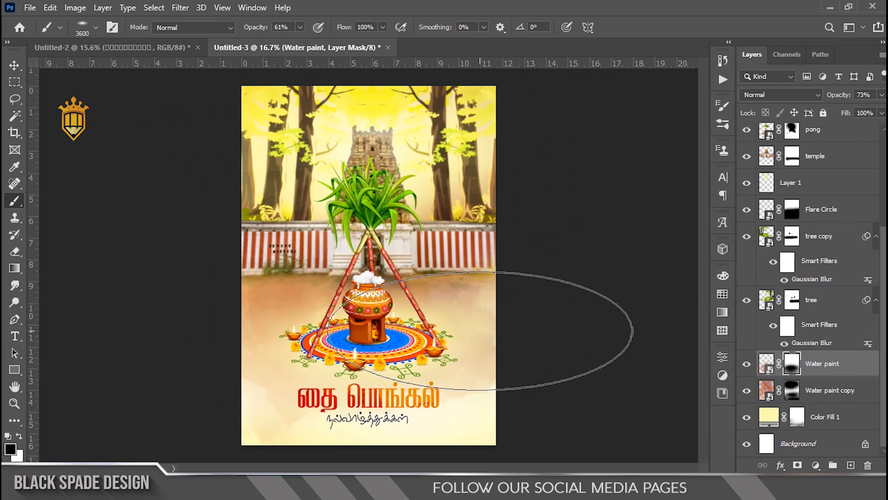
- Set the opacity of the clipped hindu-temple- texture layer to 90%
scroll(423, 275, "up", 1)
key("v")
scroll(423, 277, "down", 1)
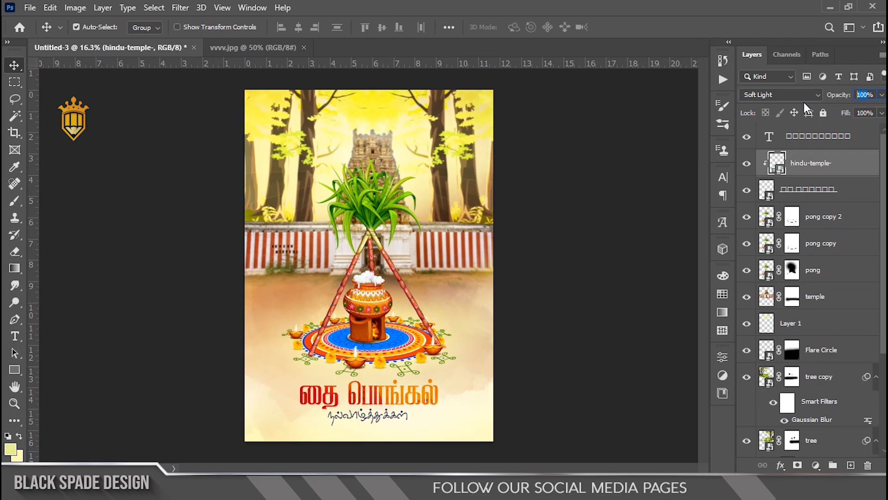
type("90")
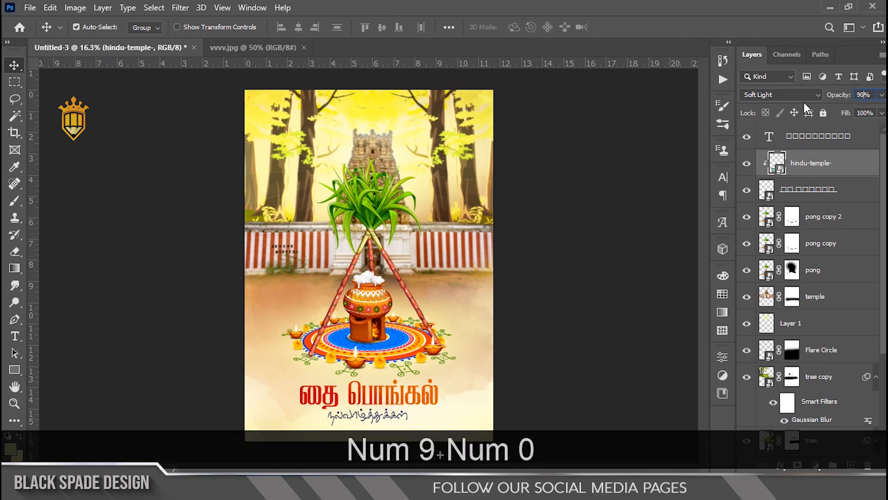
key("Return")
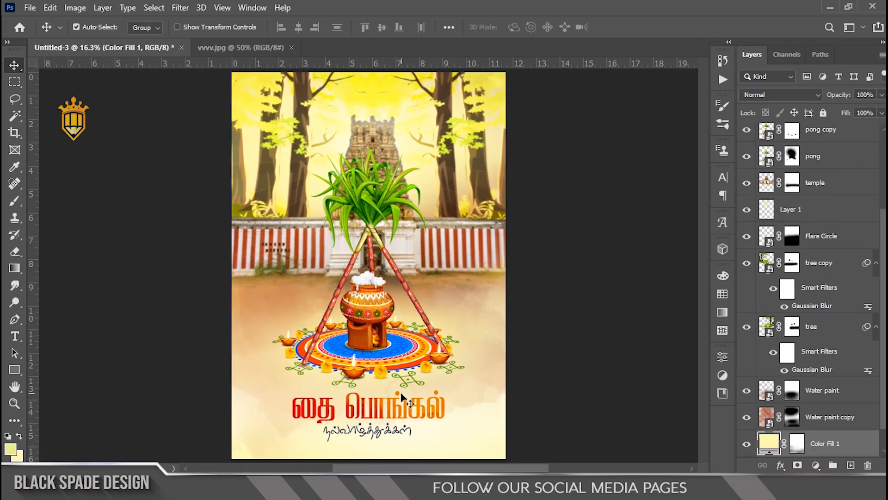
- Add a Color Lookup adjustment layer above all the other layers and load the TensionGreen.3DL 3DLUT file
scroll(616, 289, "up", 3)
scroll(616, 289, "down", 1)
scroll(813, 203, "up", 3)
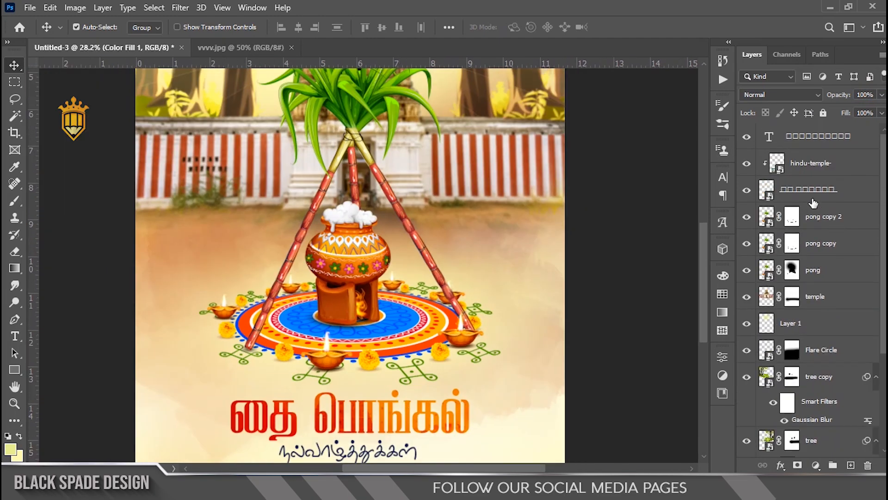
left_click(831, 142)
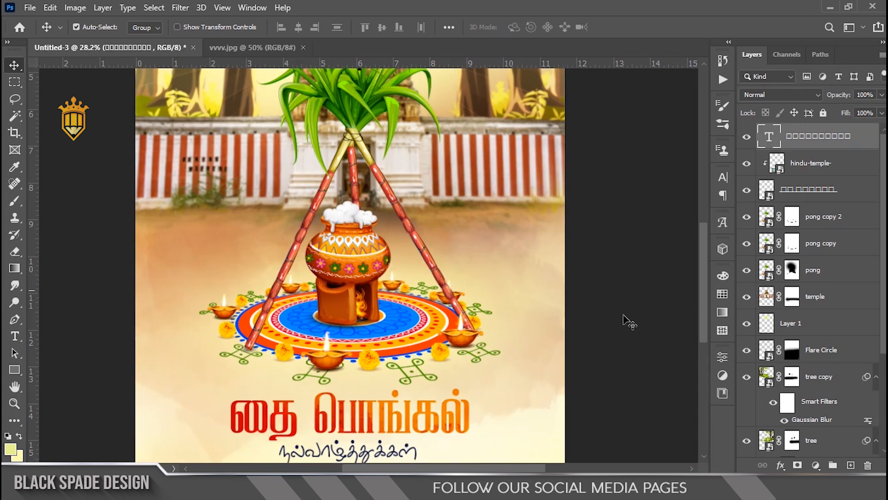
left_click(817, 465)
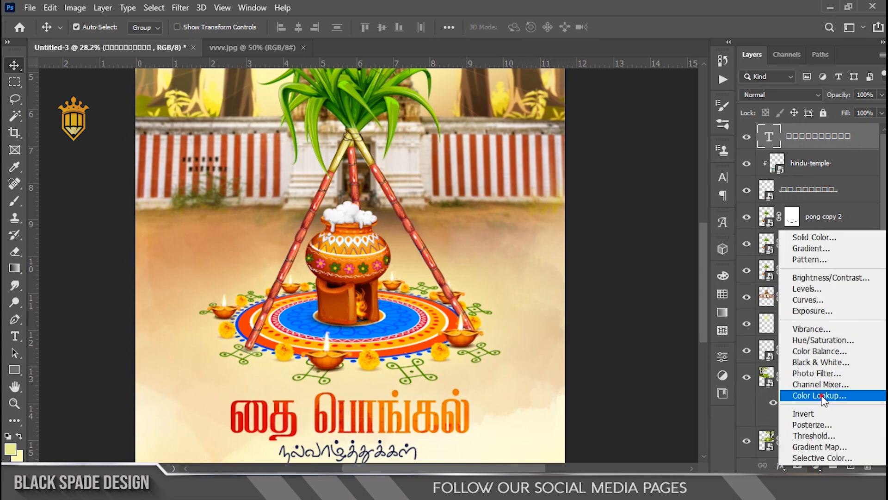
left_click(821, 397)
left_click(659, 277)
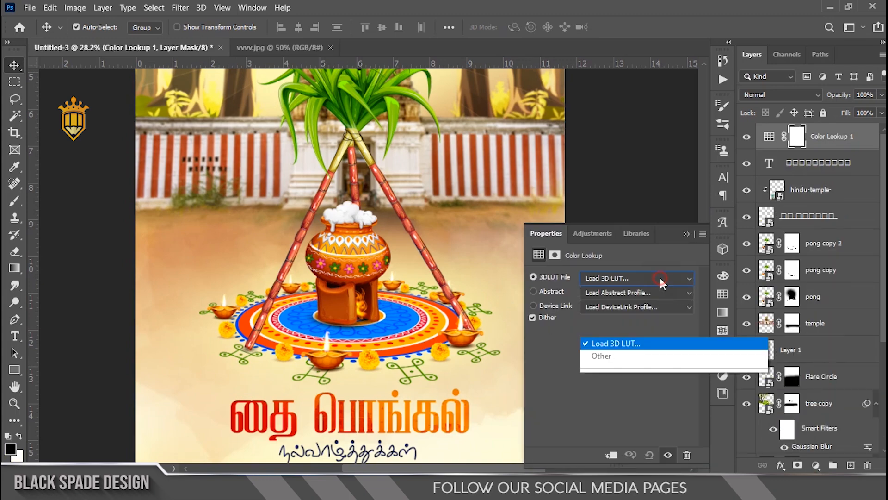
left_click(633, 365)
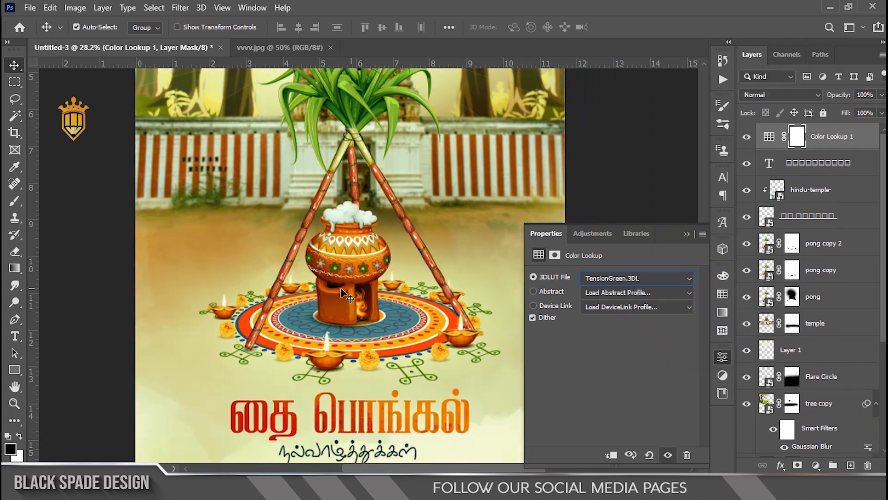
left_click(687, 234)
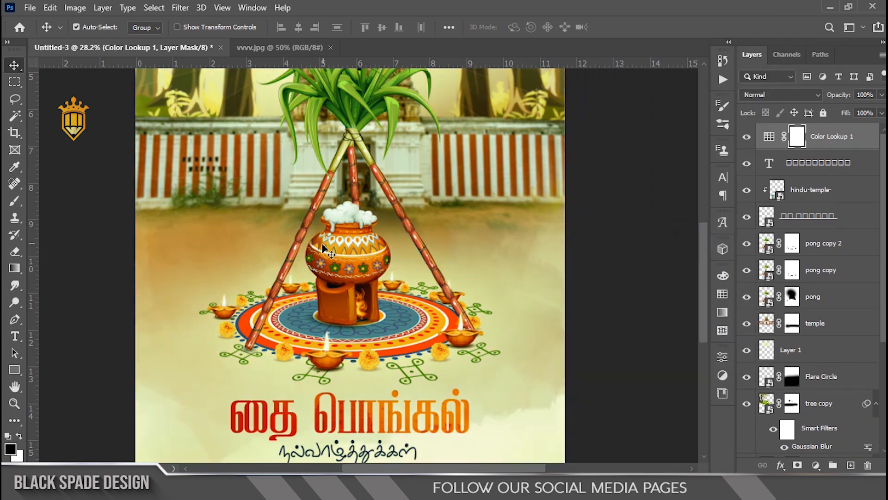
- Set the Color Lookup 1 layer's opacity to 30%
key("ctrl+0")
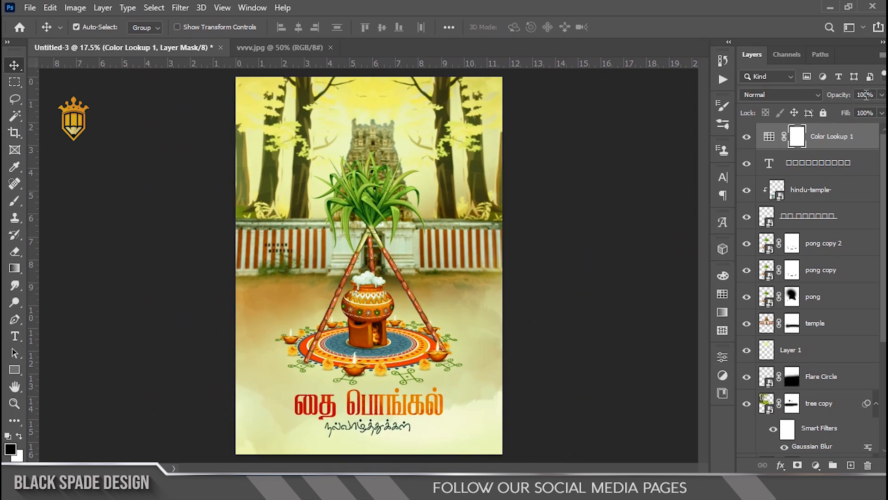
key("KP_3")
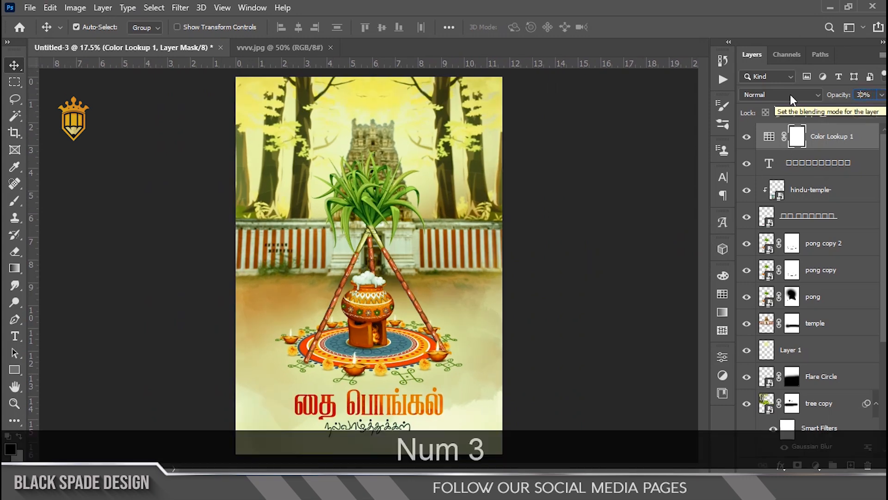
key("Return")
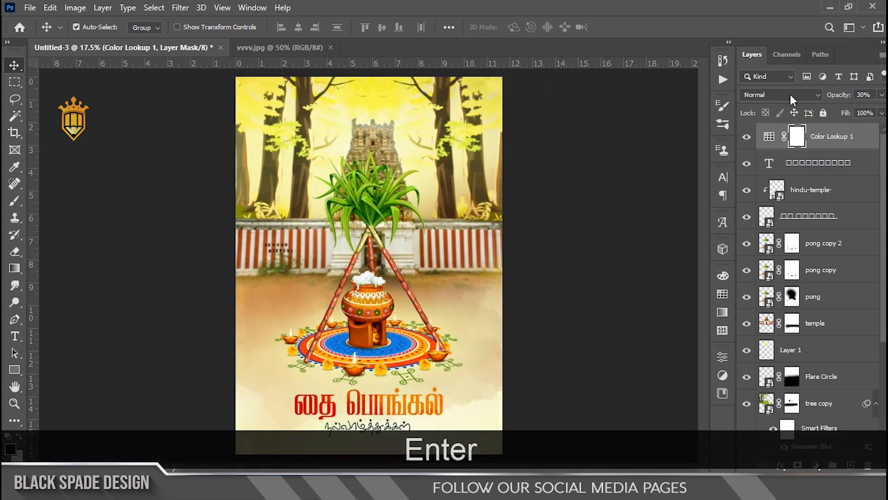
- Add a second Color Lookup adjustment layer above Color Lookup 1 and load the DropBlues.3DL 3DLUT file
left_click(815, 465)
left_click(817, 395)
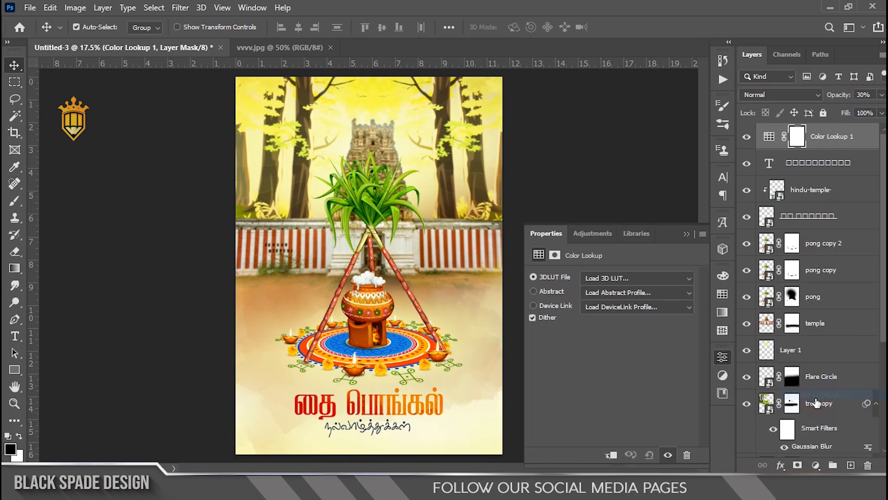
left_click(622, 279)
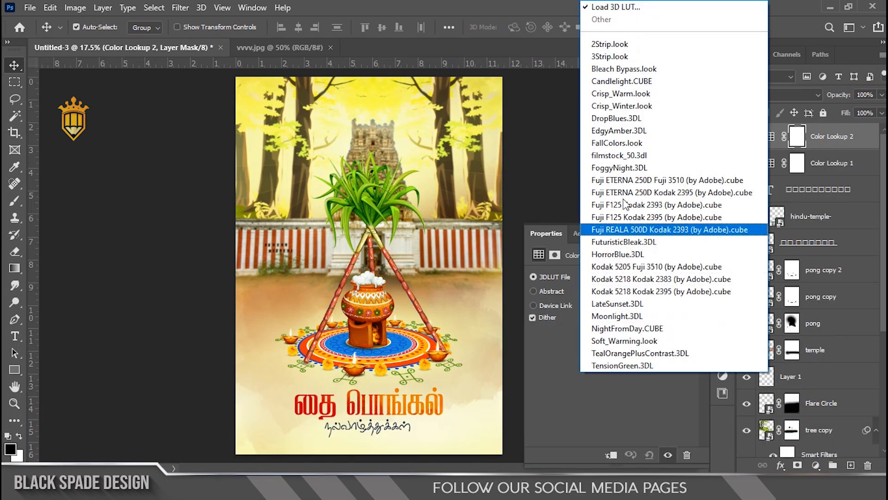
left_click(624, 121)
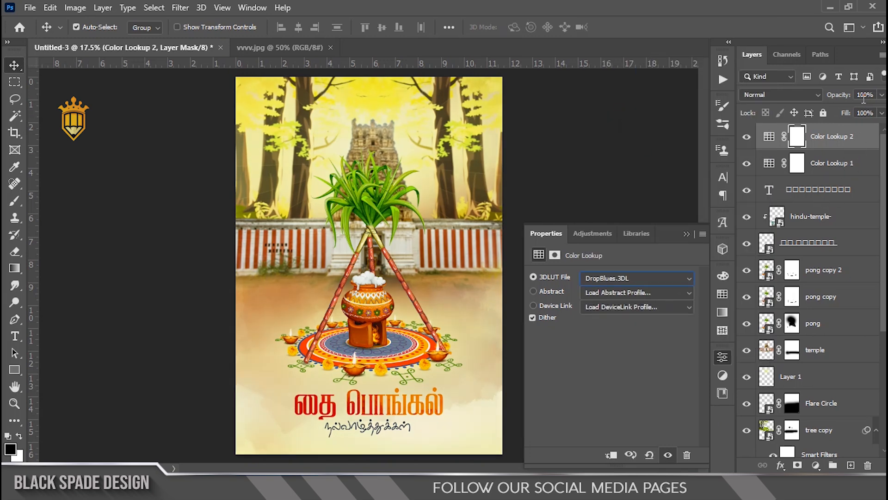
- Set the Color Lookup 2 layer's opacity to 50% and compare the poster with the layer hidden and shown
left_click(865, 92)
type("50")
key("Return")
left_click(818, 161)
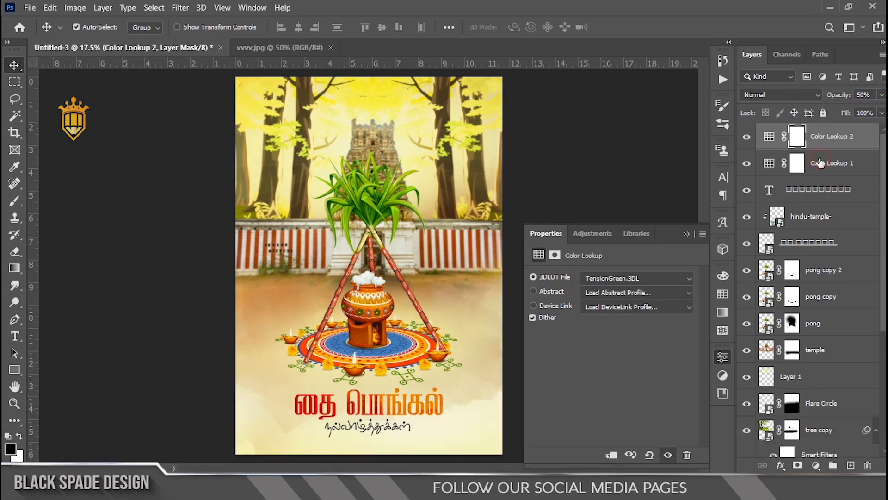
left_click(819, 142)
left_click(747, 137)
left_click(748, 137)
scroll(375, 302, "down", 3)
scroll(373, 300, "up", 2)
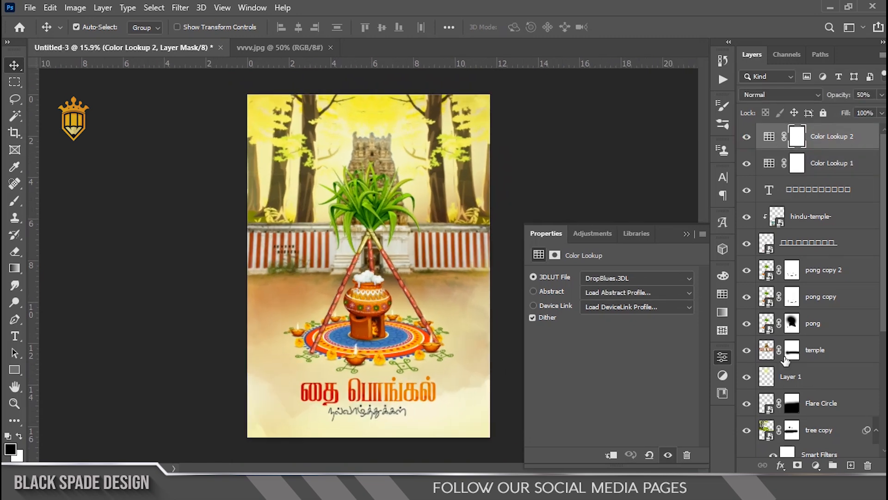
- Add a Vibrance adjustment layer on top with Vibrance +54 and Saturation -7, and compare the poster with and without it
left_click(815, 465)
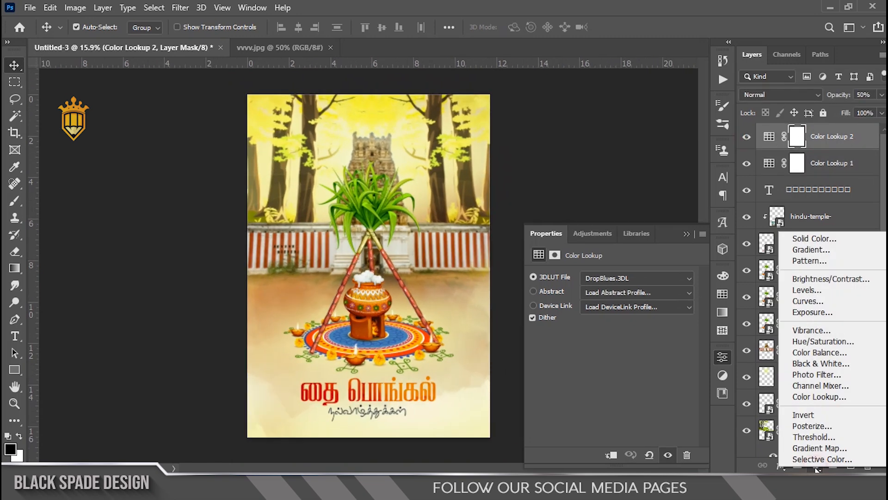
left_click(812, 330)
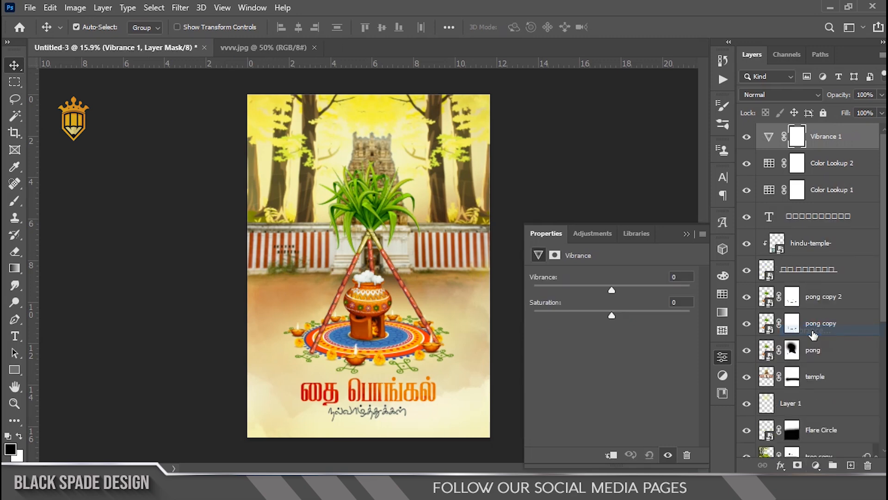
left_click_drag(610, 285, 620, 287)
key("BackSpace")
key("BackSpace")
type("5")
type("-7")
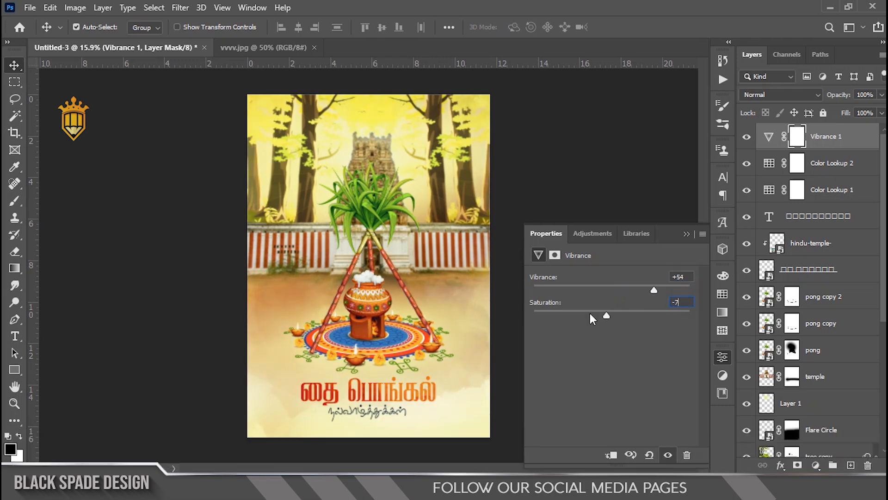
left_click(686, 234)
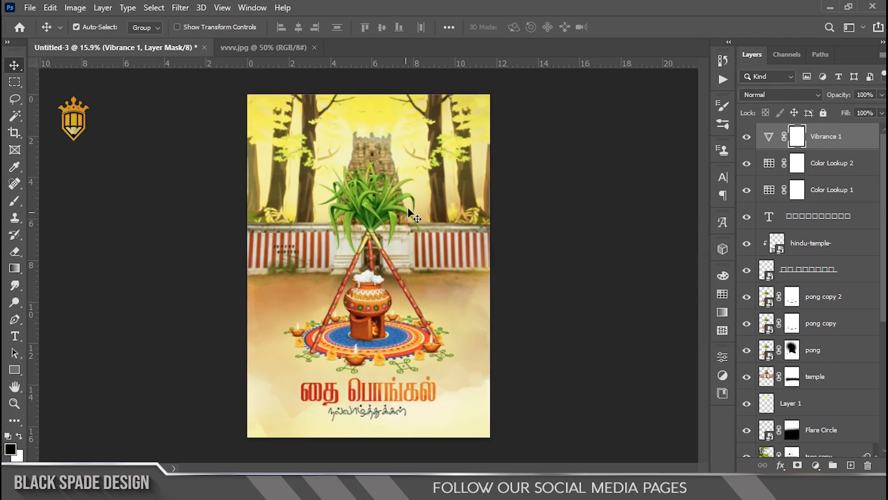
left_click(746, 137)
left_click(746, 137)
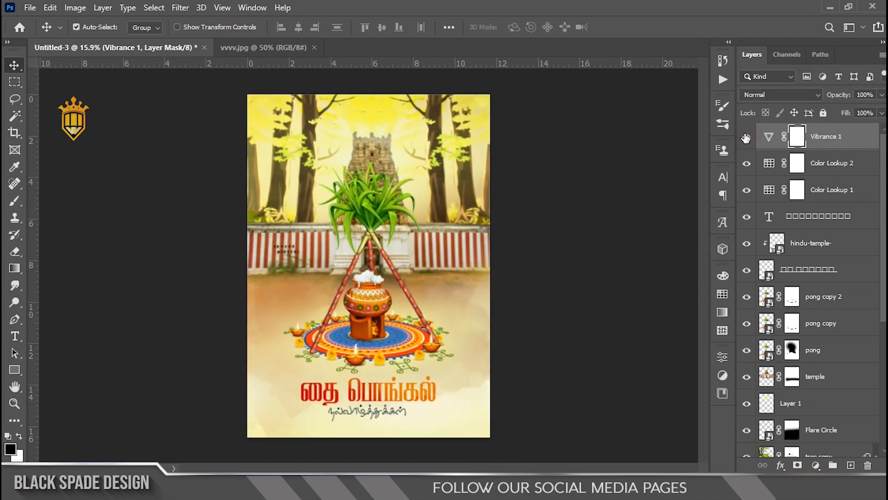
- Examine the graded poster's details up close and as a whole, finishing with the full poster fitted on screen
scroll(365, 195, "up", 4)
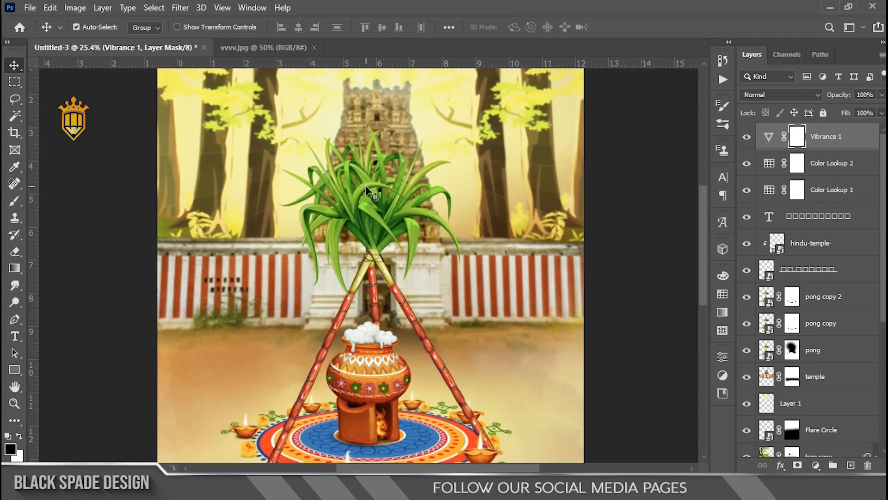
scroll(368, 278, "up", 2)
key("space")
left_click_drag(389, 416, 415, 151)
left_click_drag(417, 407, 424, 283)
scroll(423, 278, "down", 3)
key("space")
left_click_drag(431, 325, 444, 379)
scroll(433, 174, "down", 2)
left_click_drag(442, 88, 451, 286)
scroll(451, 287, "down", 6)
scroll(426, 280, "up", 3)
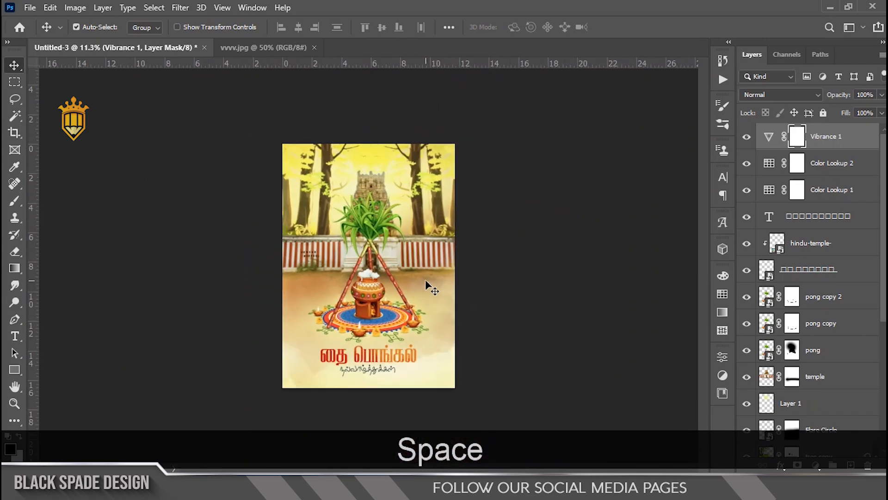
key("z")
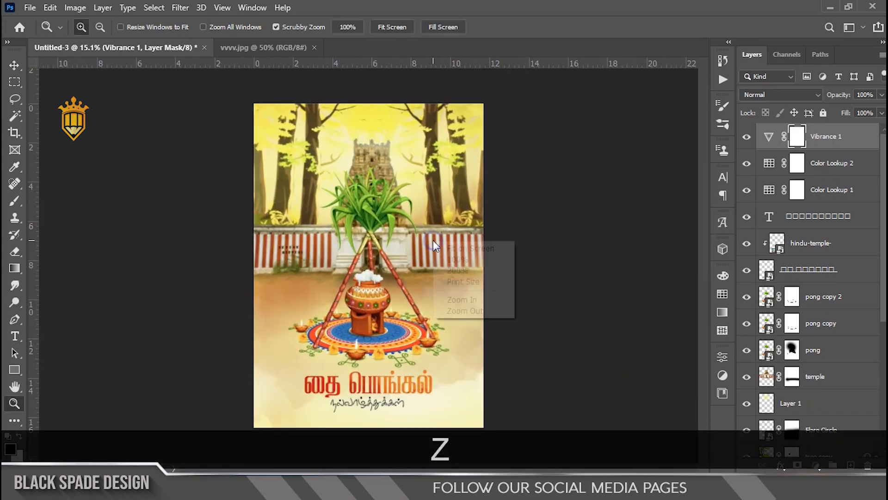
right_click(435, 238)
left_click(457, 248)
key("v")
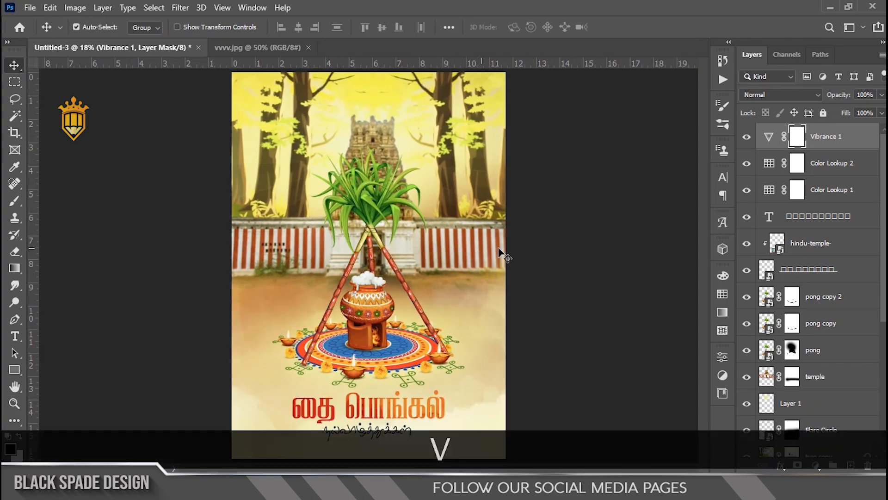